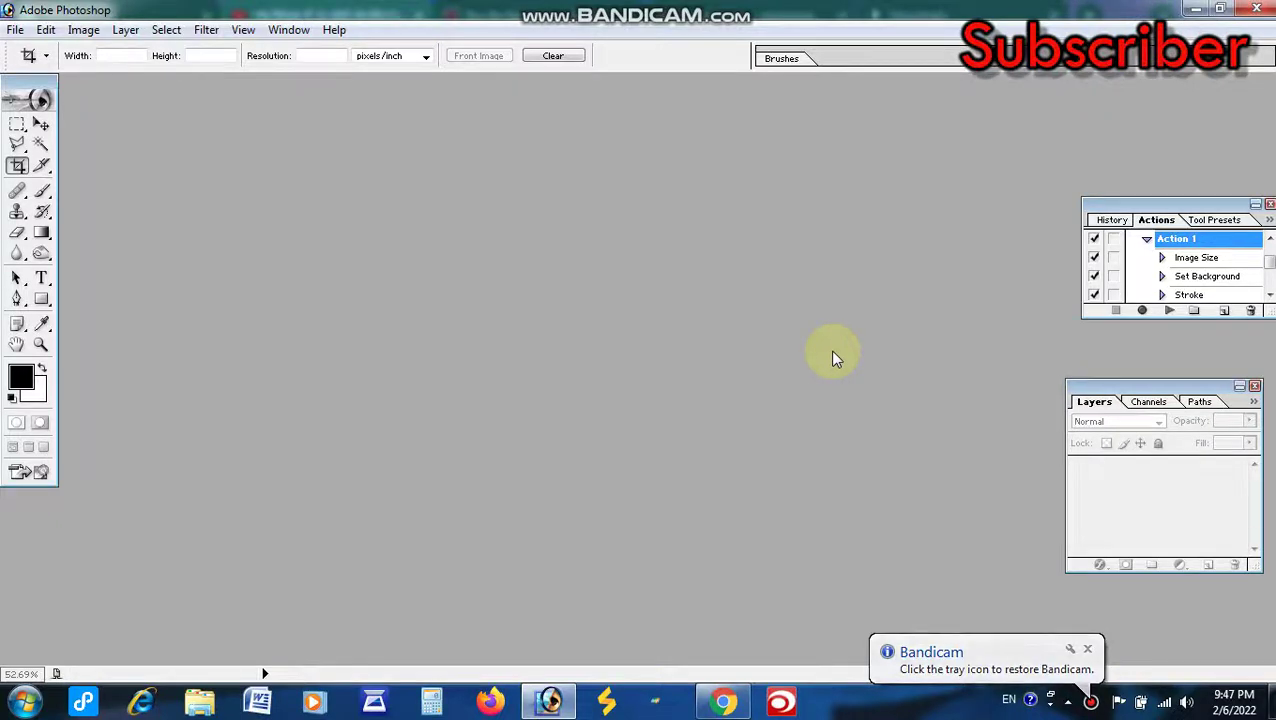
Minimize Photoshop, refresh the desktop three times, then return to Photoshop
click(1272, 705)
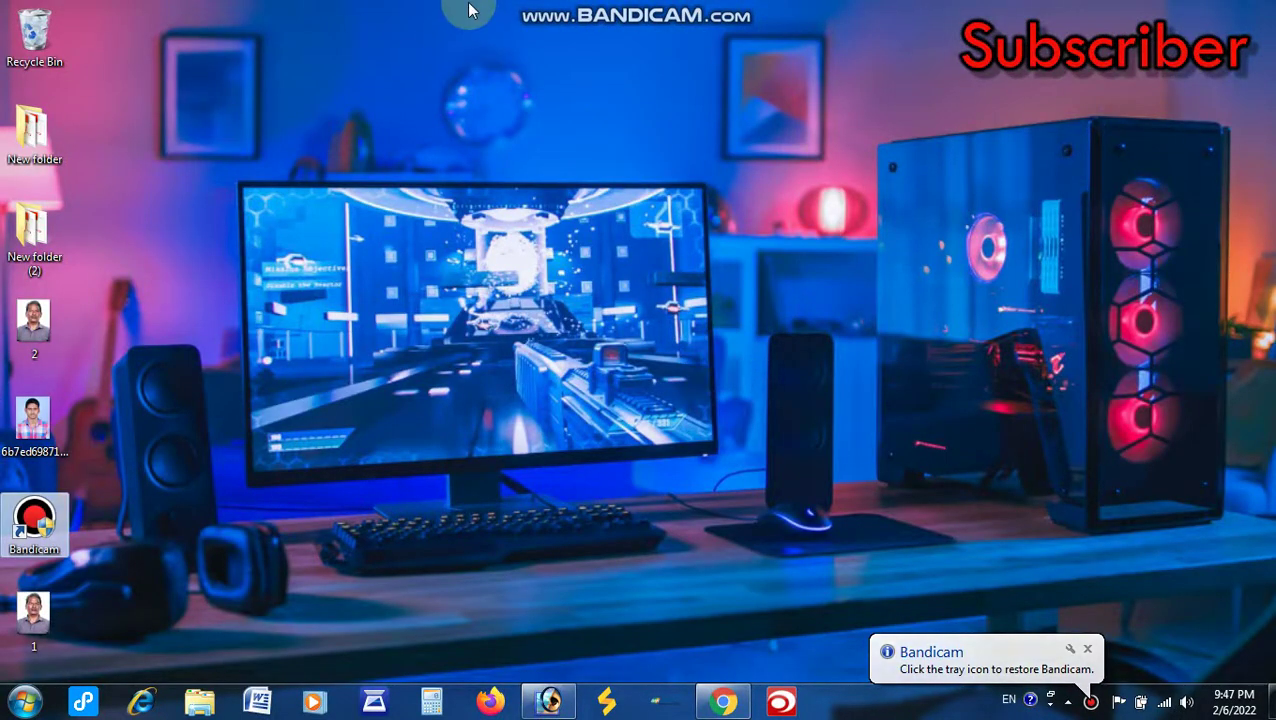
right_click(466, 5)
click(519, 57)
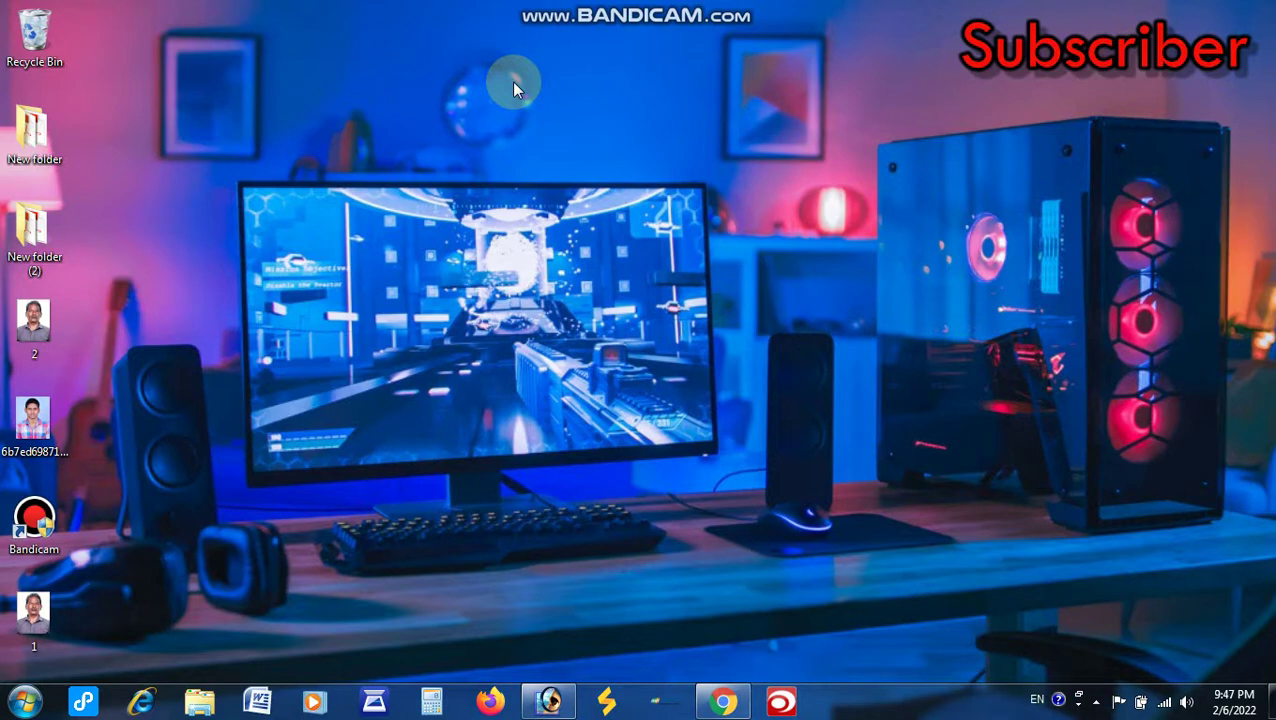
right_click(512, 82)
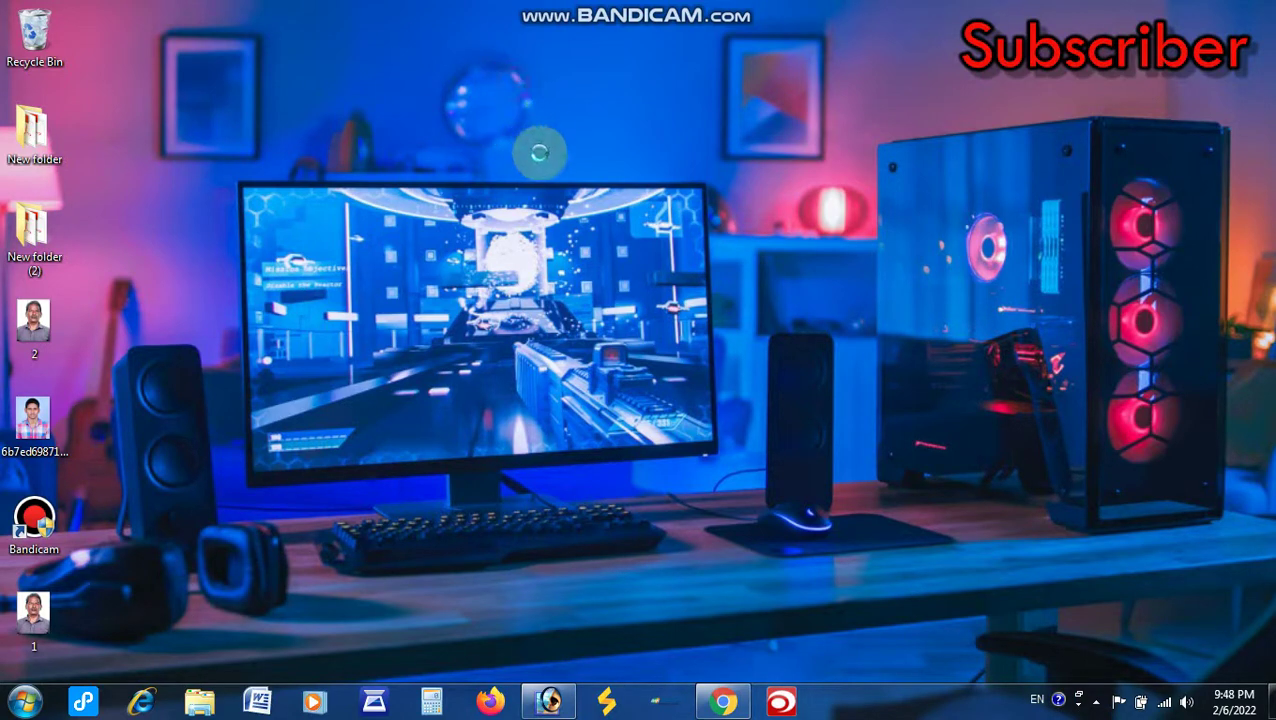
click(552, 140)
right_click(499, 161)
click(564, 216)
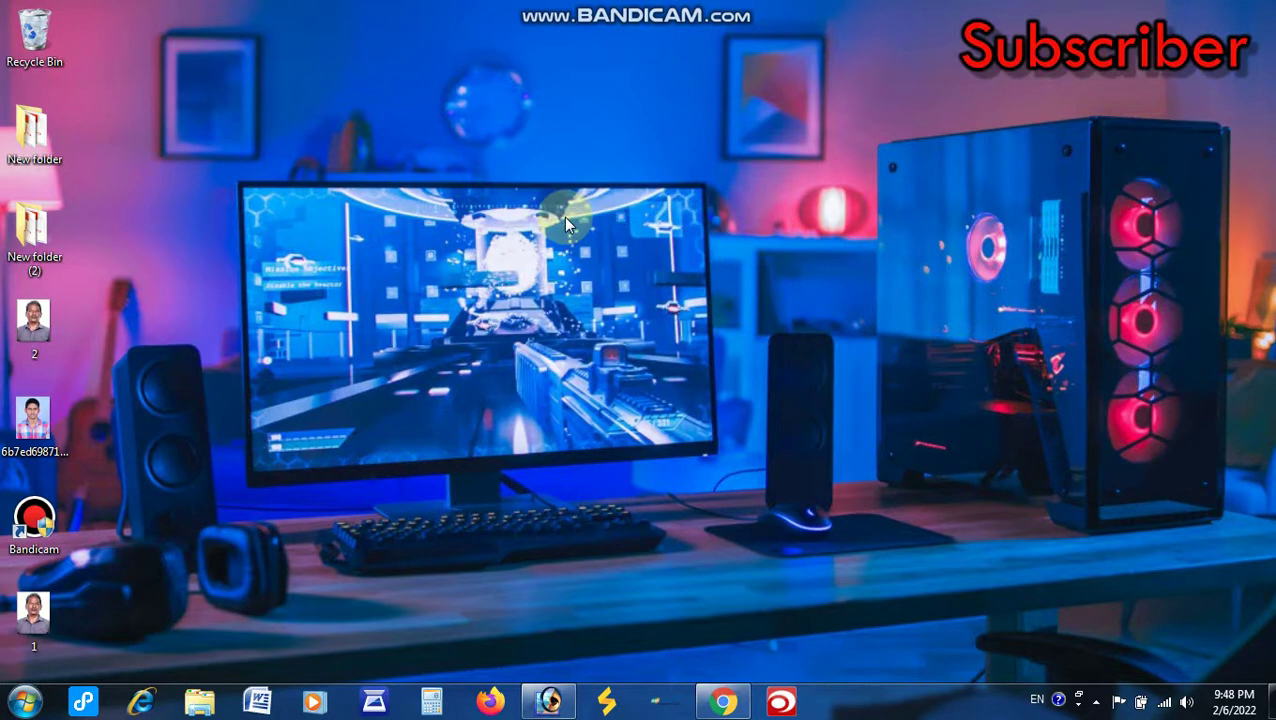
click(548, 700)
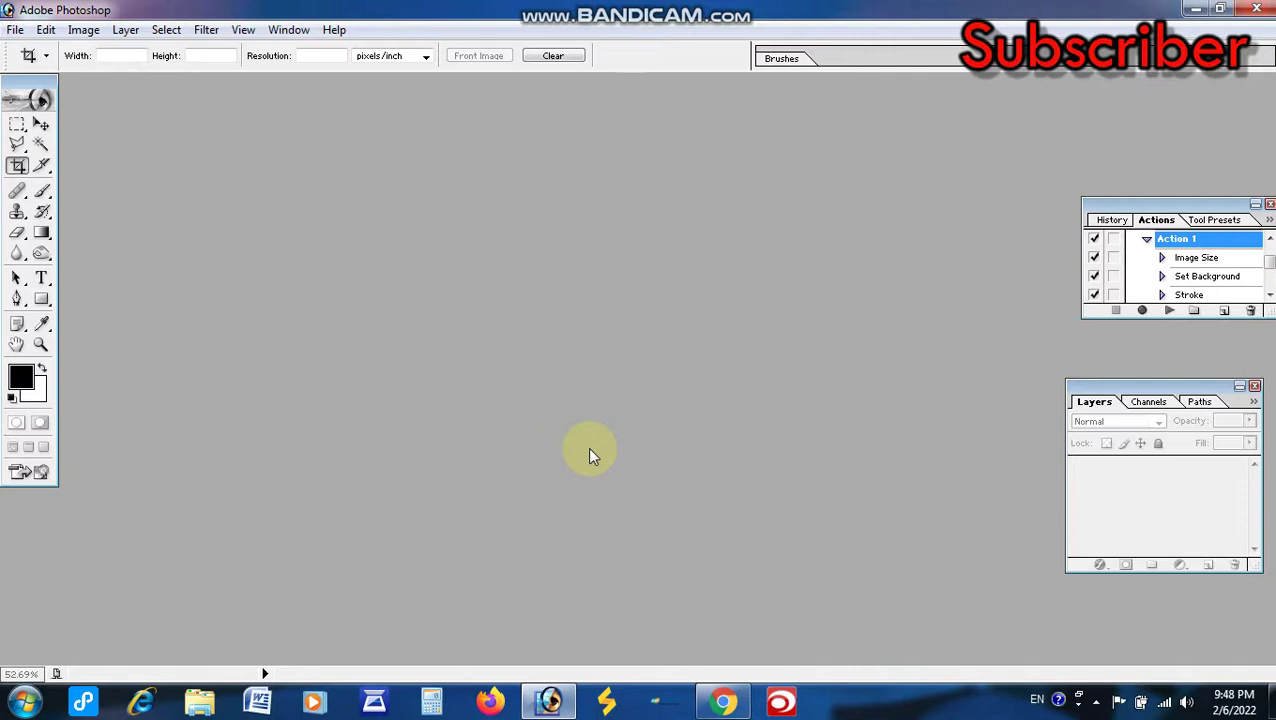
Open the portrait JPEG from the Desktop and maximize its document window
double_click(544, 341)
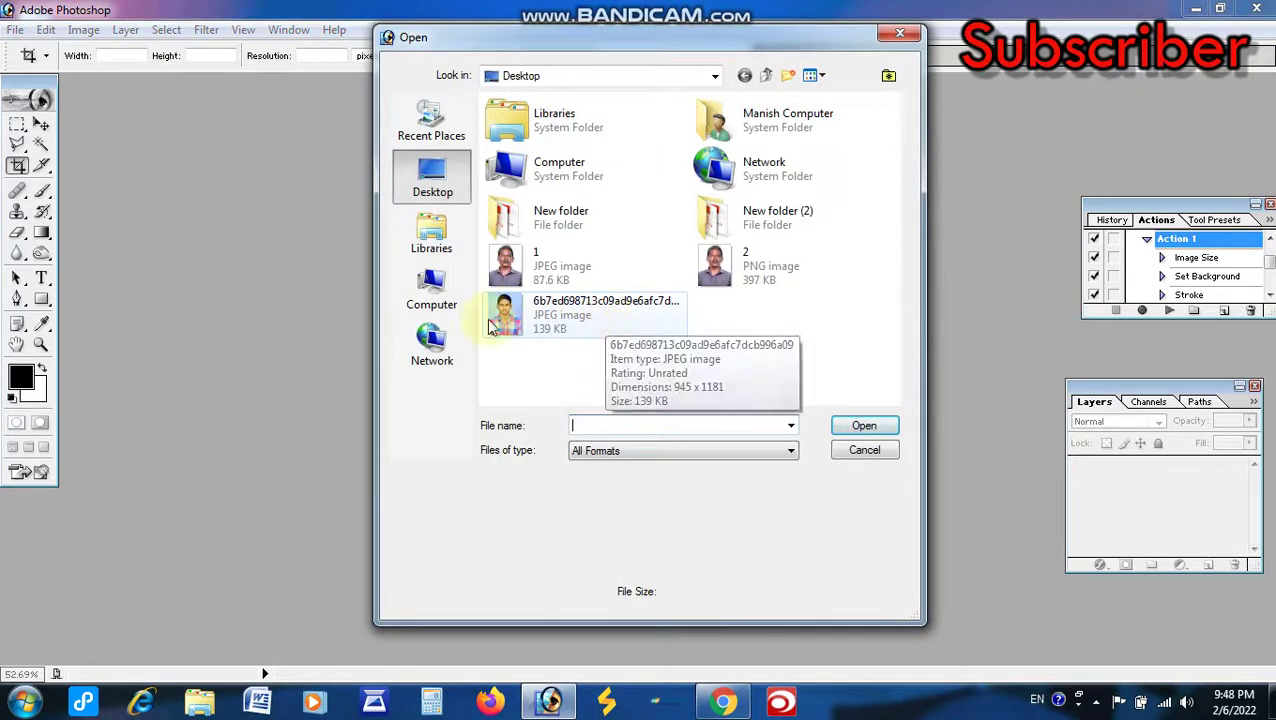
double_click(571, 318)
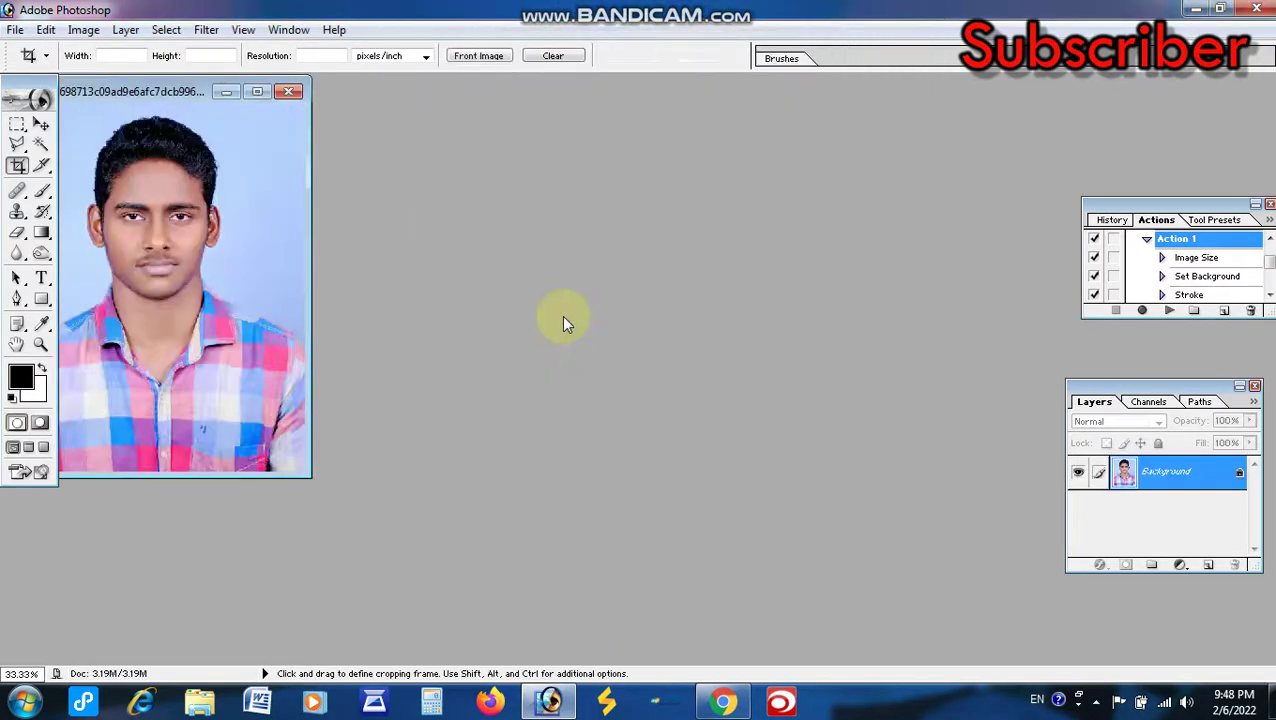
double_click(254, 90)
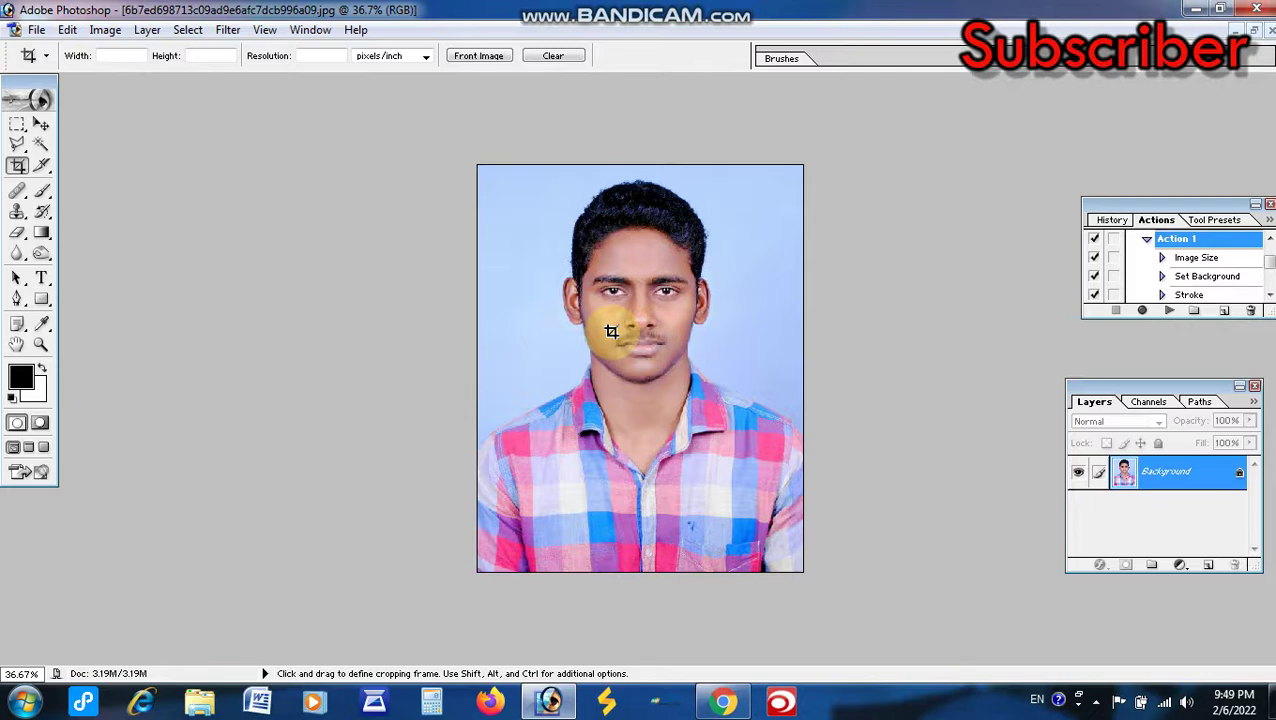
scroll(611, 331, down, 1)
scroll(600, 333, up, 1)
scroll(600, 333, up, 1)
scroll(600, 340, down, 1)
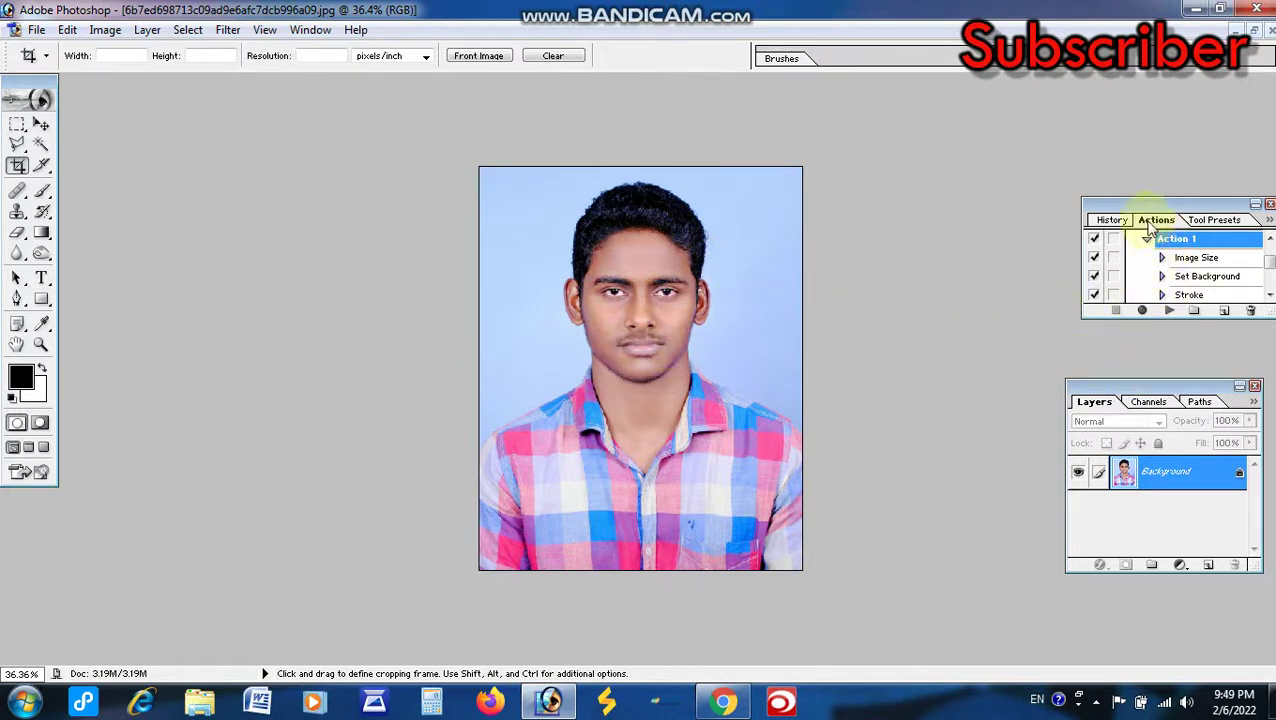
click(1112, 219)
click(1156, 219)
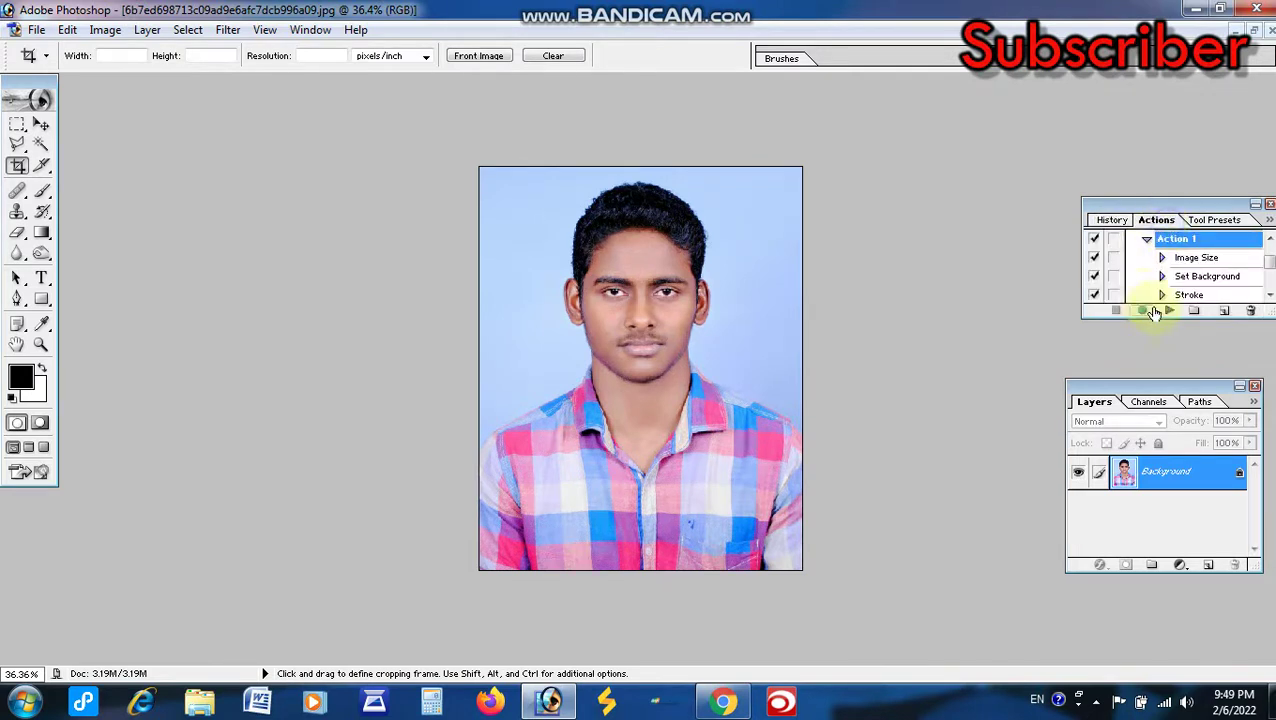
click(1268, 205)
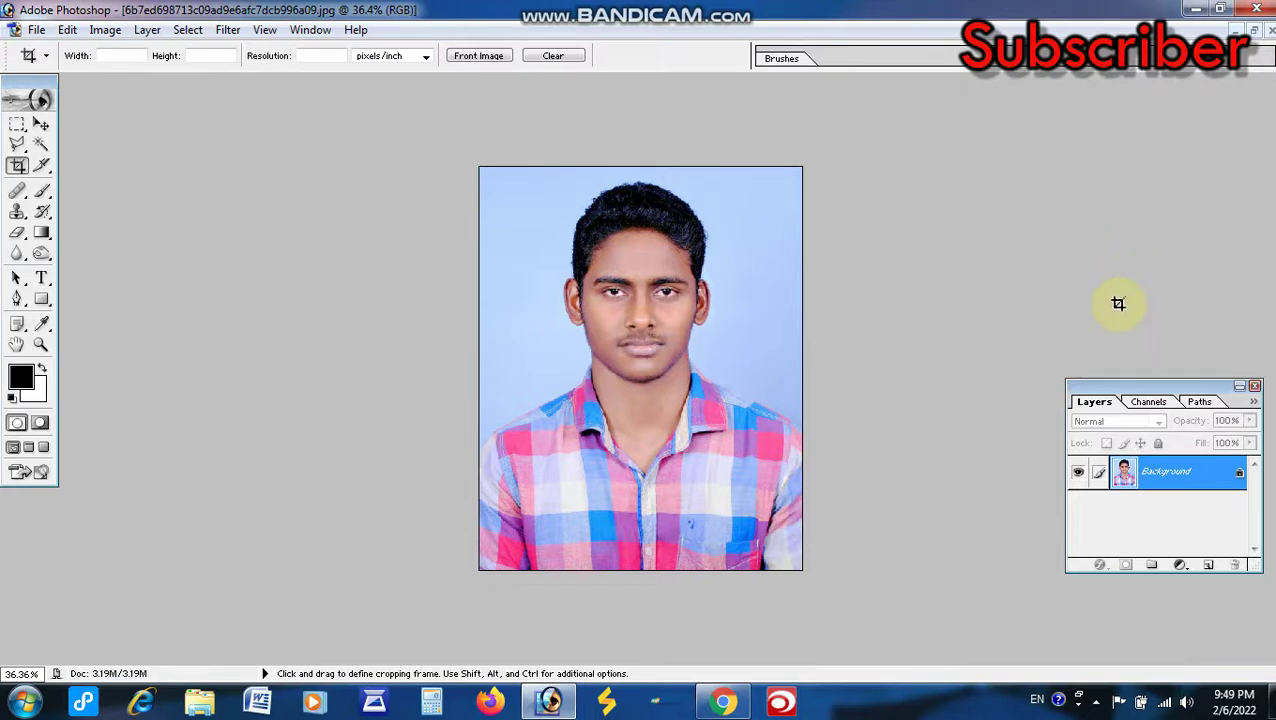
click(302, 33)
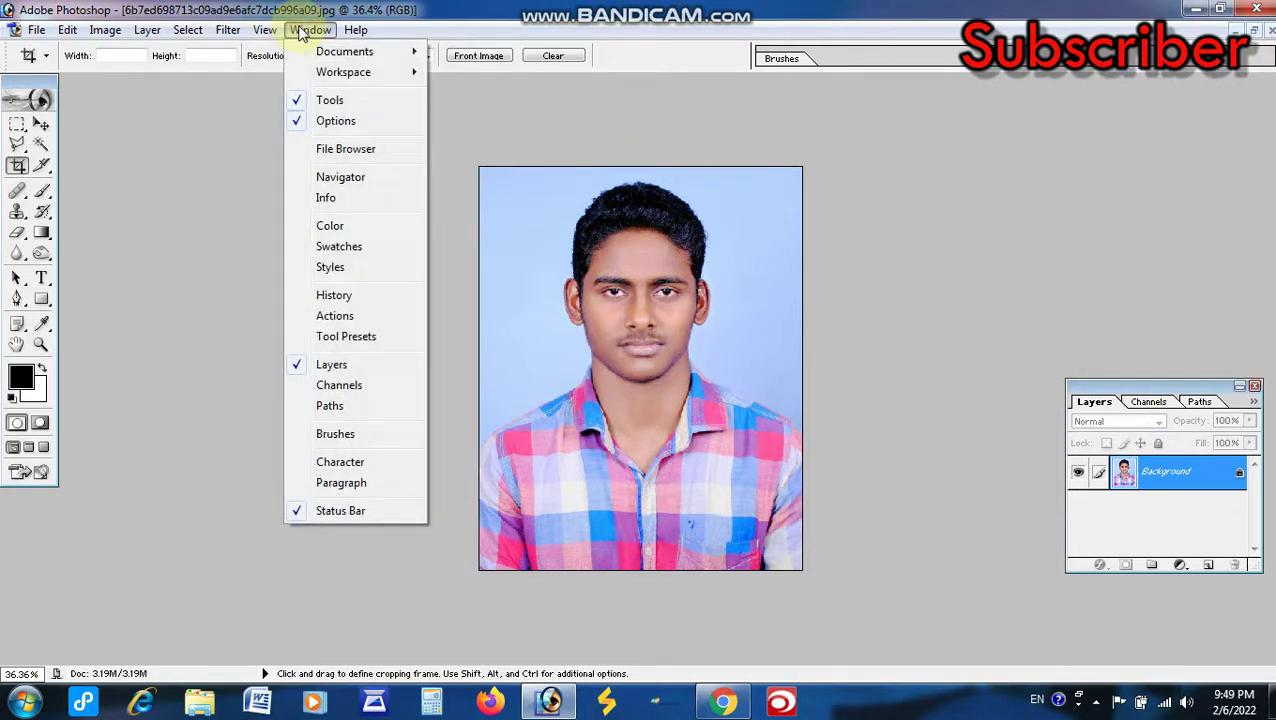
click(368, 315)
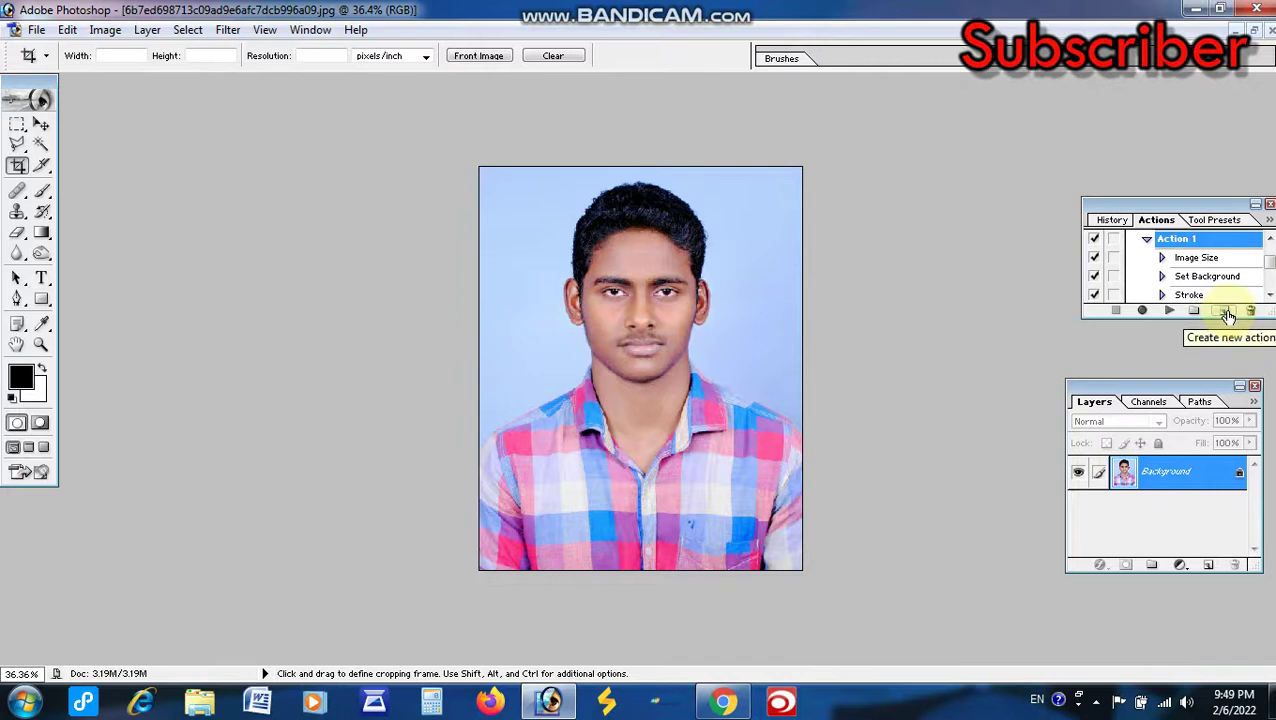
Create the action '36 Photo' with function key F7 and colour None, and start recording
click(1226, 312)
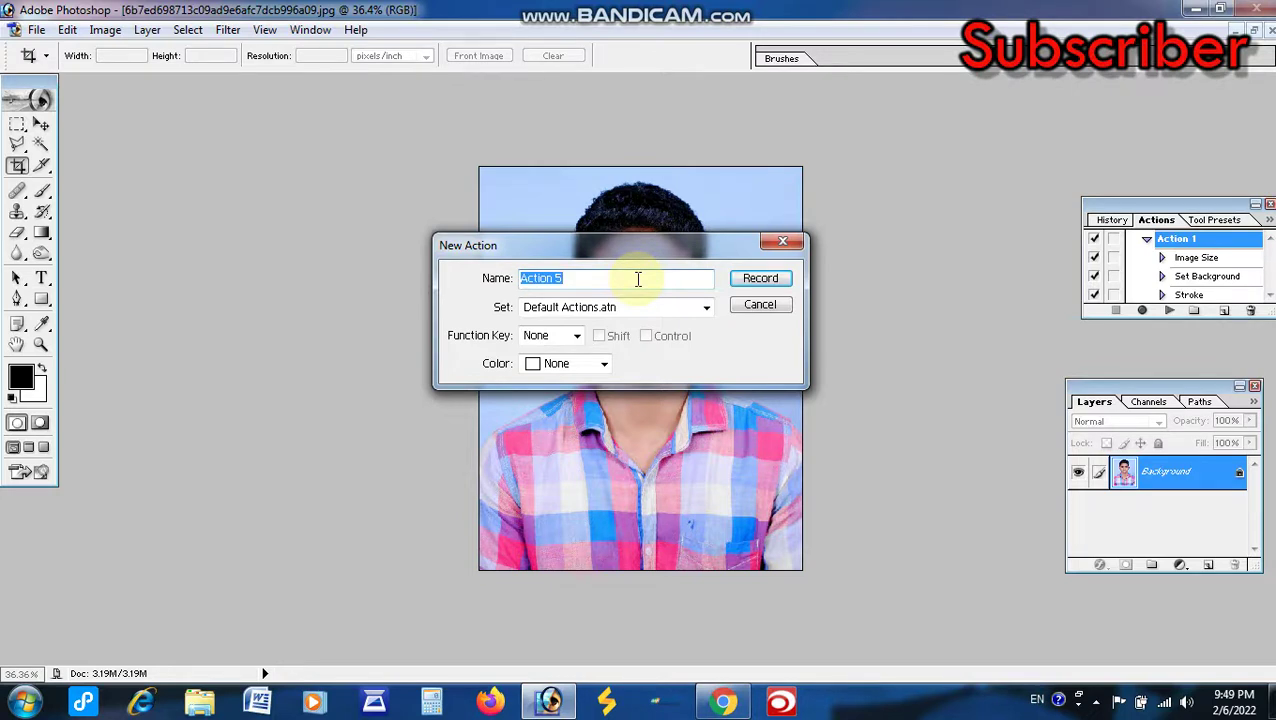
text(36 Pho)
text(to)
click(577, 337)
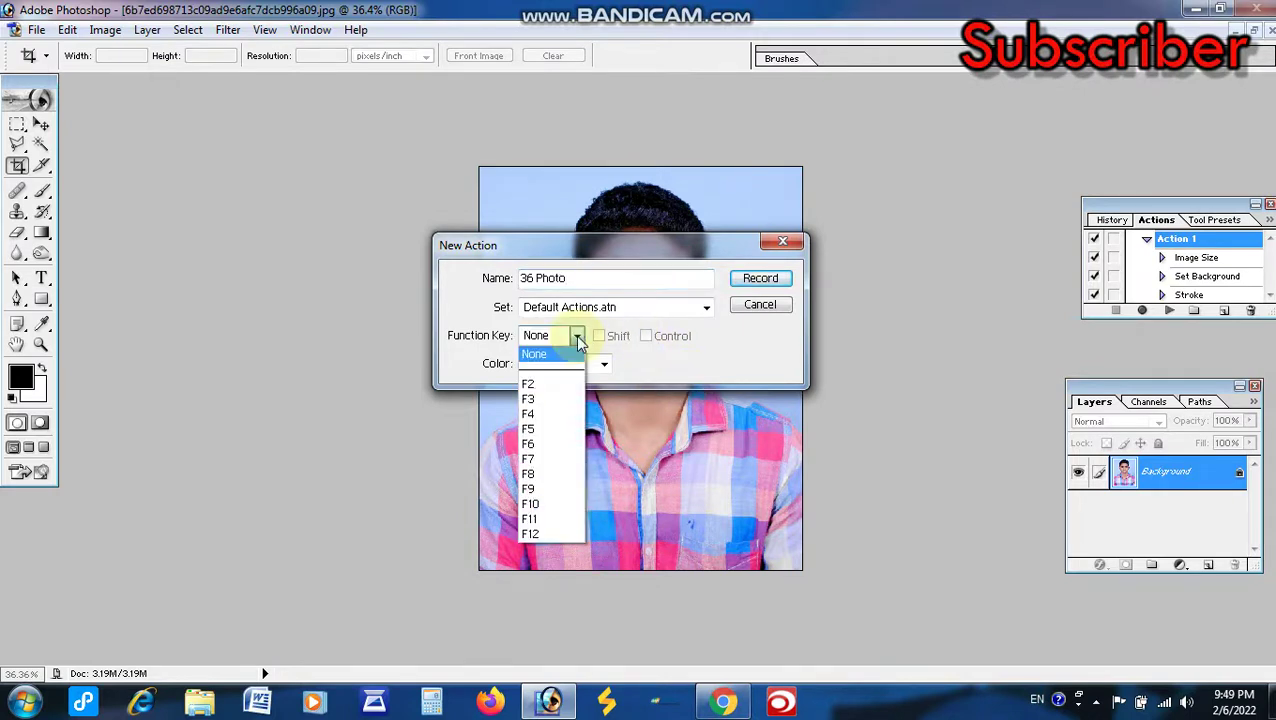
click(536, 458)
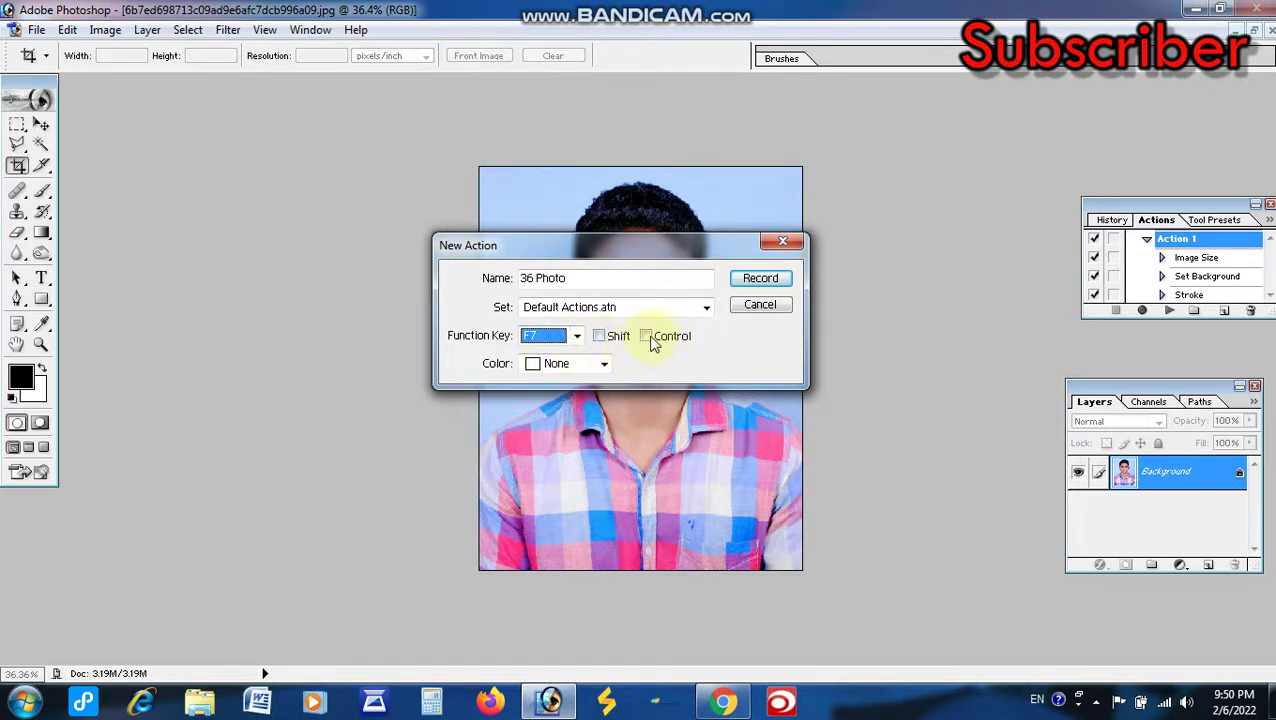
click(606, 362)
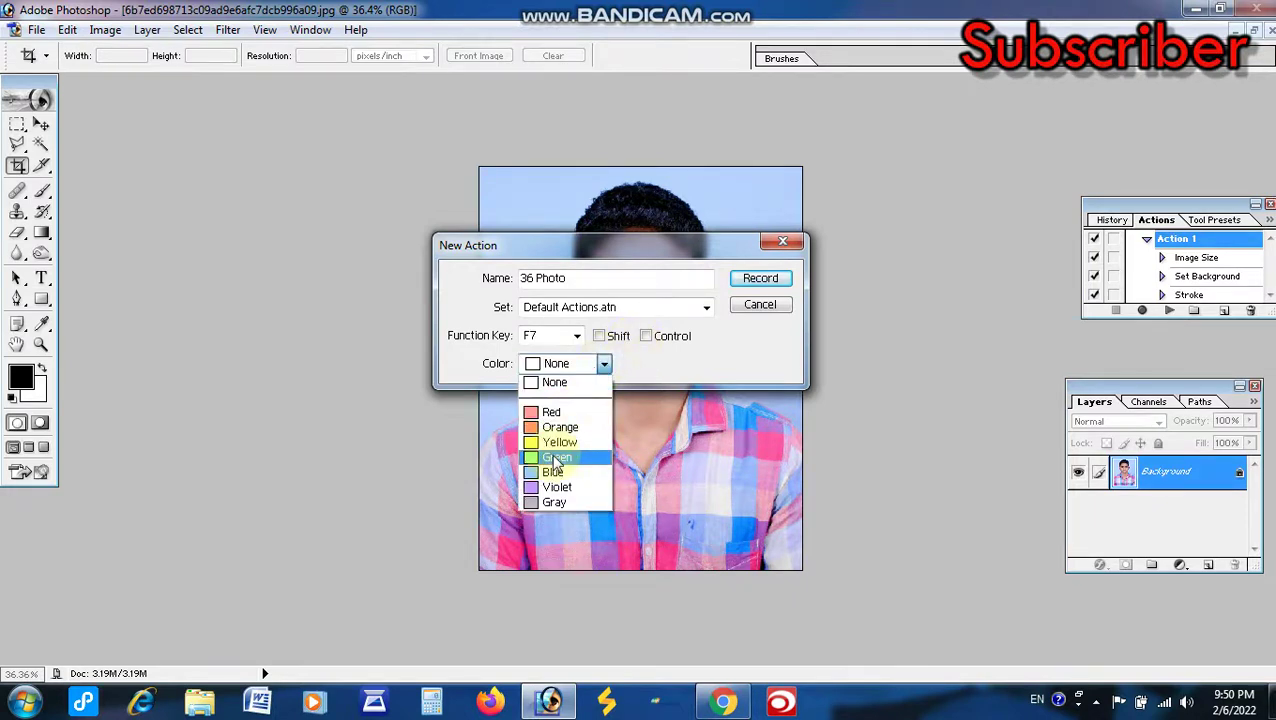
click(642, 382)
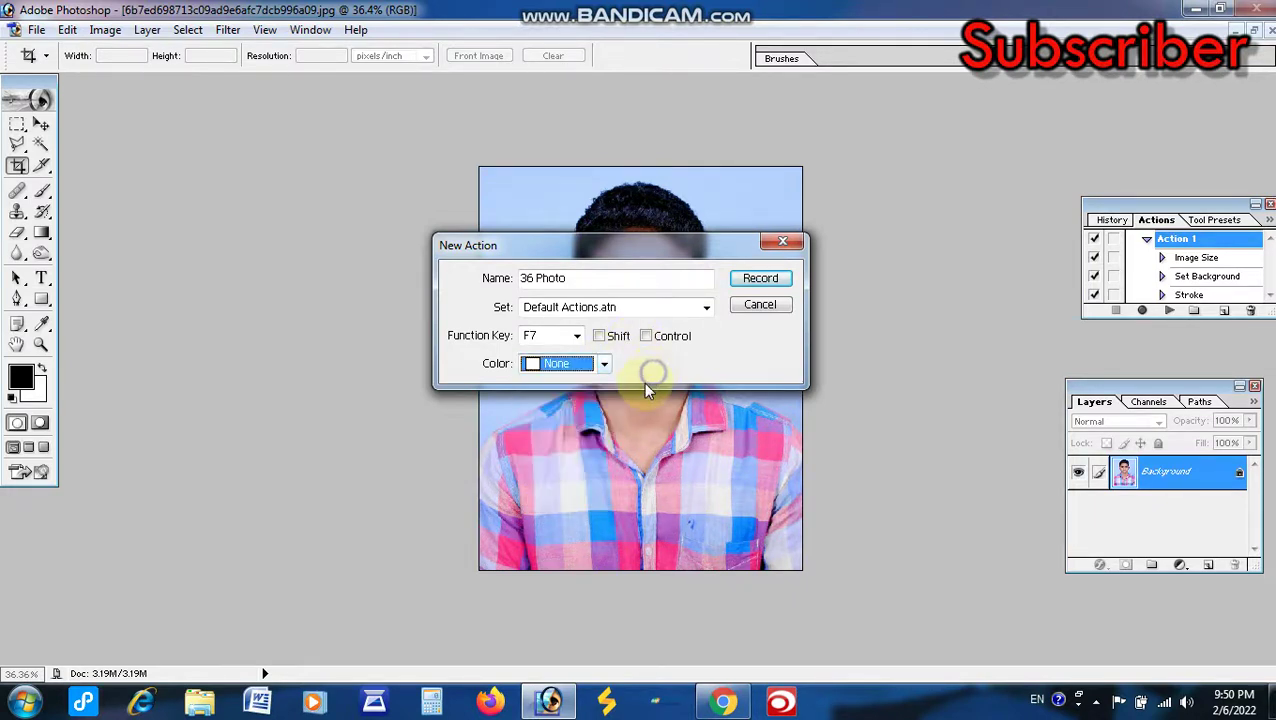
click(756, 284)
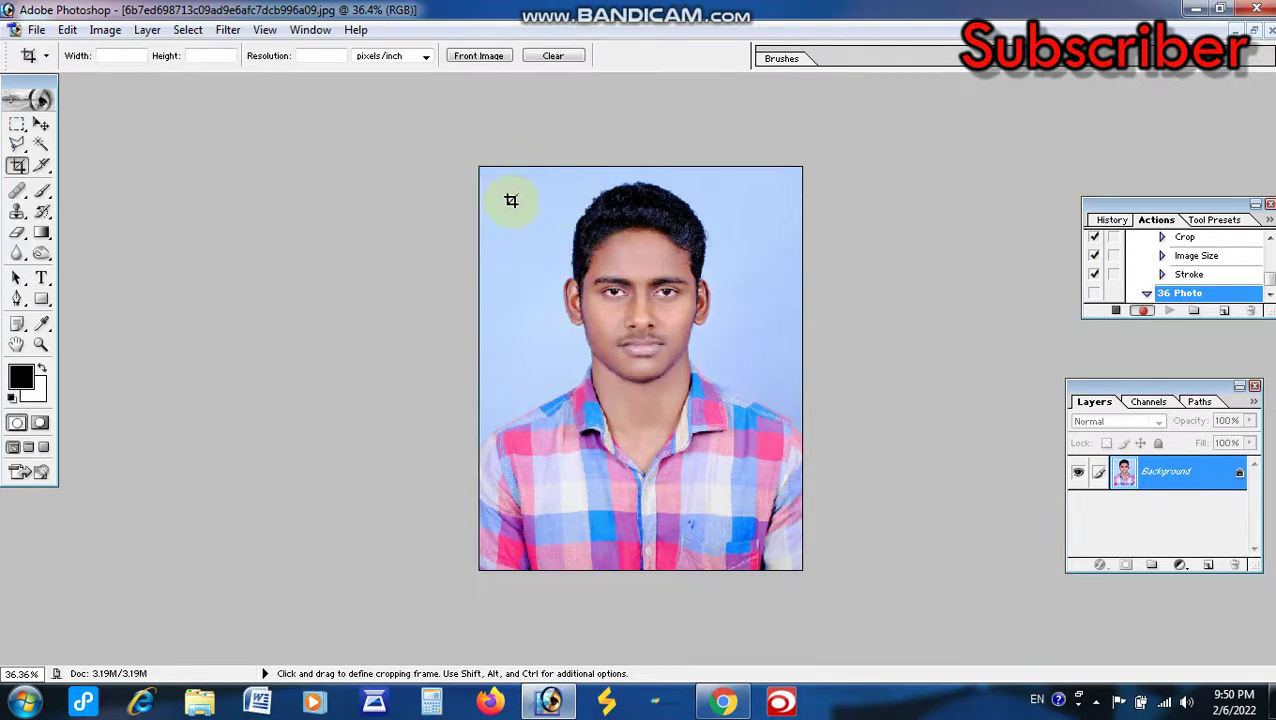
Crop the portrait to a tighter frame
drag(492, 161, 777, 505)
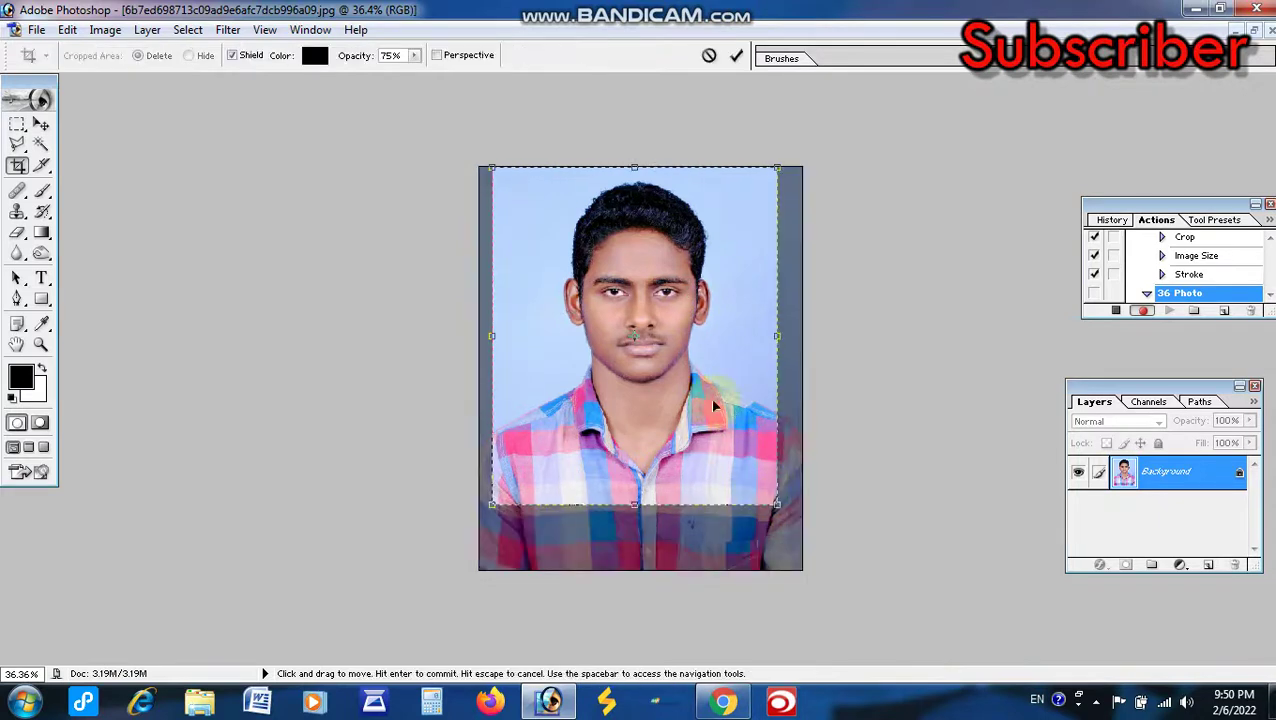
drag(686, 397, 688, 400)
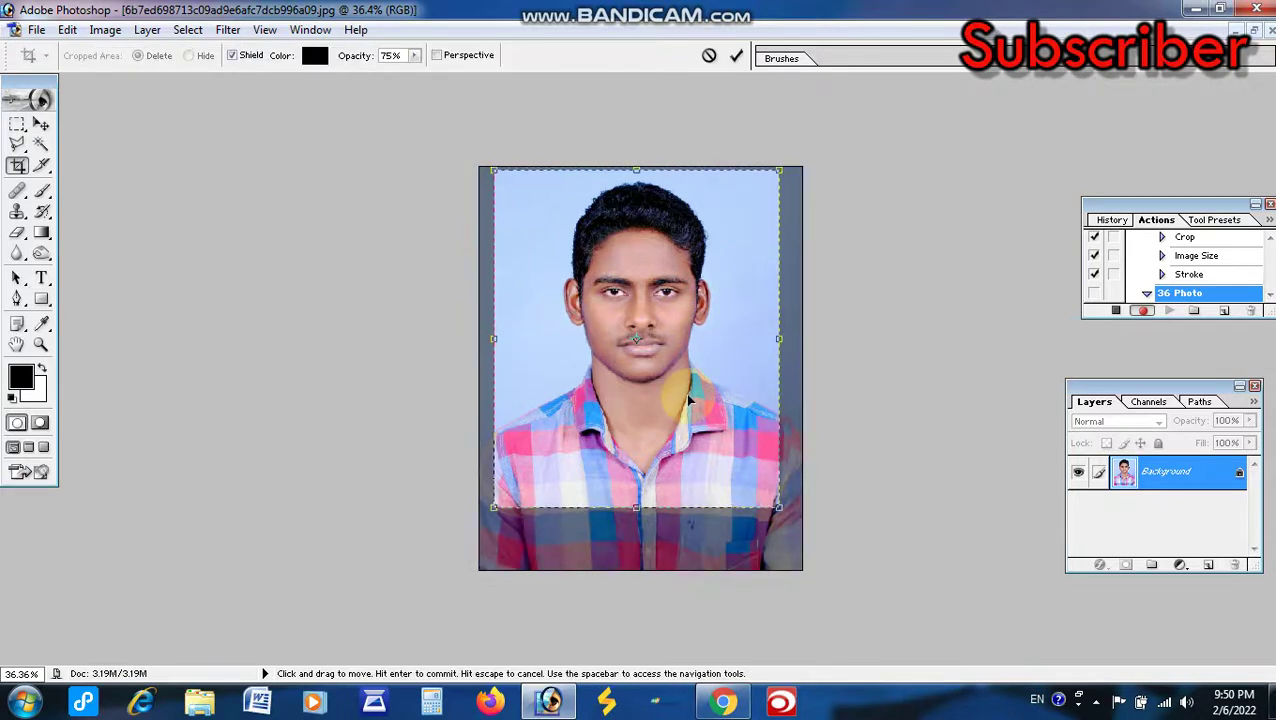
key(Return)
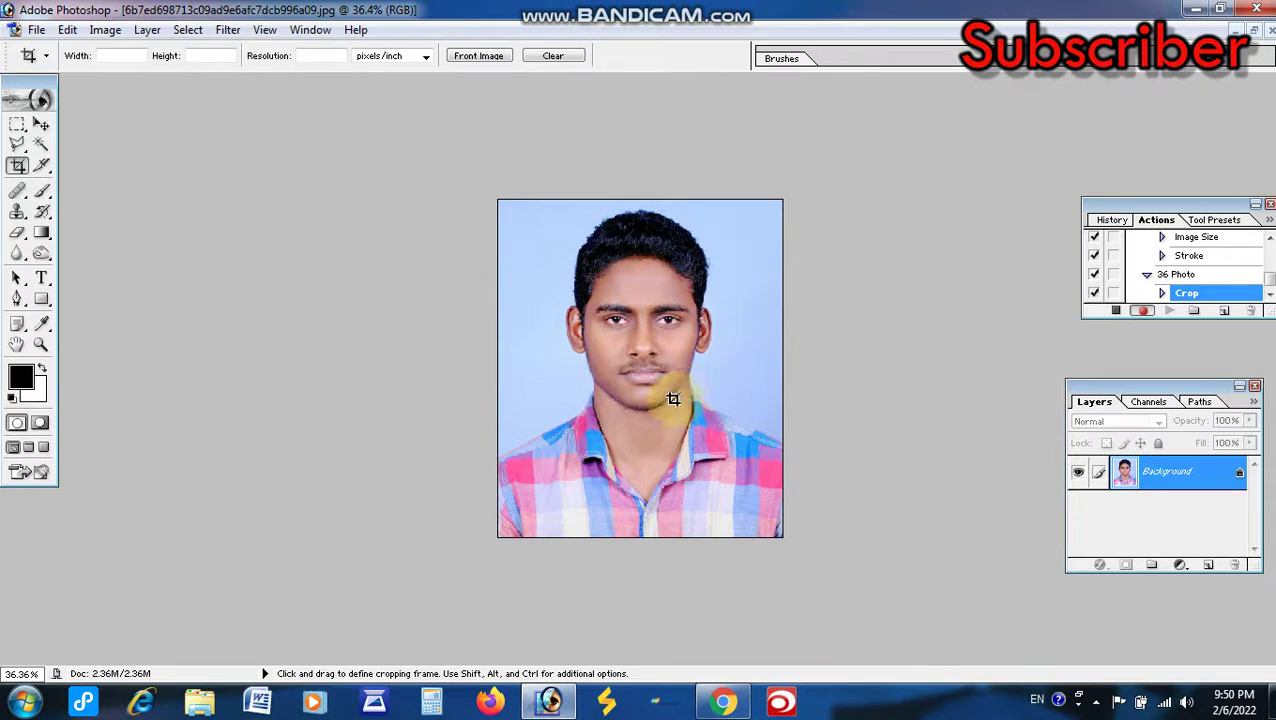
Convert the Background layer into Layer 0
double_click(1170, 478)
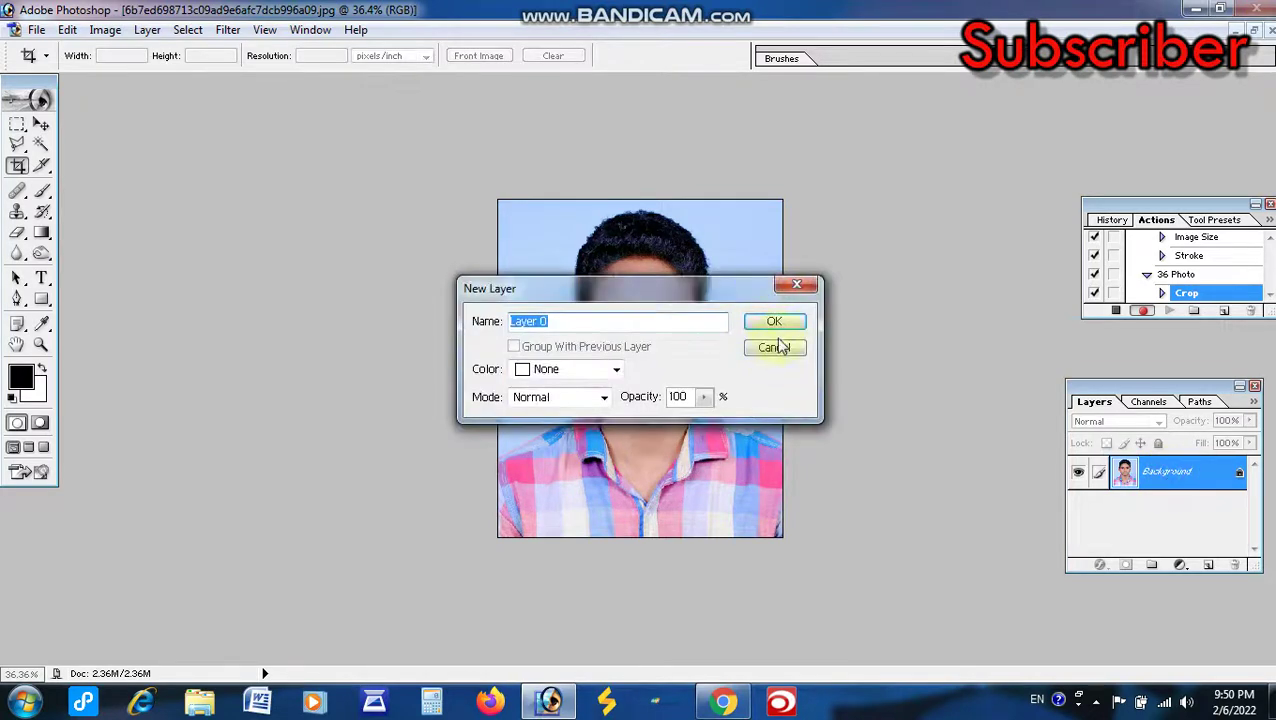
click(771, 320)
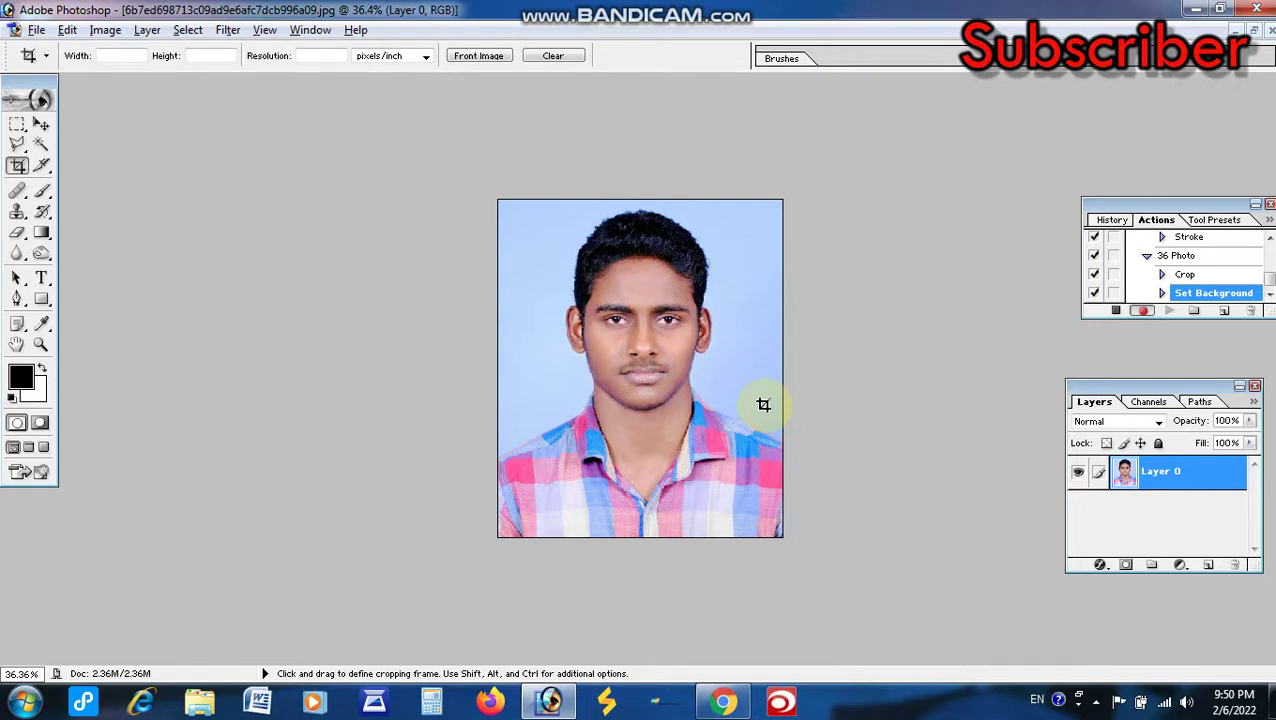
key(alt+e)
key(s)
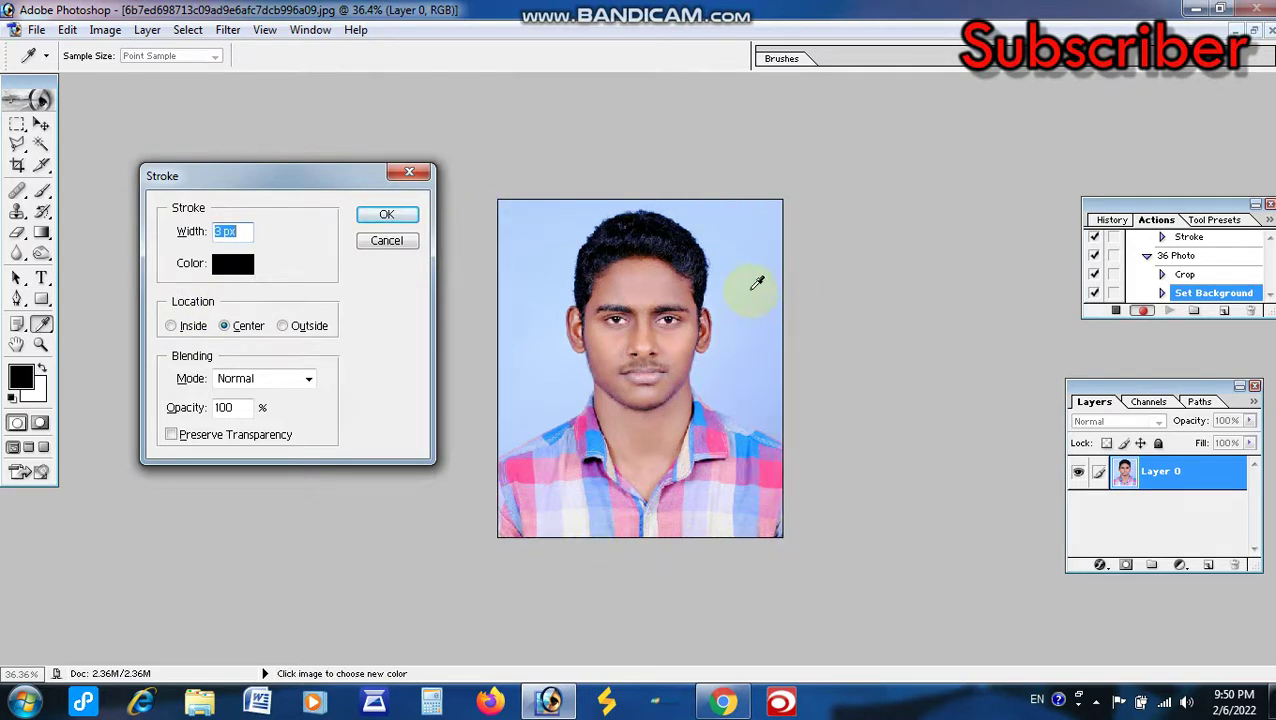
Stroke the portrait's edge with a 3 px black line, Location Center
click(221, 328)
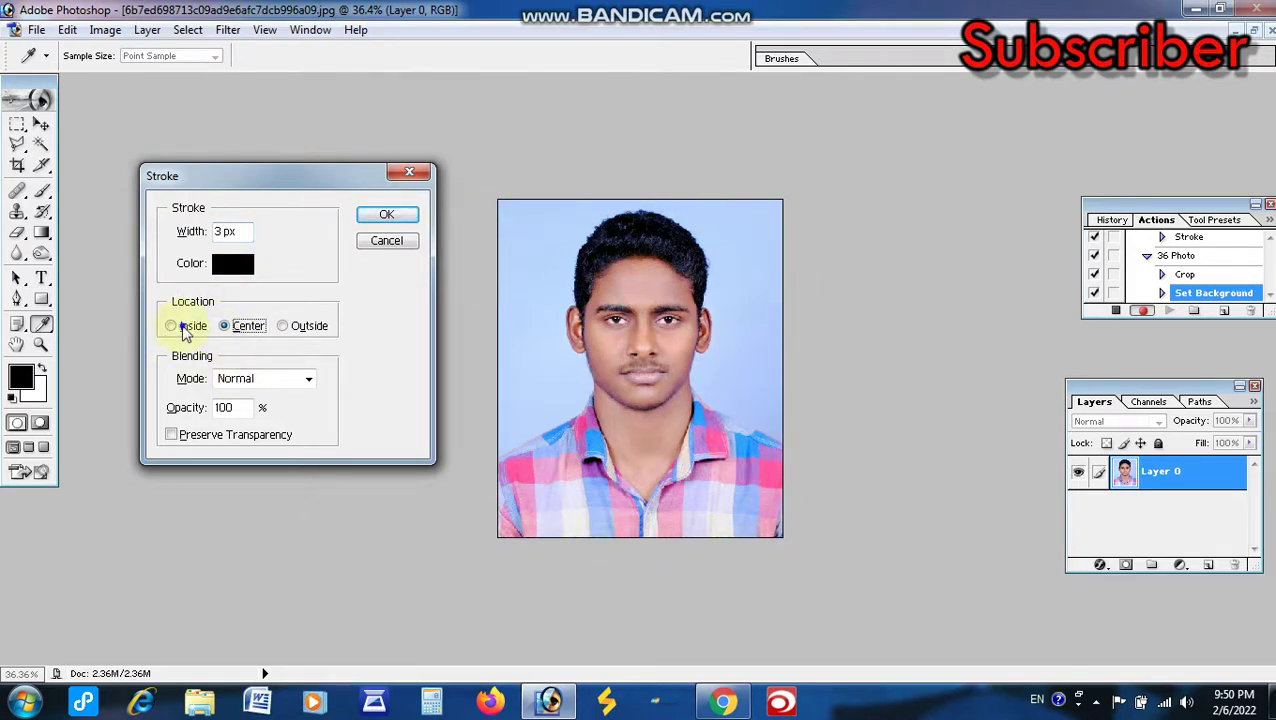
click(285, 330)
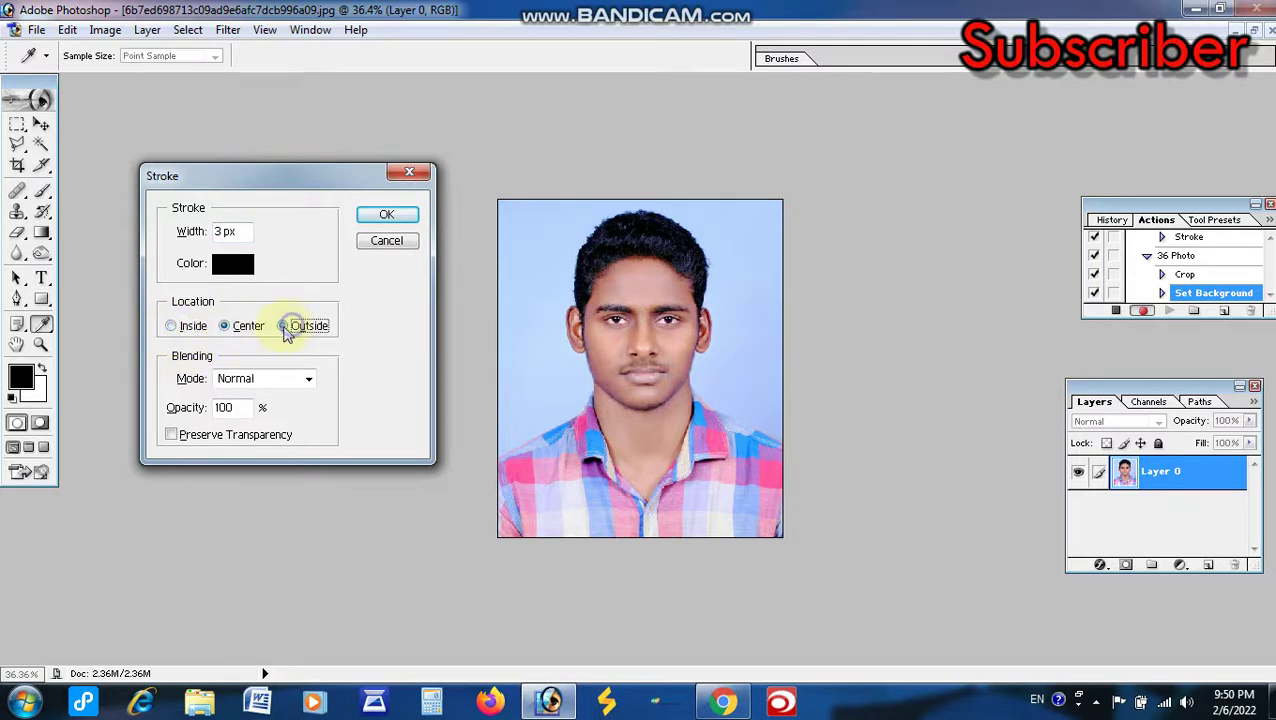
click(228, 331)
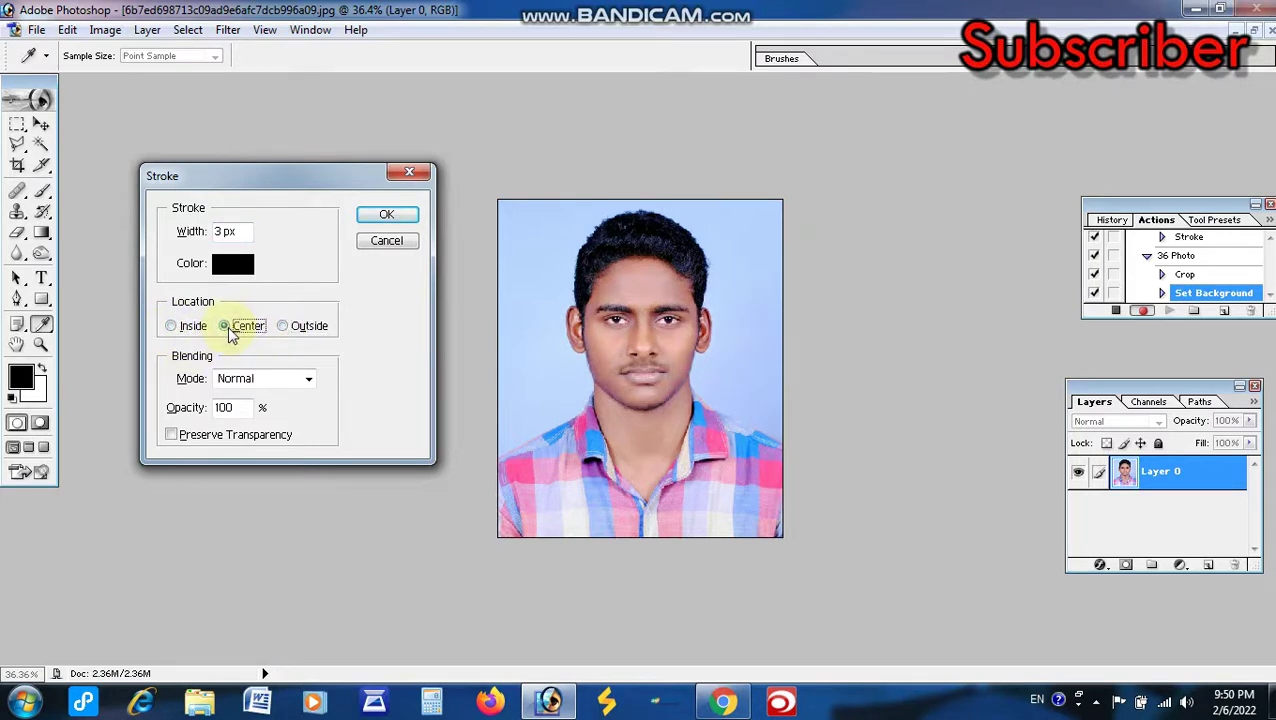
click(236, 228)
click(368, 216)
key(ctrl+0)
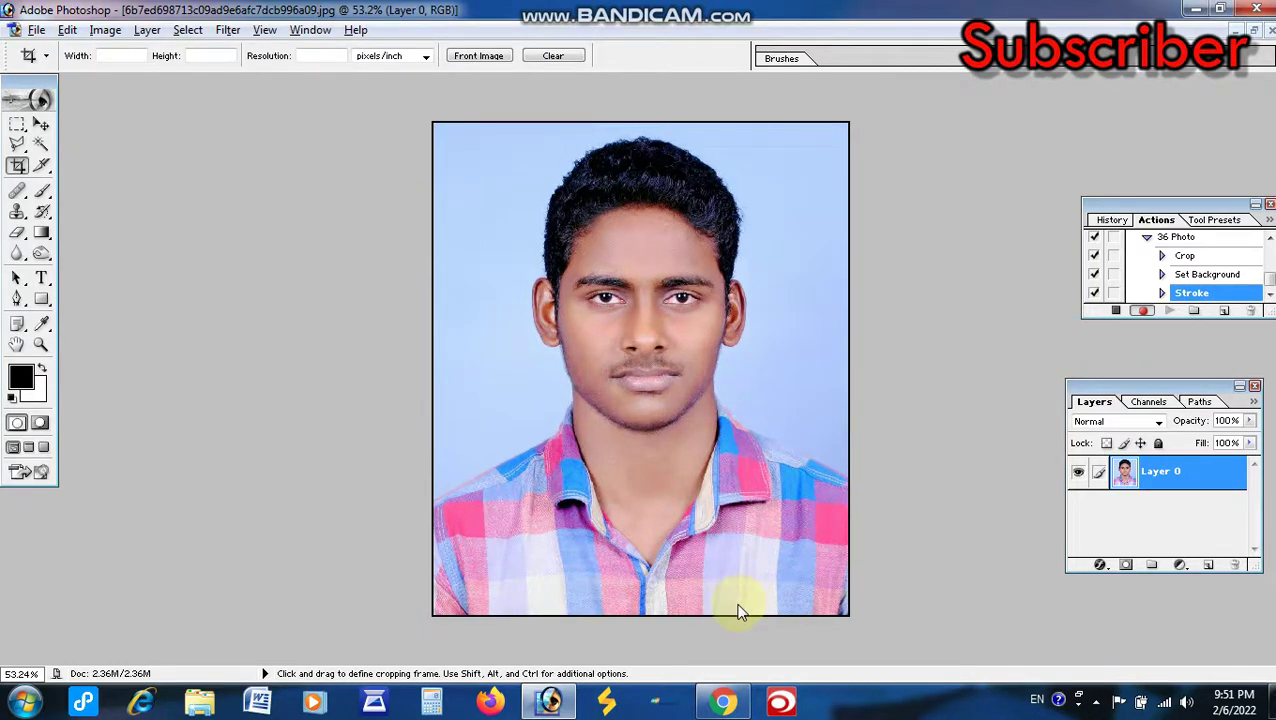
Brighten the portrait with a Curves point at input 121, output 145
scroll(649, 524, up, 1)
scroll(649, 521, down, 2)
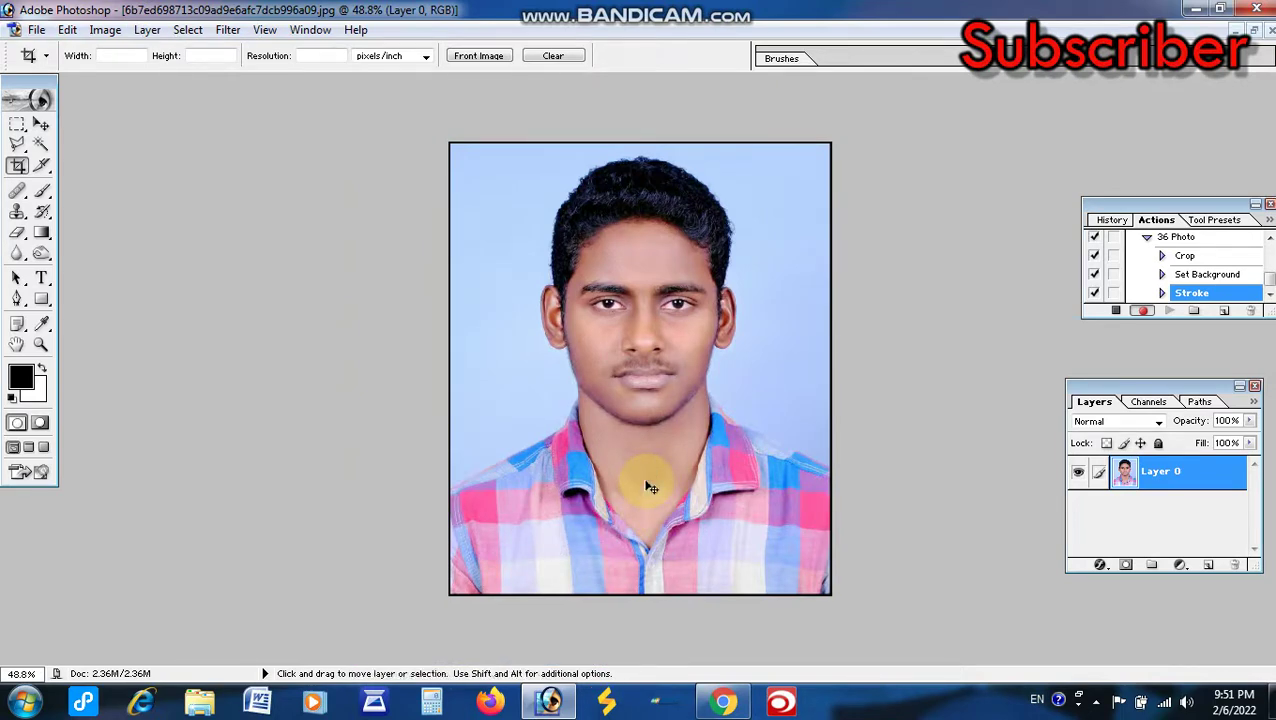
key(ctrl+m)
click(283, 510)
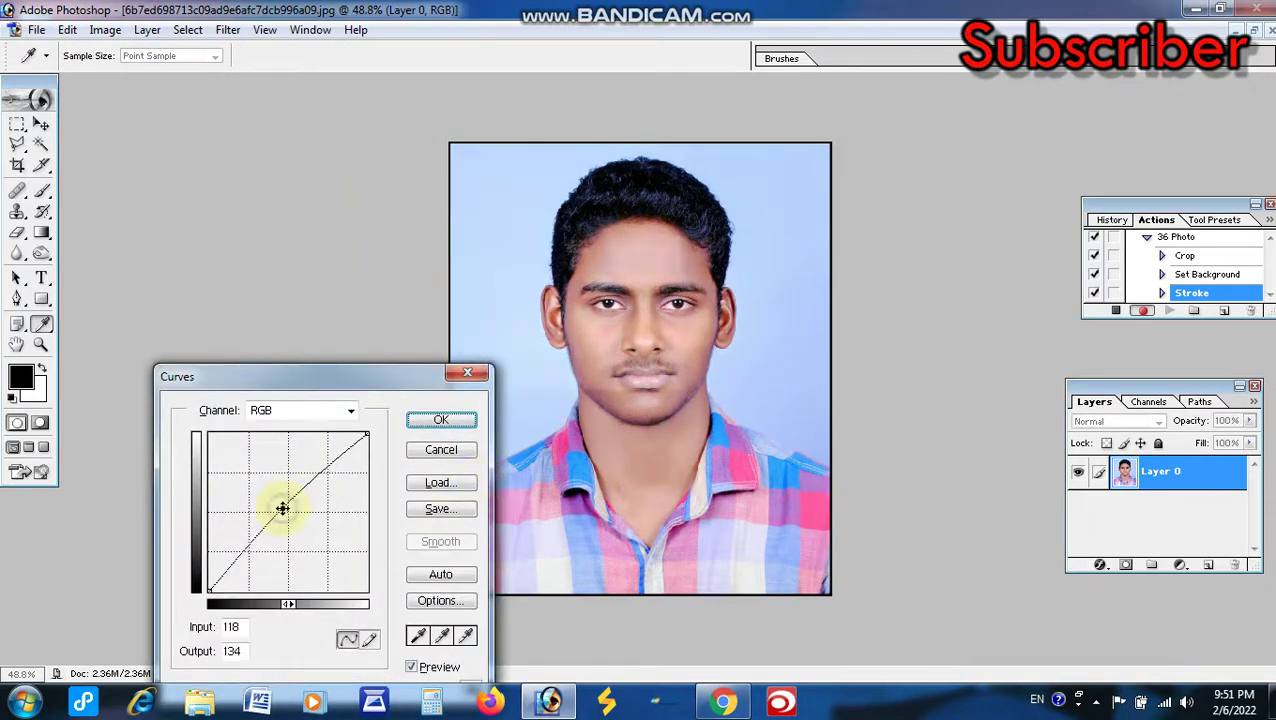
mouse_move(283, 510)
mouse_down()
mouse_move(273, 501)
mouse_move(297, 524)
mouse_move(284, 501)
mouse_up()
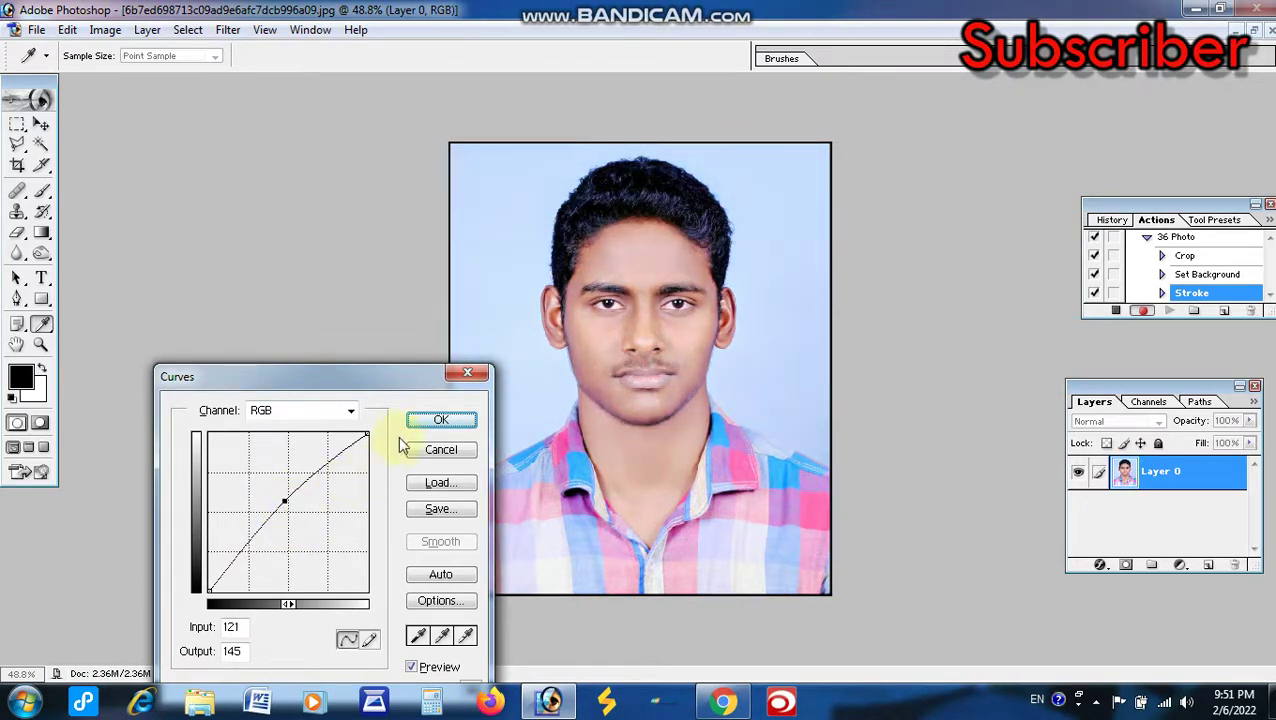
click(417, 425)
click(417, 425)
key(c)
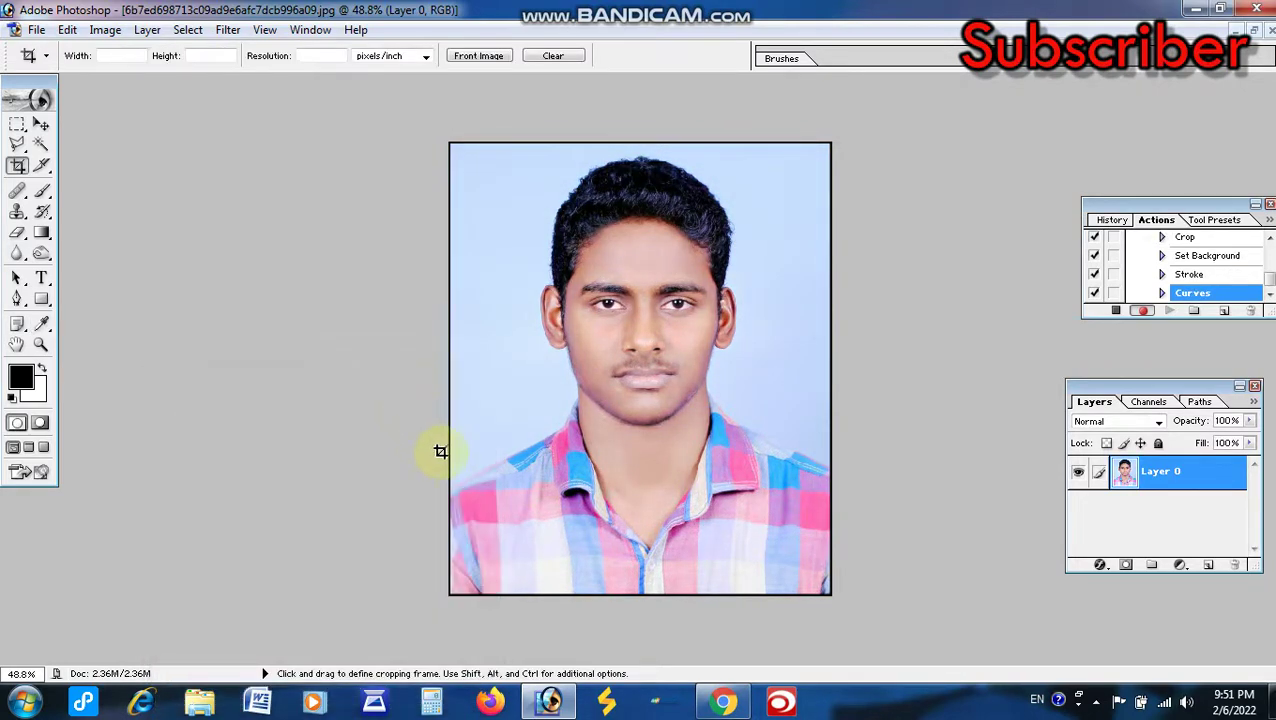
Open Image Size from the Image menu and dismiss it without changes
scroll(547, 407, up, 2)
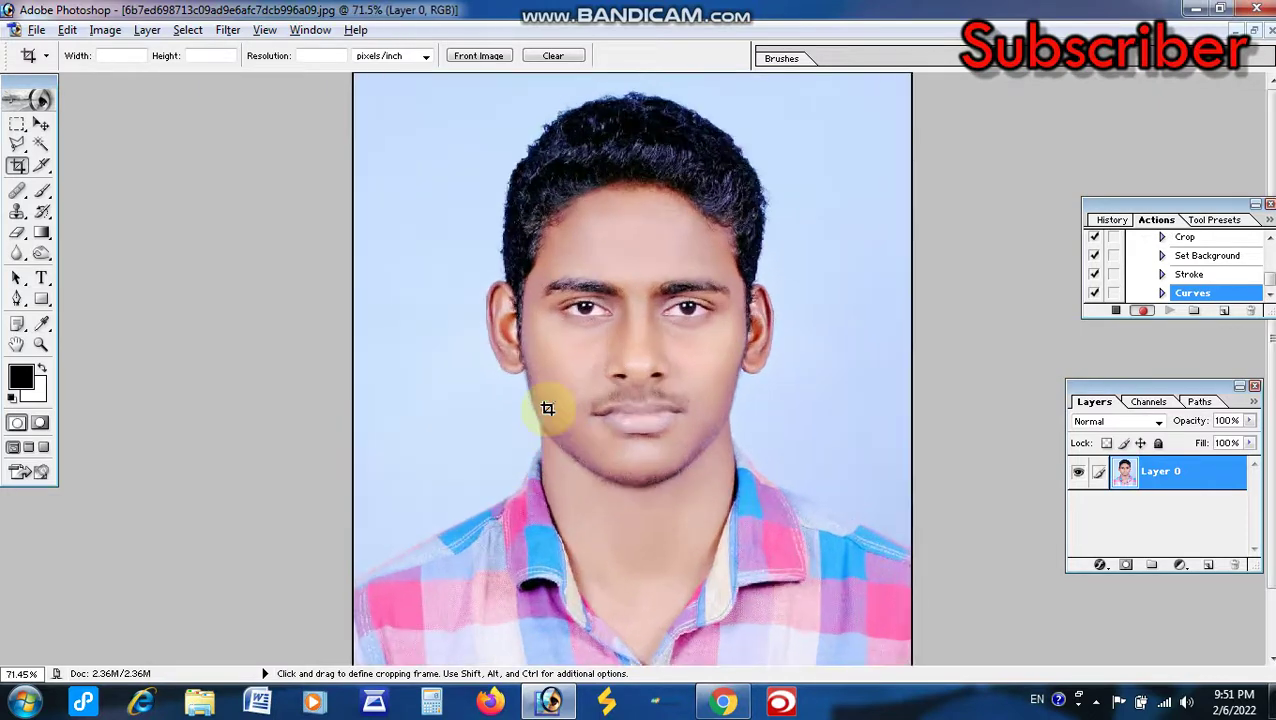
scroll(538, 407, down, 3)
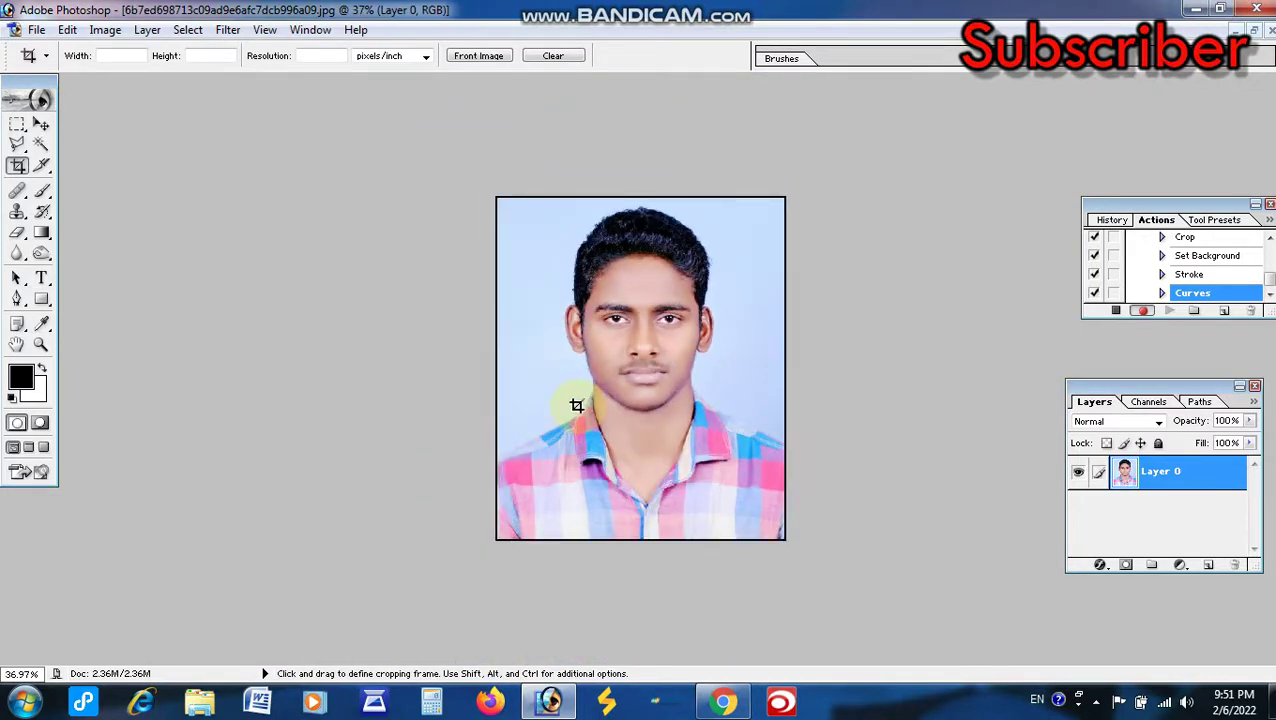
click(107, 31)
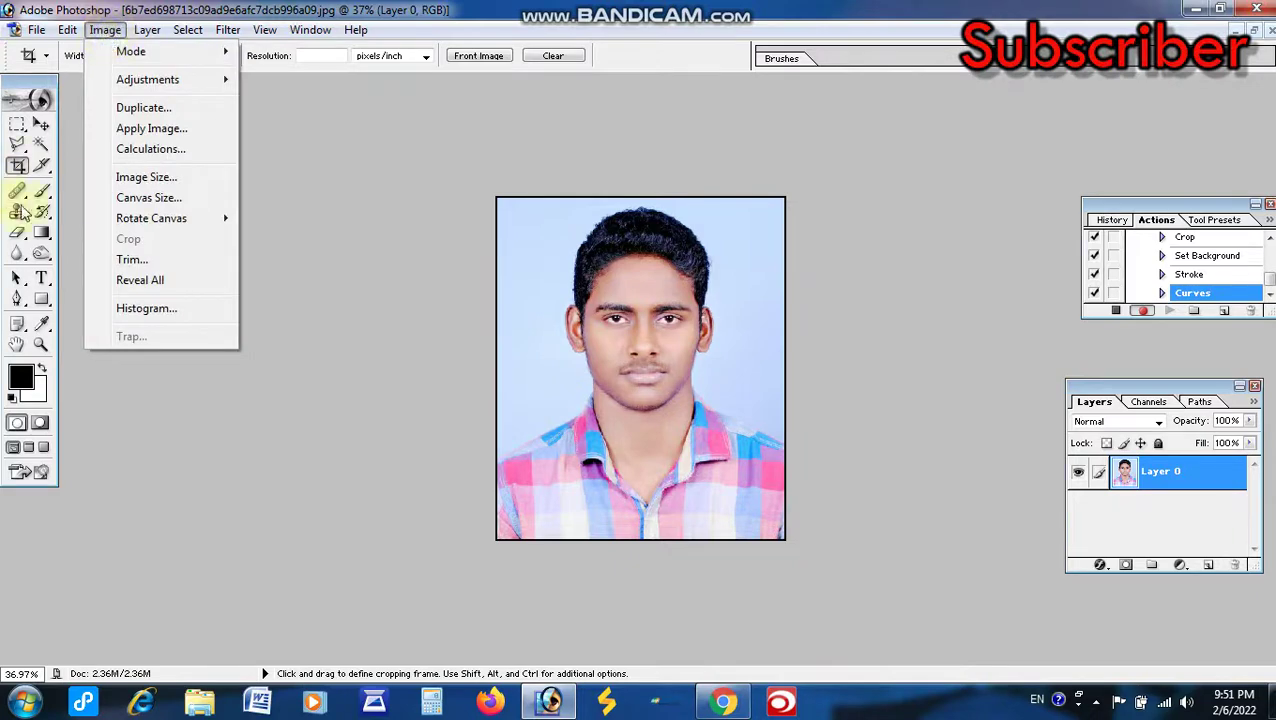
click(140, 177)
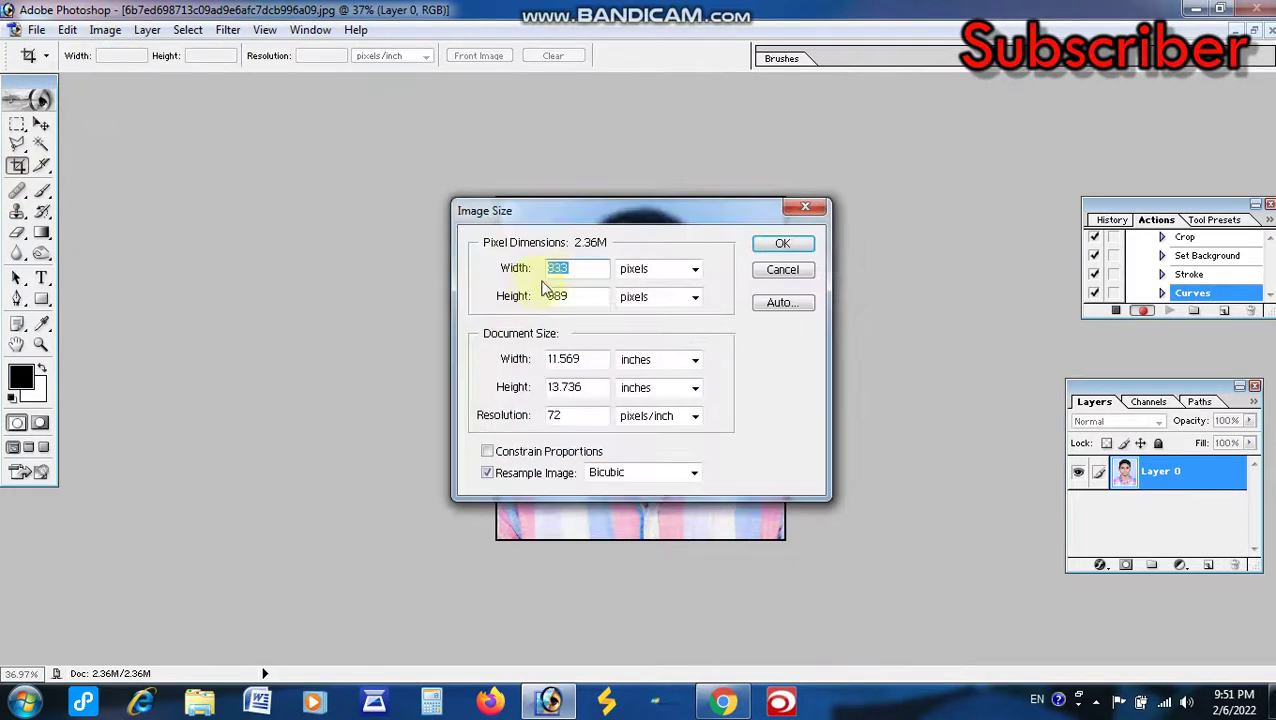
double_click(565, 358)
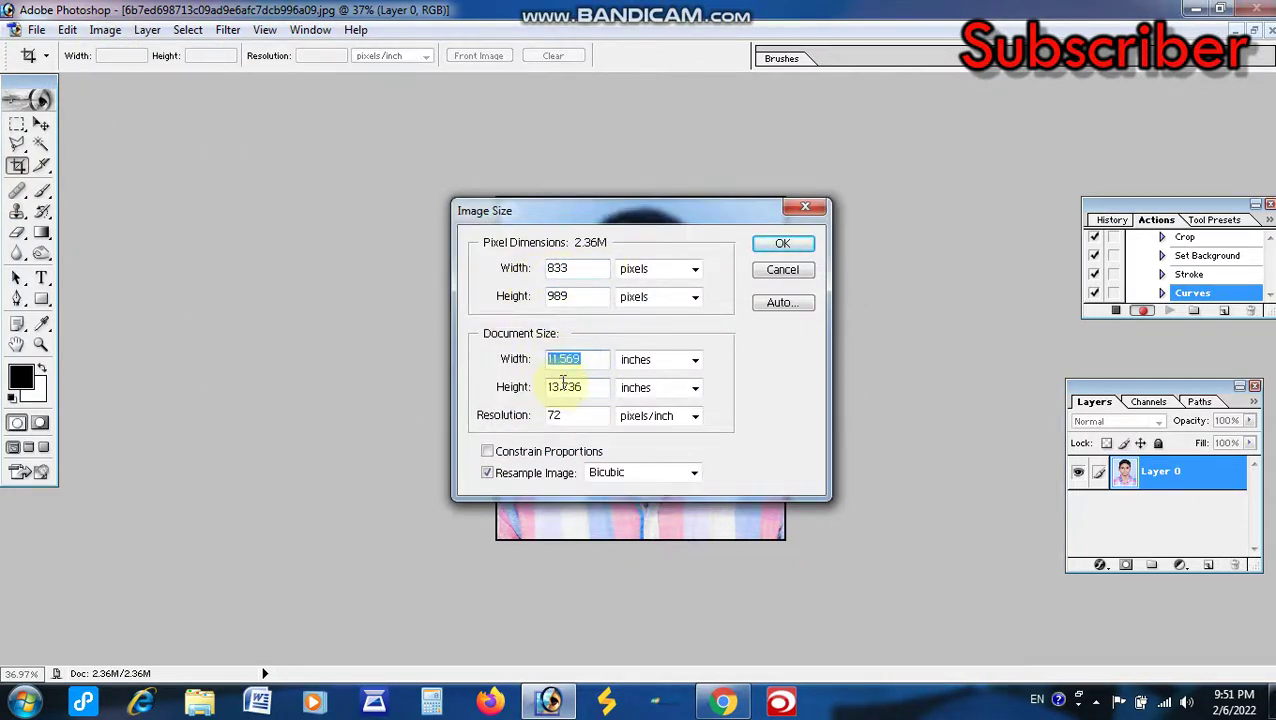
key(Escape)
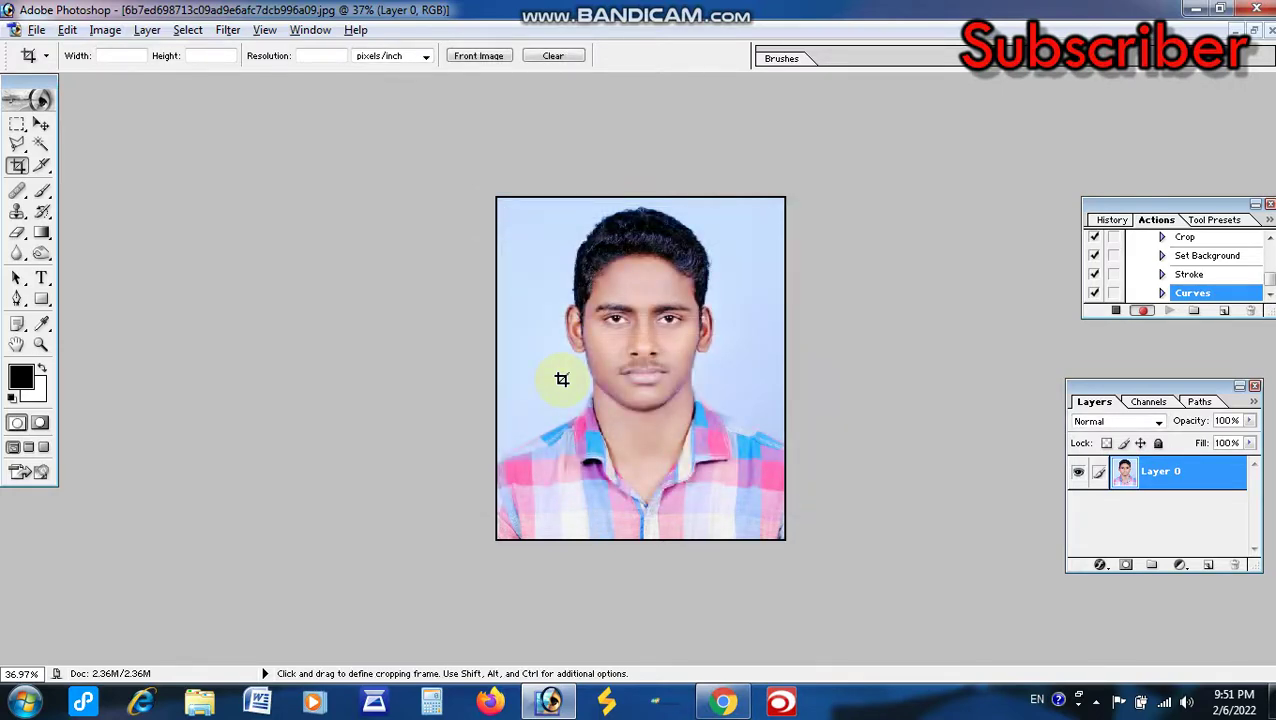
Resize the portrait to 1.25 × 1.5 inches at 300 pixels per inch
key(ctrl+alt+i)
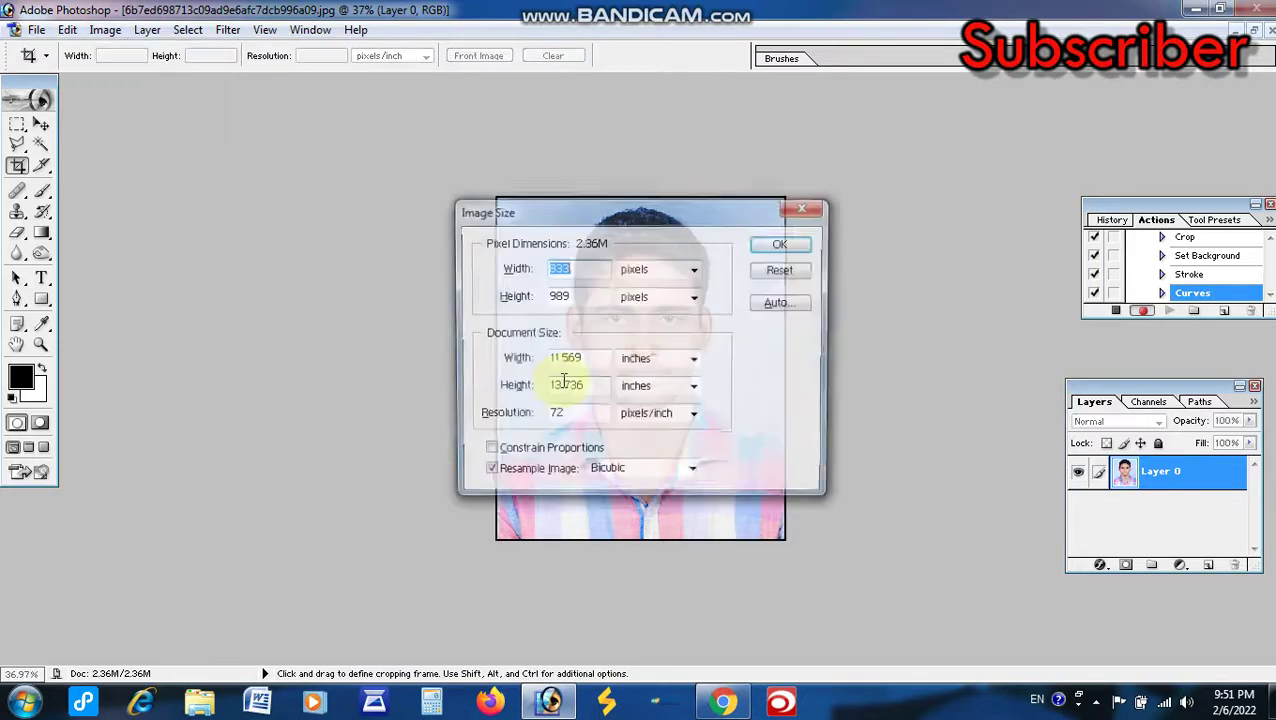
double_click(578, 358)
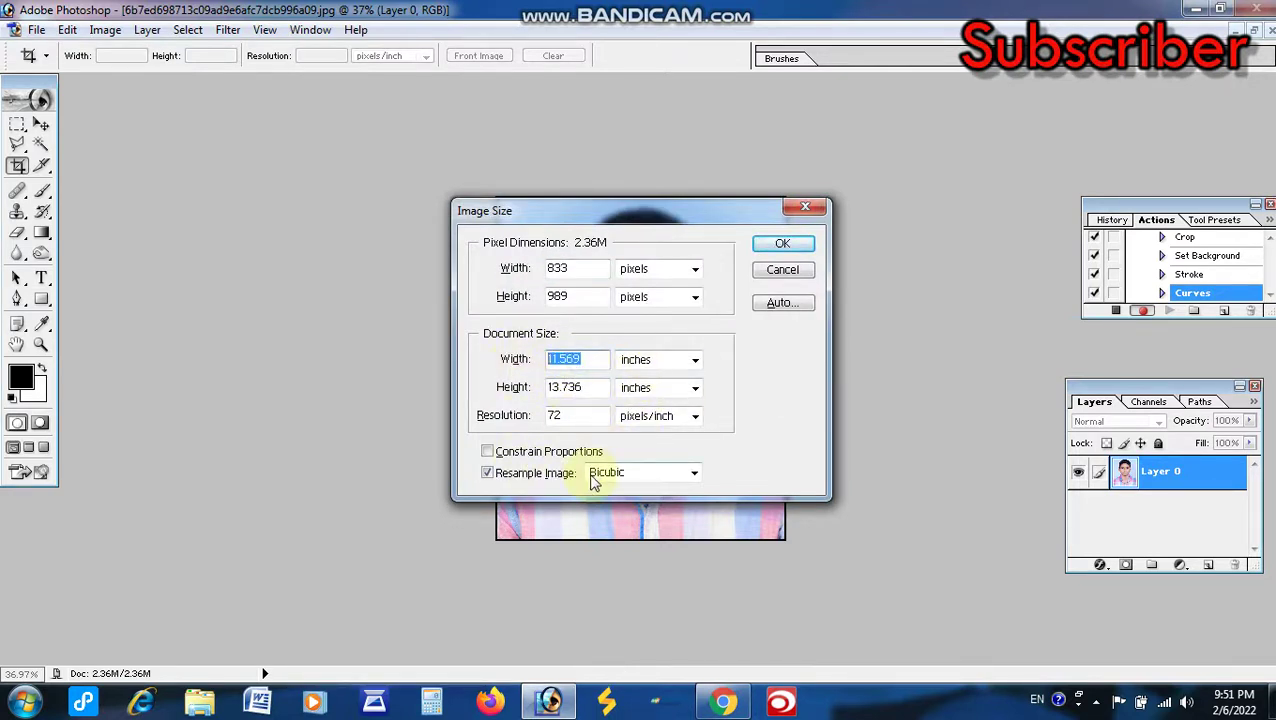
text(1.25)
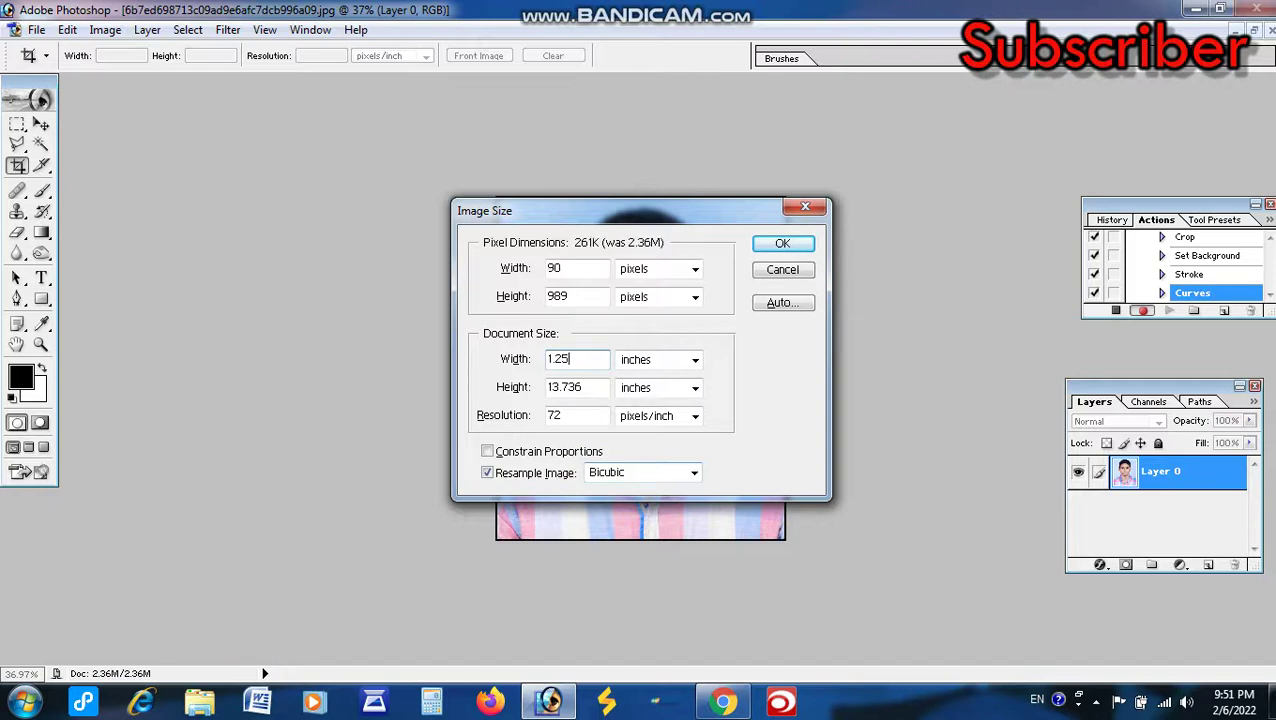
key(Tab)
text(1.5)
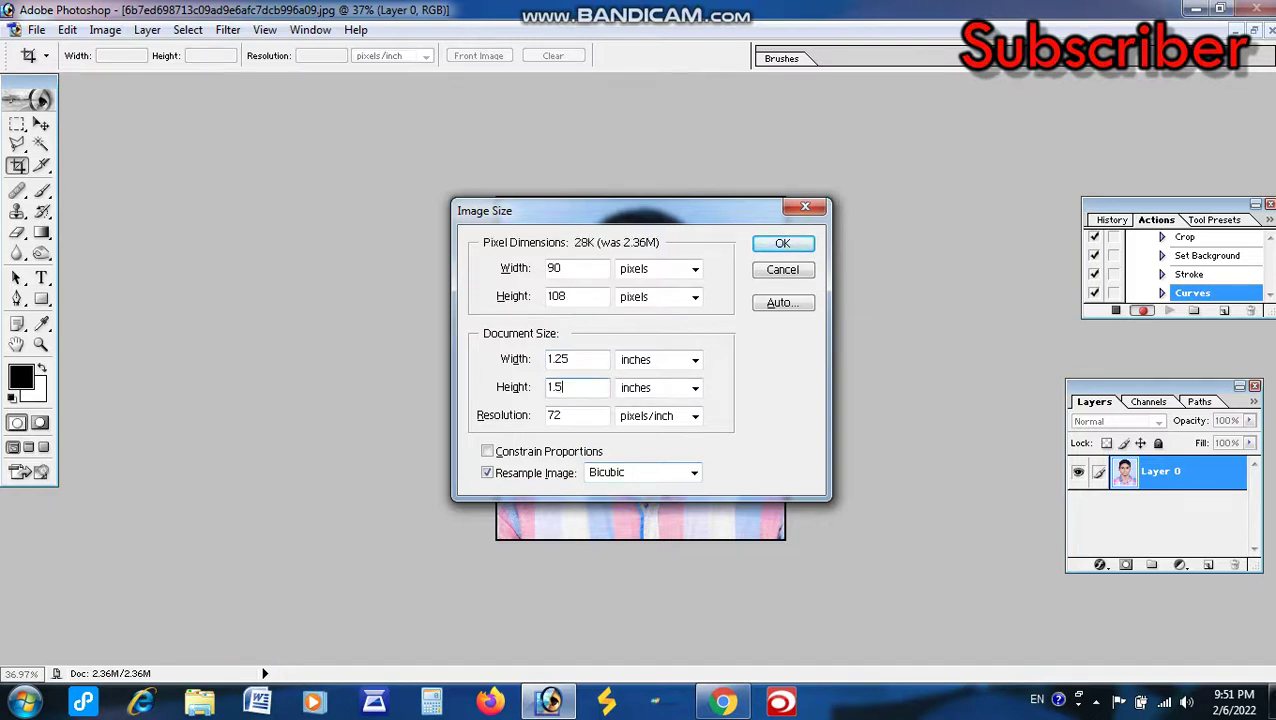
key(Tab)
key(Tab)
text(3)
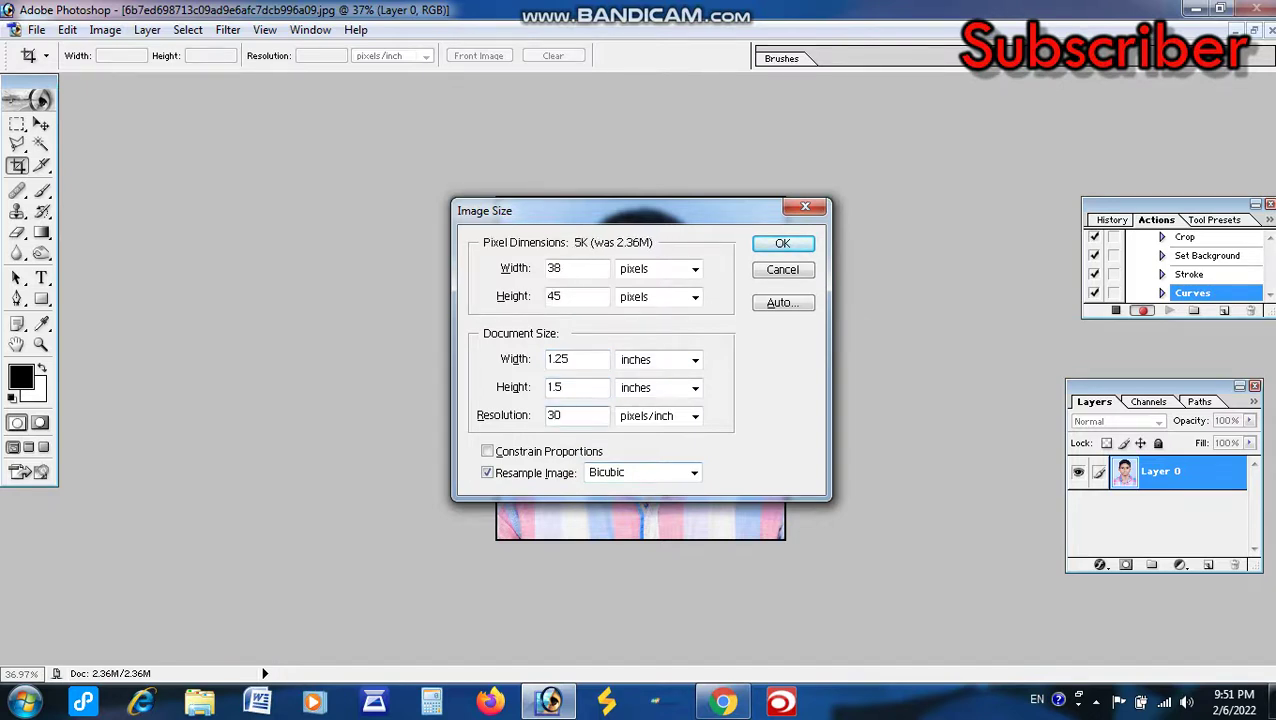
text(0)
key(Return)
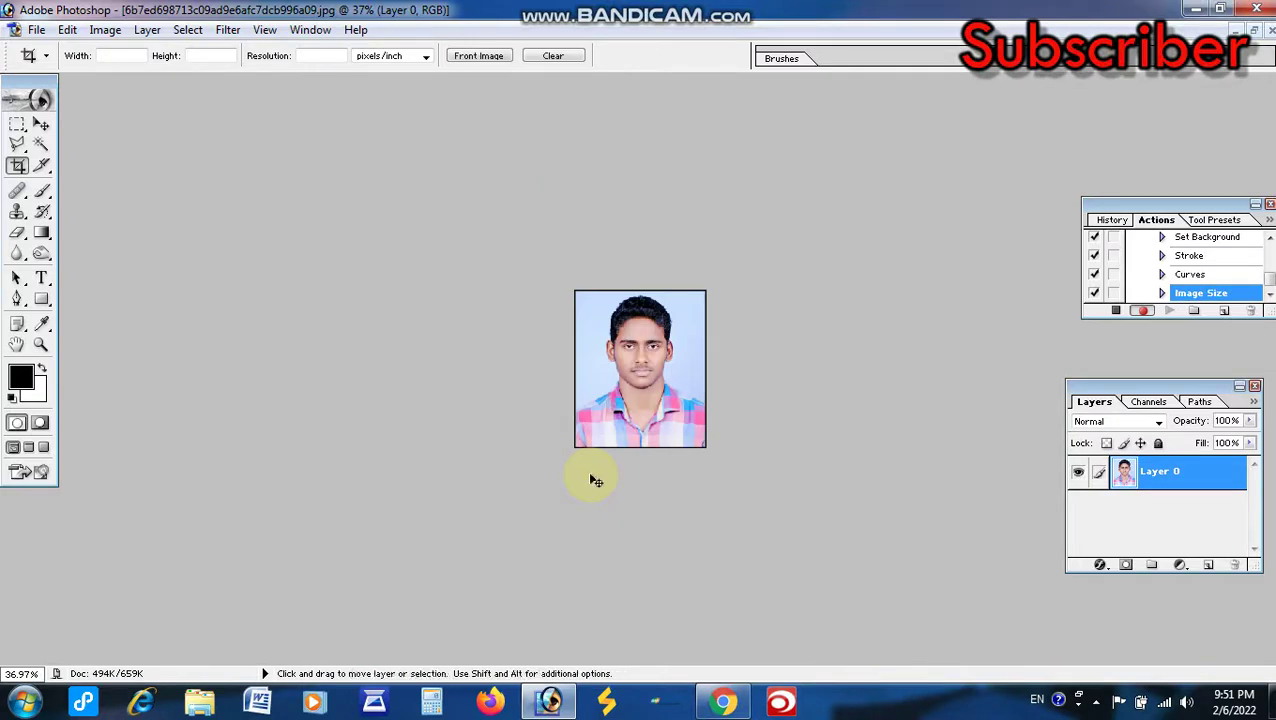
Widen the canvas with a crop frame into a long transparent strip right of the photo
key(ctrl+plus)
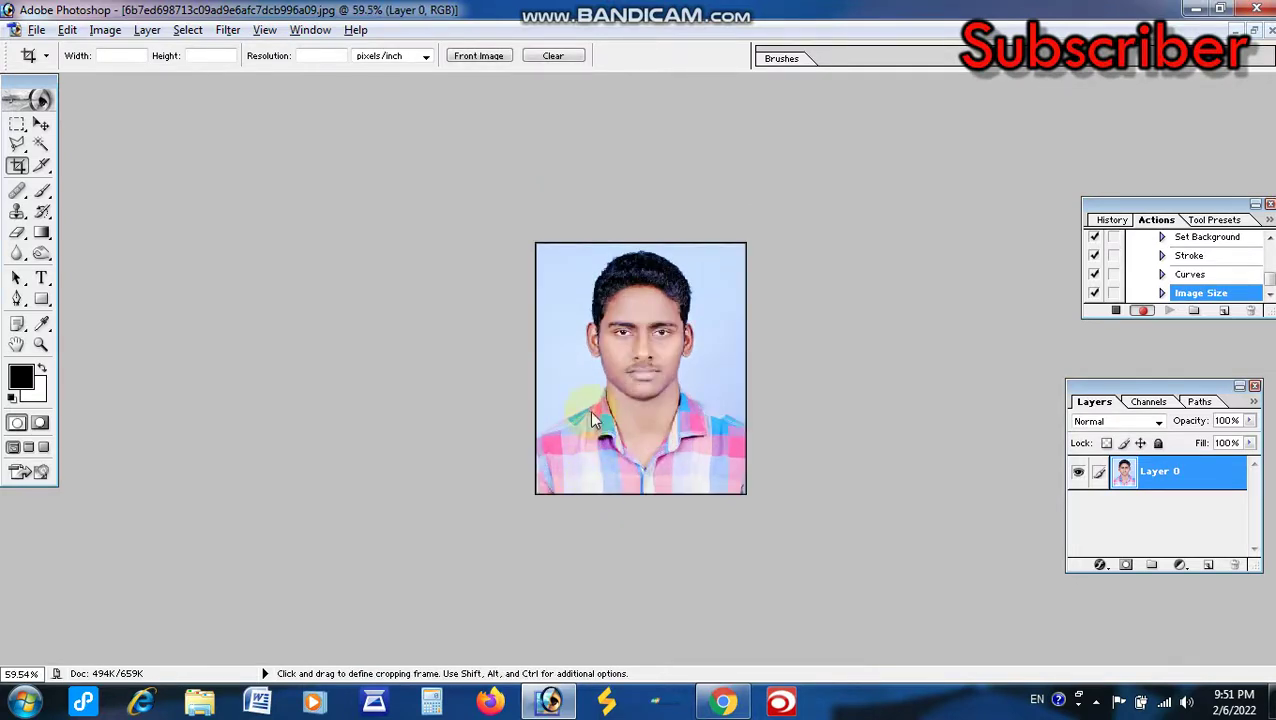
drag(540, 246, 762, 520)
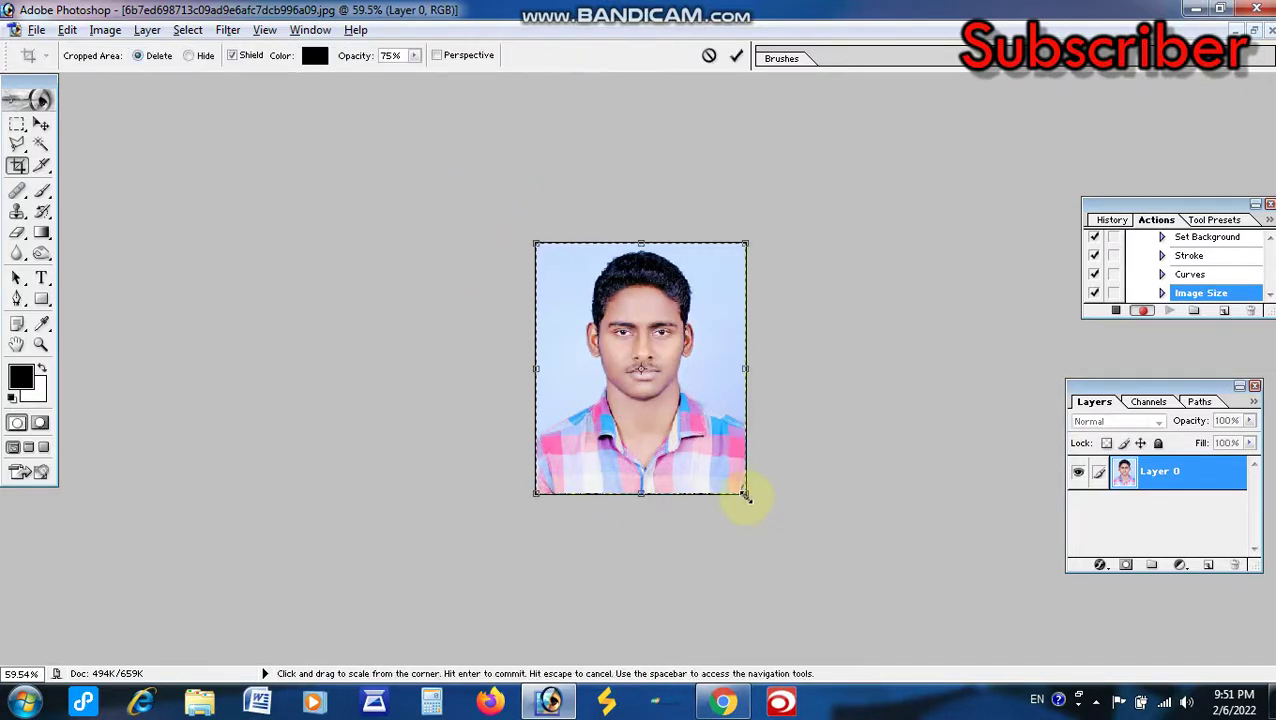
scroll(740, 504, down, 3)
scroll(700, 445, down, 3)
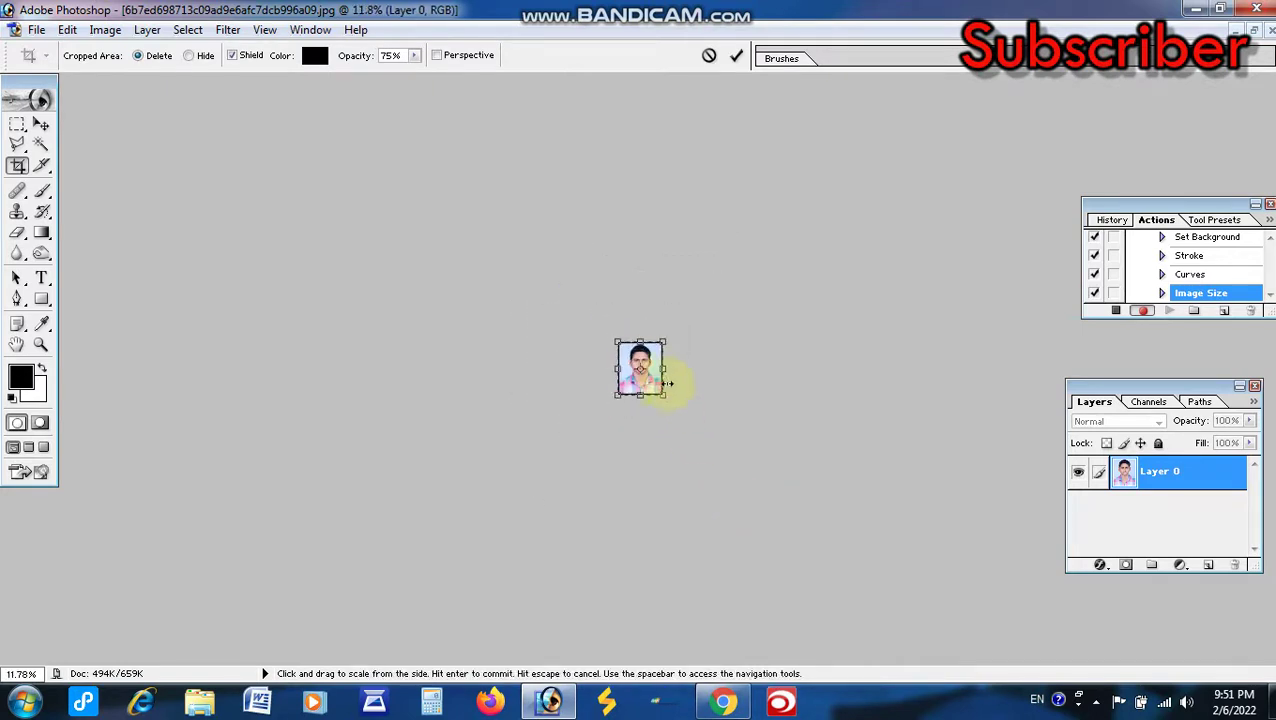
drag(662, 369, 938, 372)
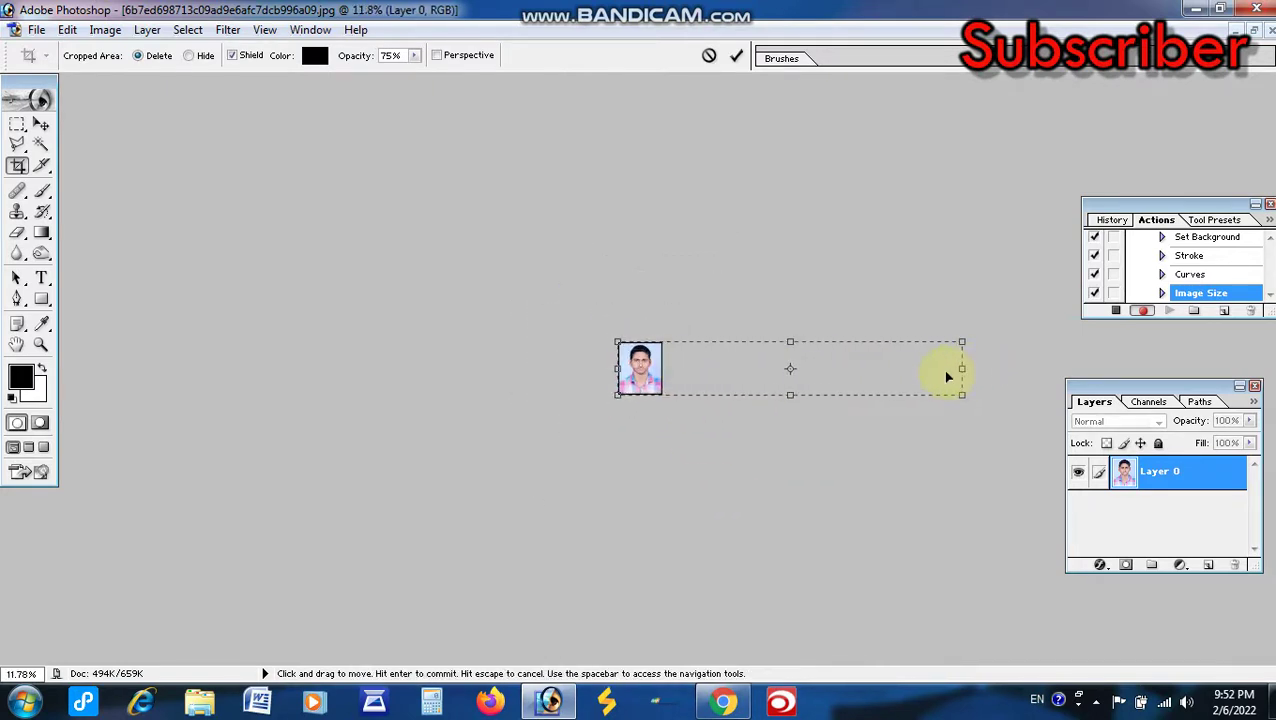
key(Return)
scroll(507, 407, up, 1)
scroll(507, 407, up, 2)
scroll(322, 407, up, 1)
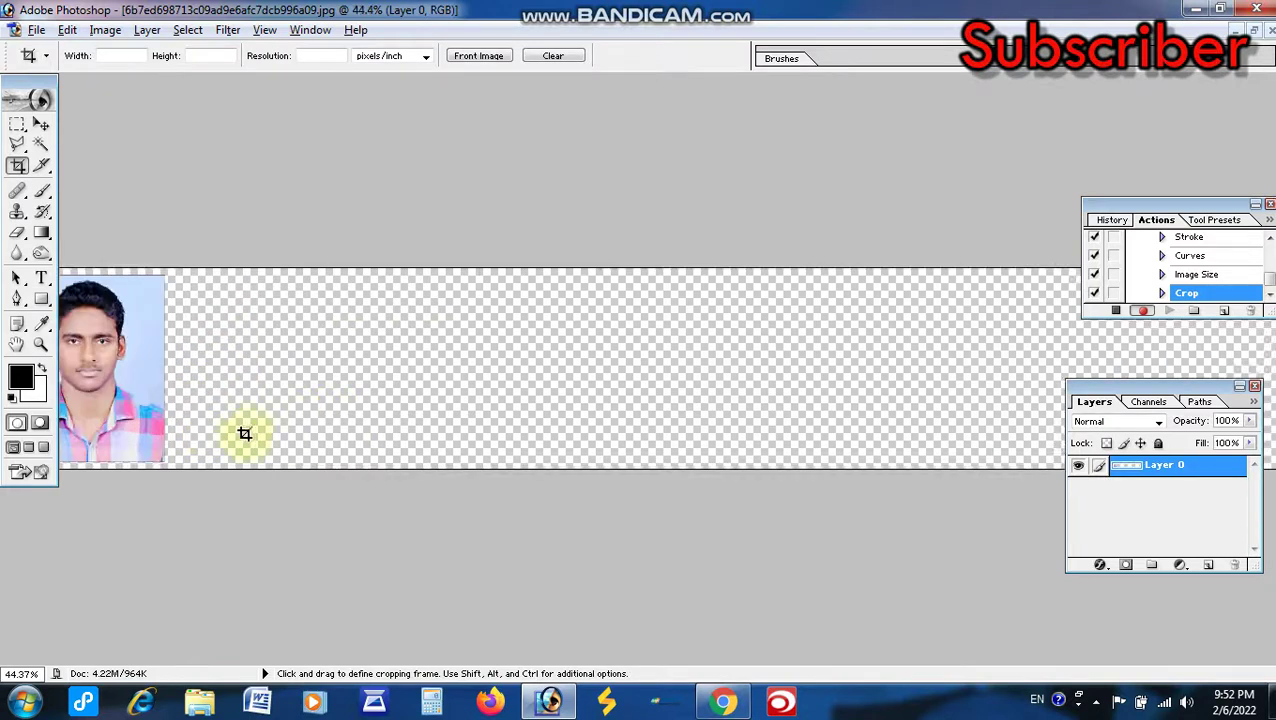
Duplicate and merge the photo, then copy pairs rightward until six photos sit in a row
key(v)
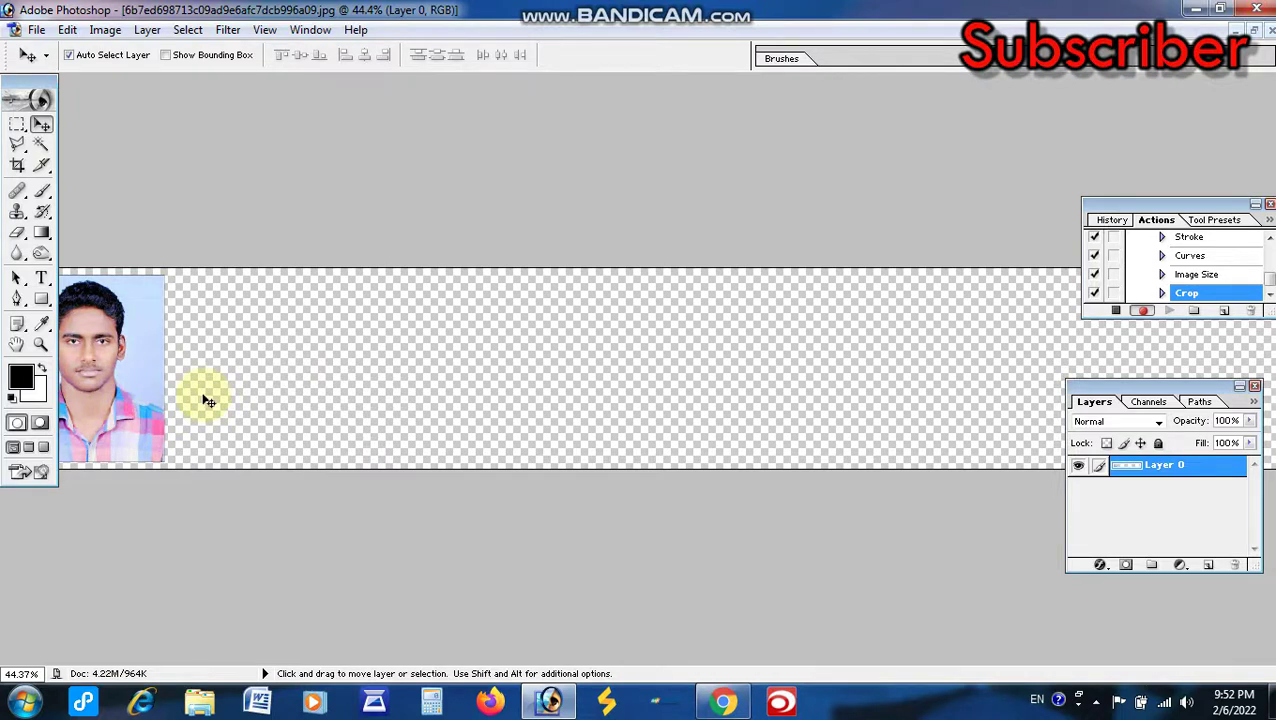
drag(150, 410, 288, 410)
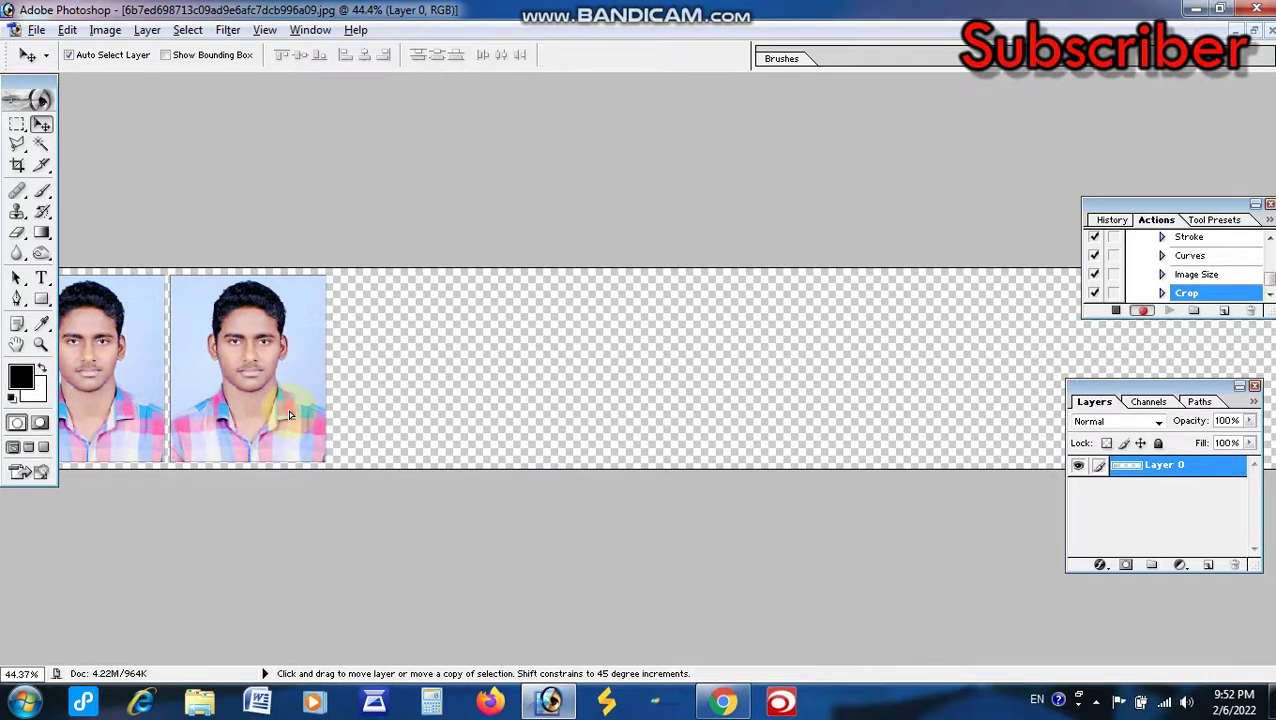
key(ctrl+j)
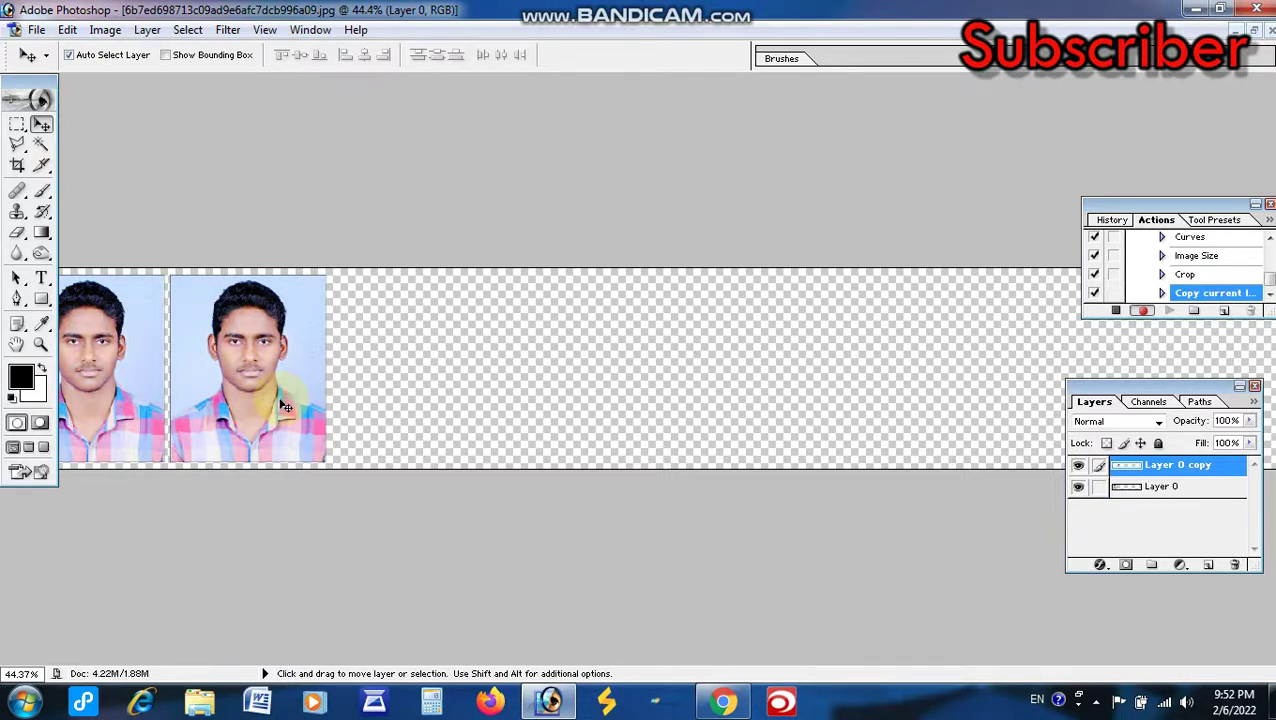
key(ctrl+e)
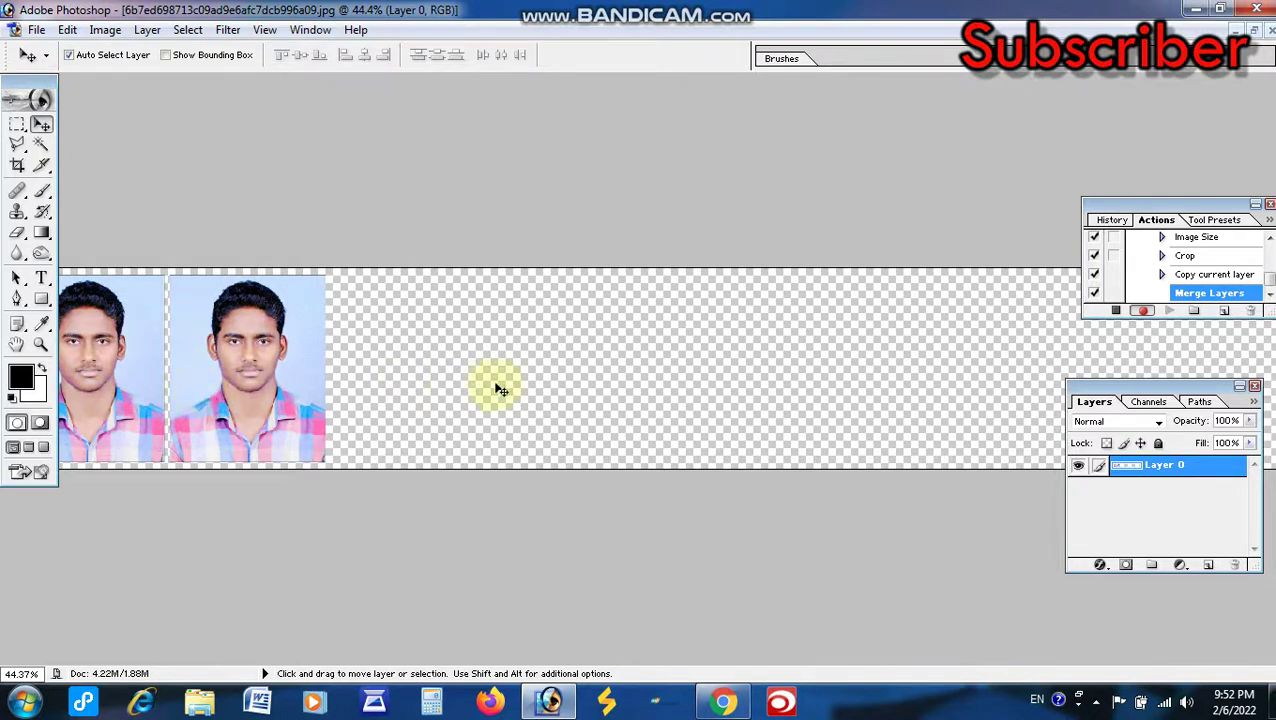
mouse_move(236, 364)
alt+mouse_down()
mouse_move(575, 410)
mouse_move(563, 418)
alt+mouse_up()
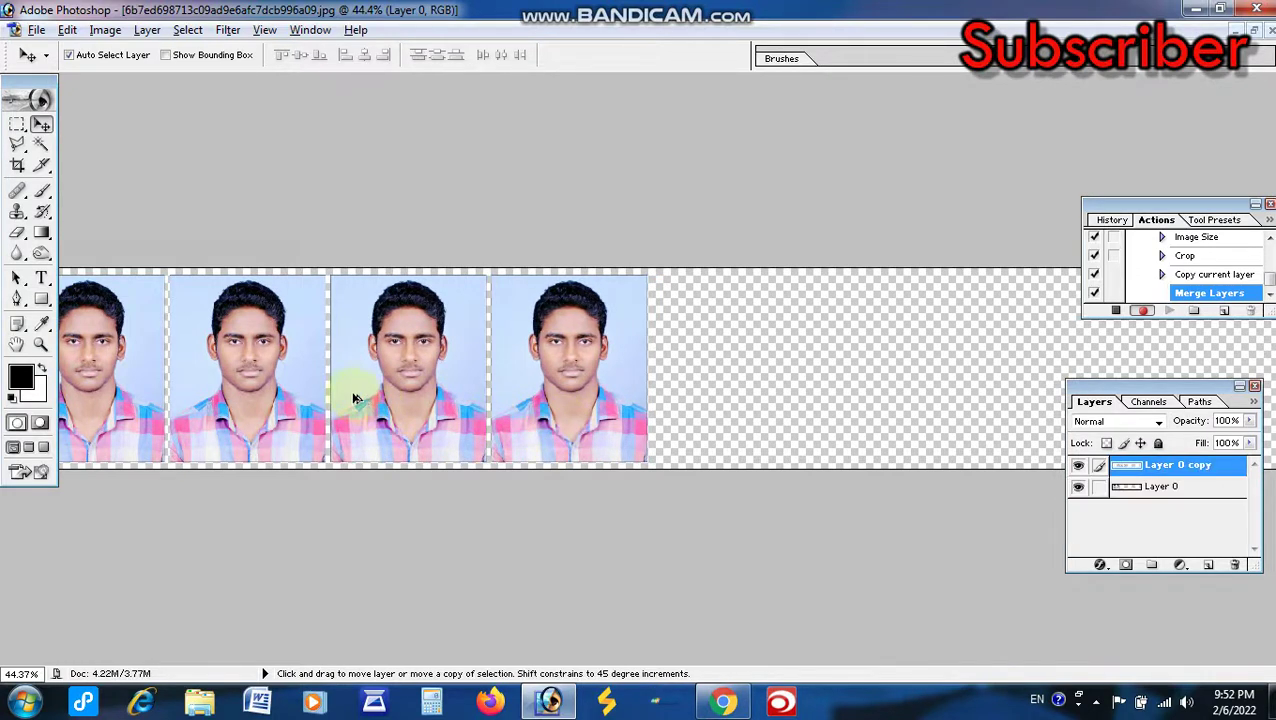
alt+drag(354, 400, 675, 408)
Extend the canvas far downward below the six-photo row with a crop
key(ctrl+0)
key(c)
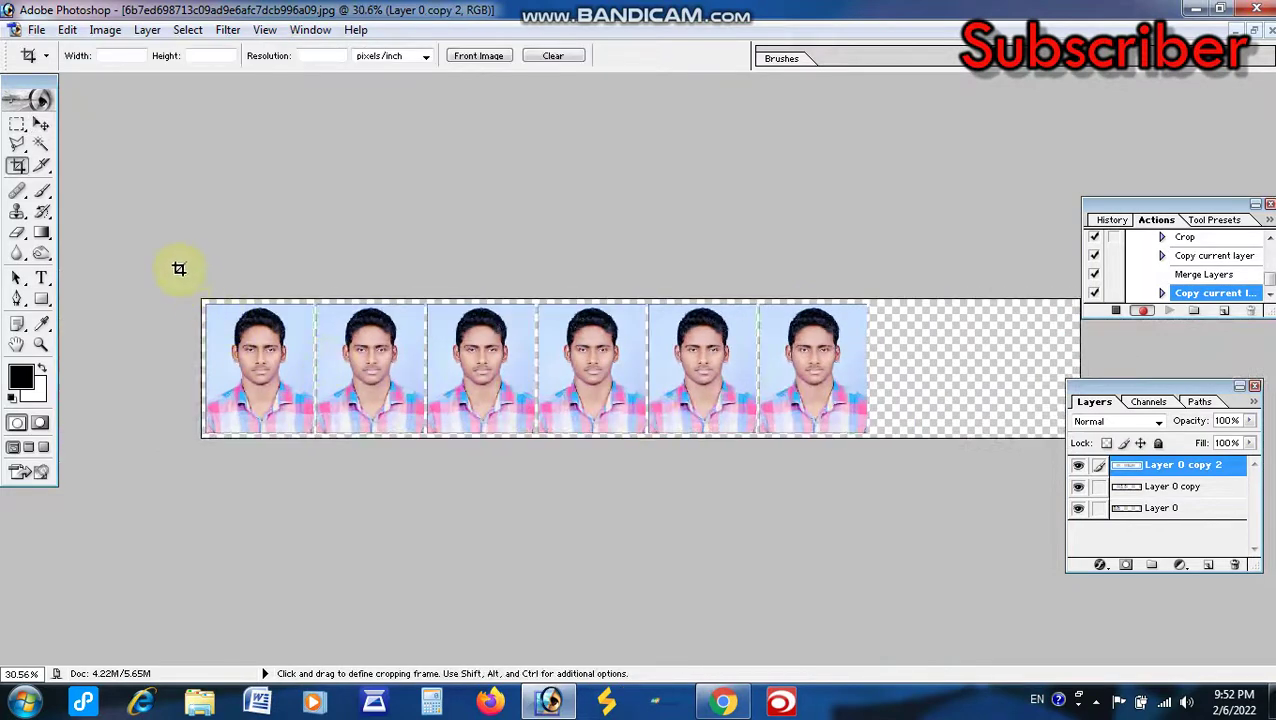
drag(178, 272, 868, 521)
key(ctrl+minus)
key(ctrl+minus)
key(ctrl+minus)
key(ctrl+minus)
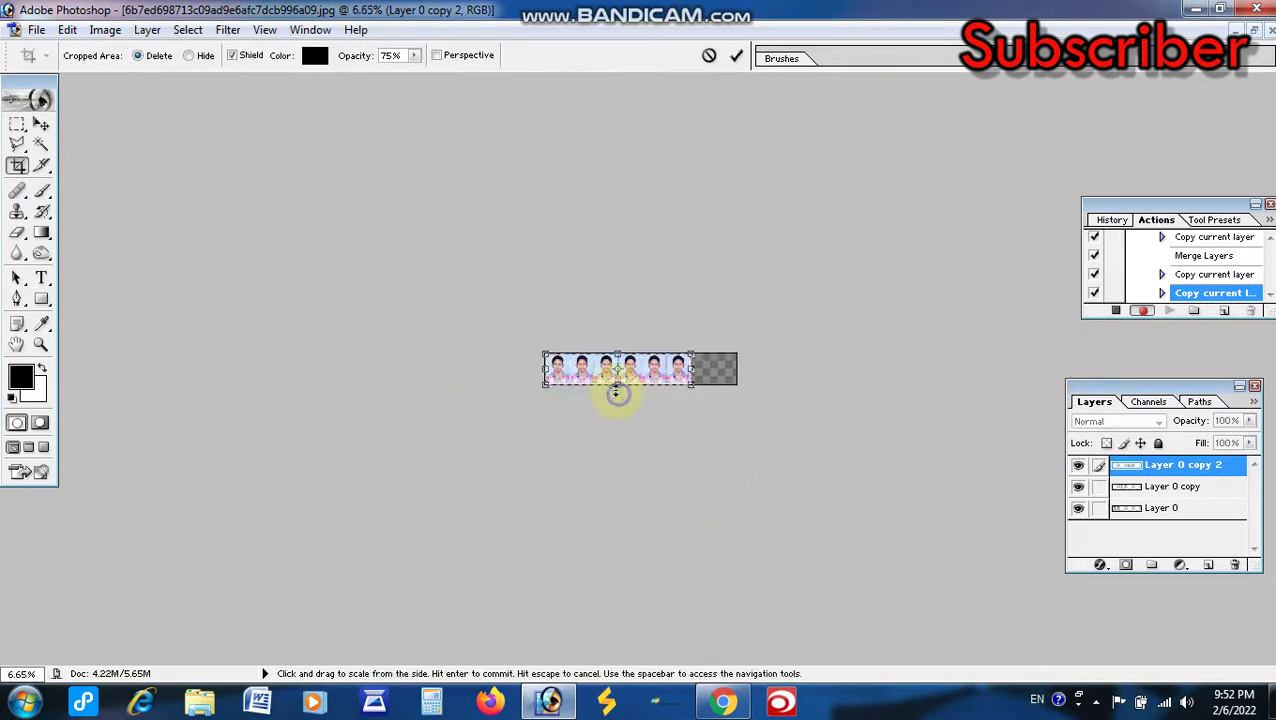
drag(617, 385, 635, 553)
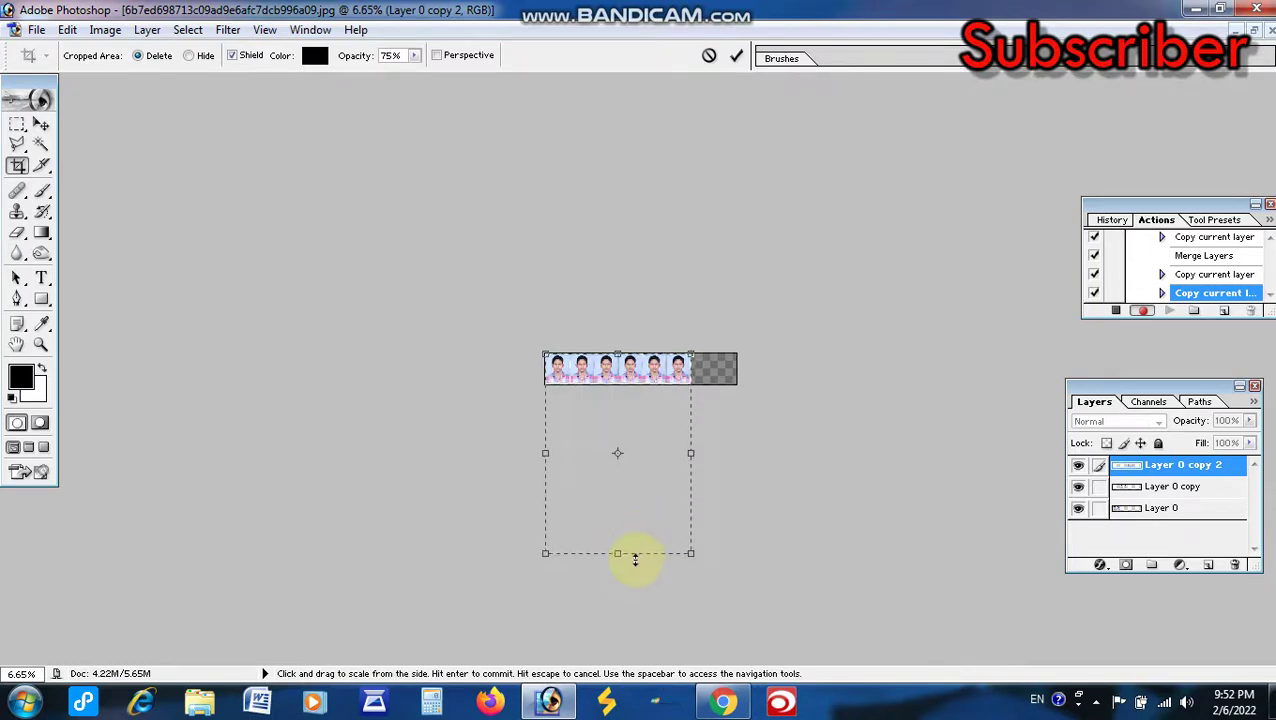
key(Return)
Merge all visible photo layers into one with Shift+Ctrl+E
key(ctrl+0)
key(ctrl+plus)
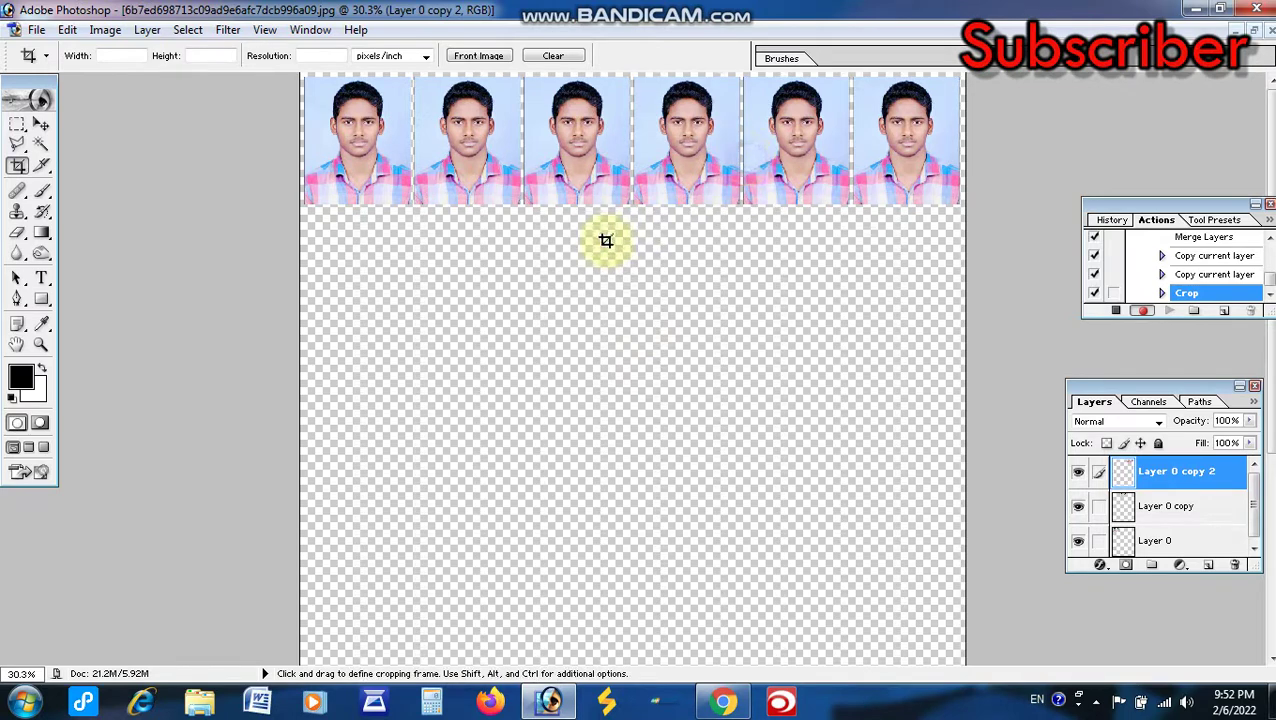
key(ctrl+shift+e)
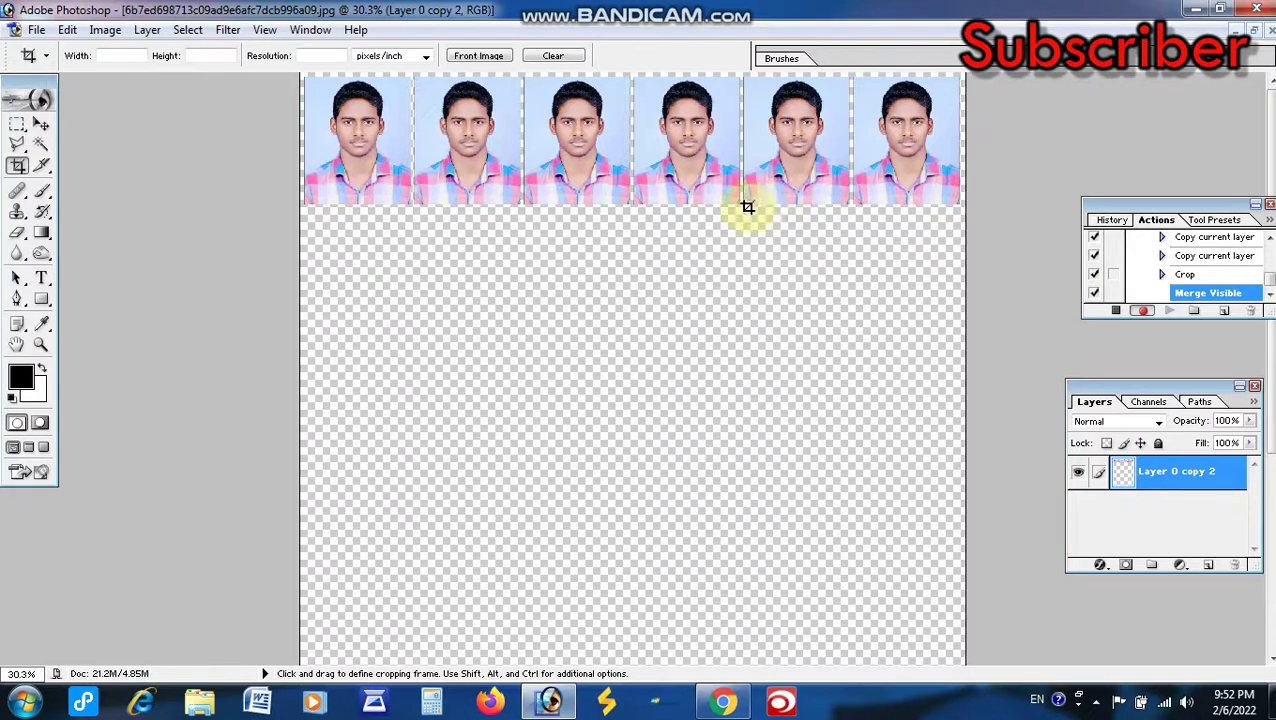
Copy the photo row beneath the first and merge the two rows
click(41, 124)
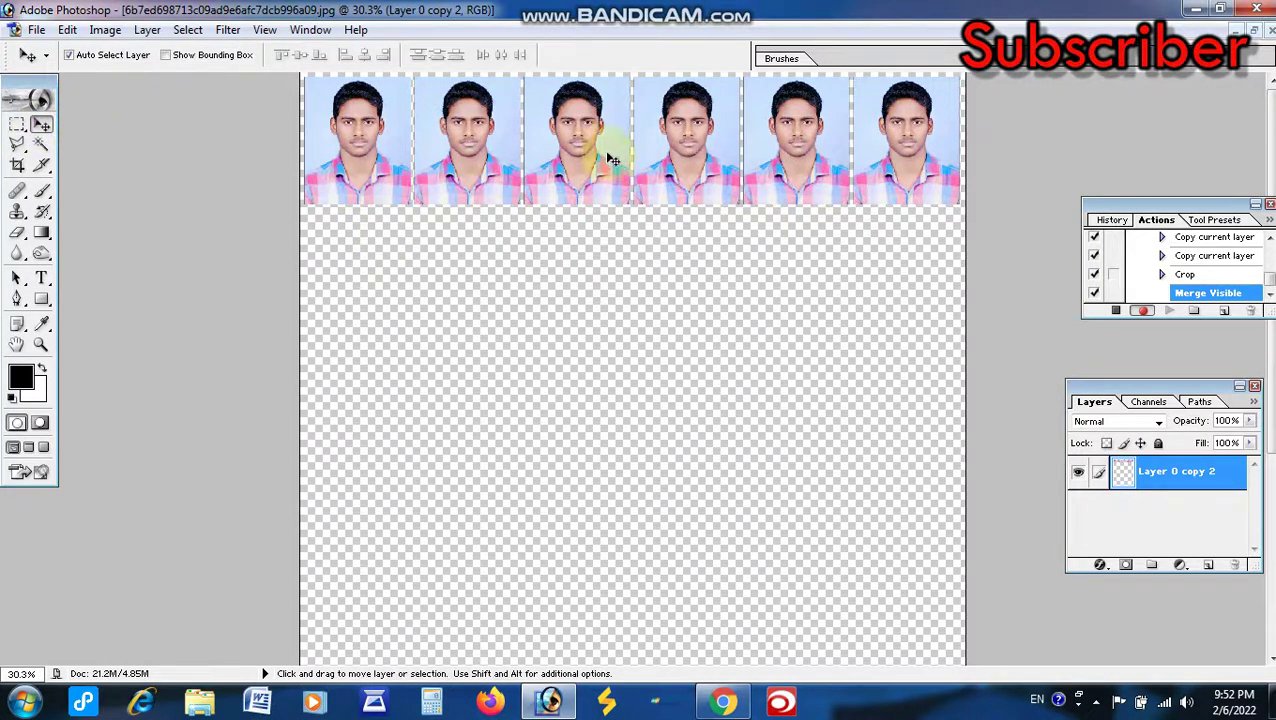
key(alt)
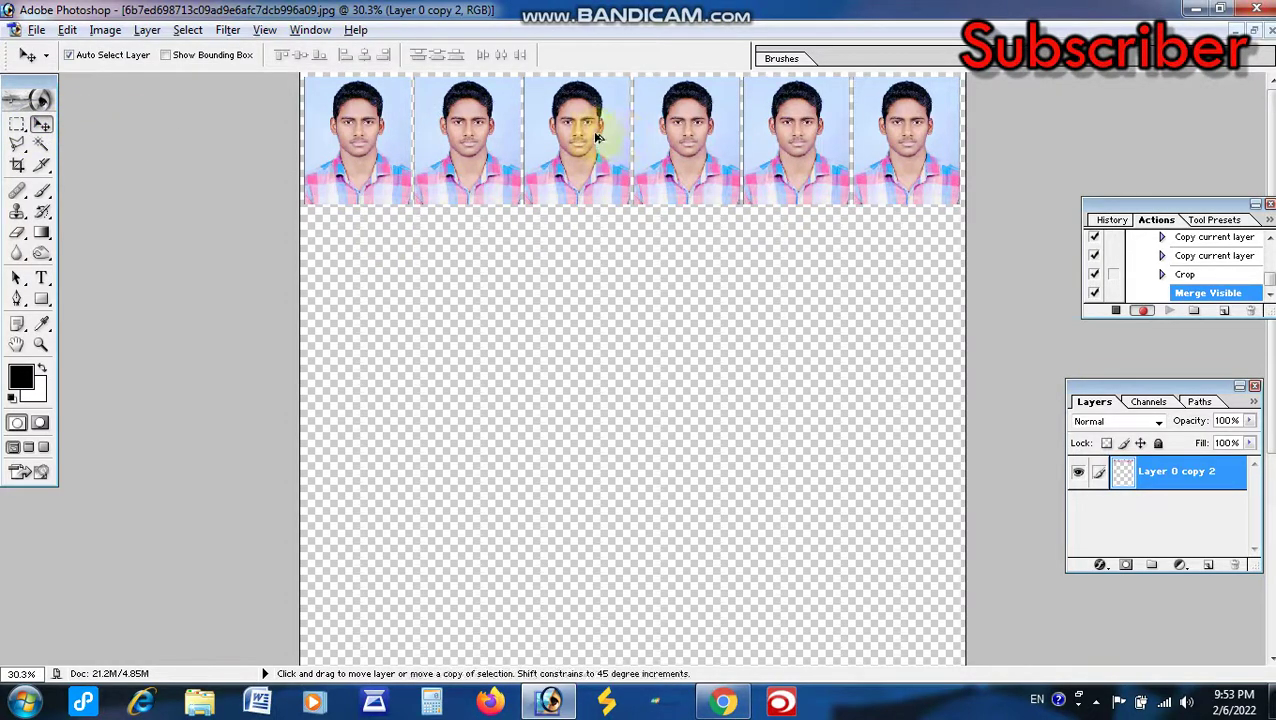
drag(603, 117, 593, 250)
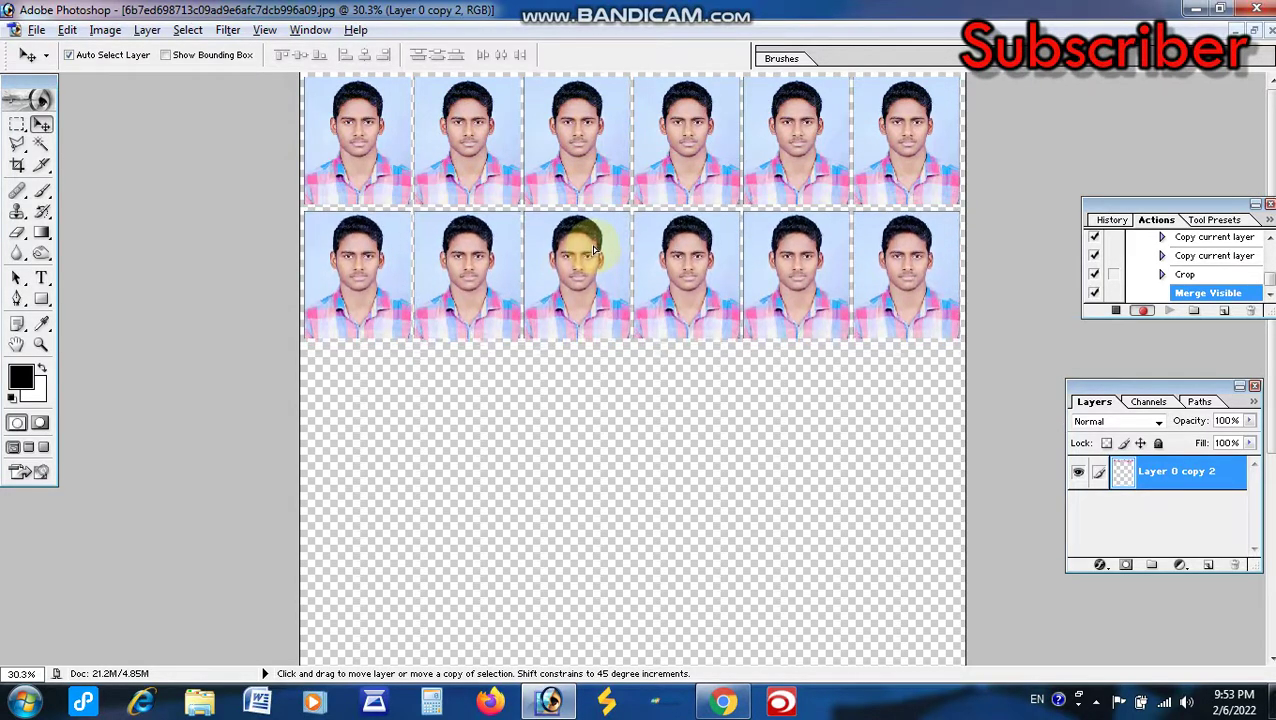
drag(593, 250, 598, 250)
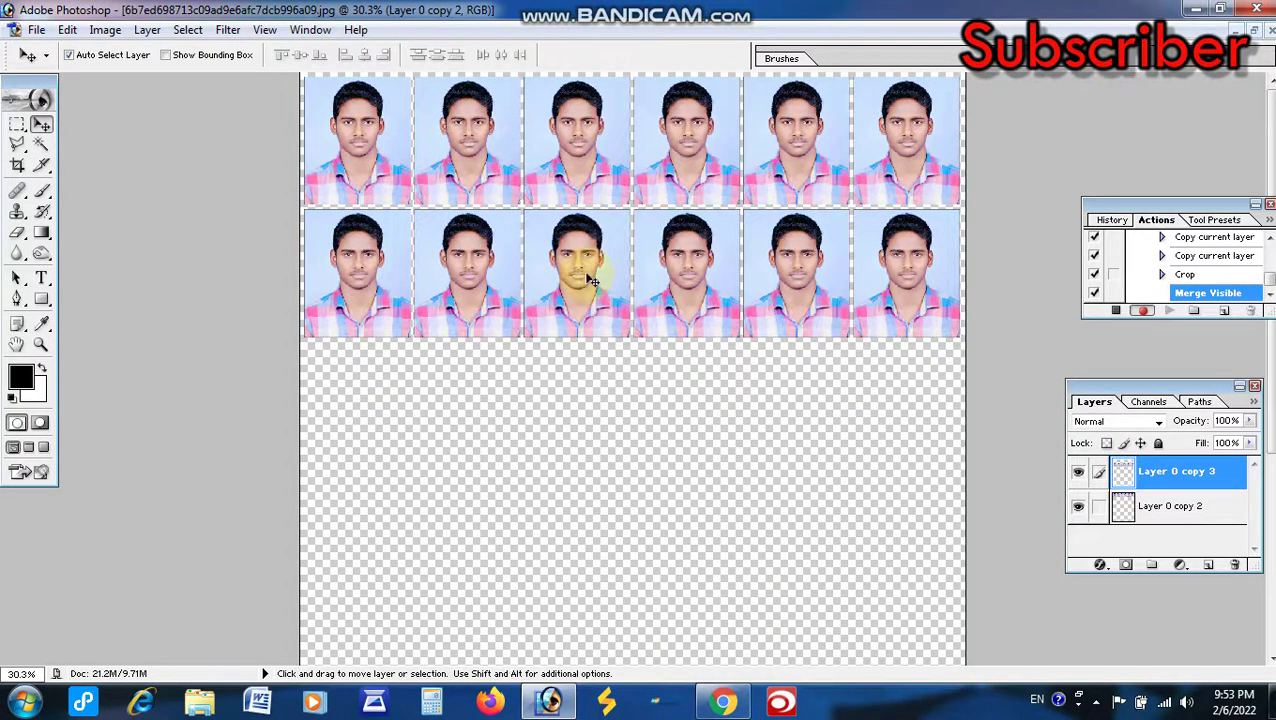
key(alt)
scroll(587, 279, down, 2)
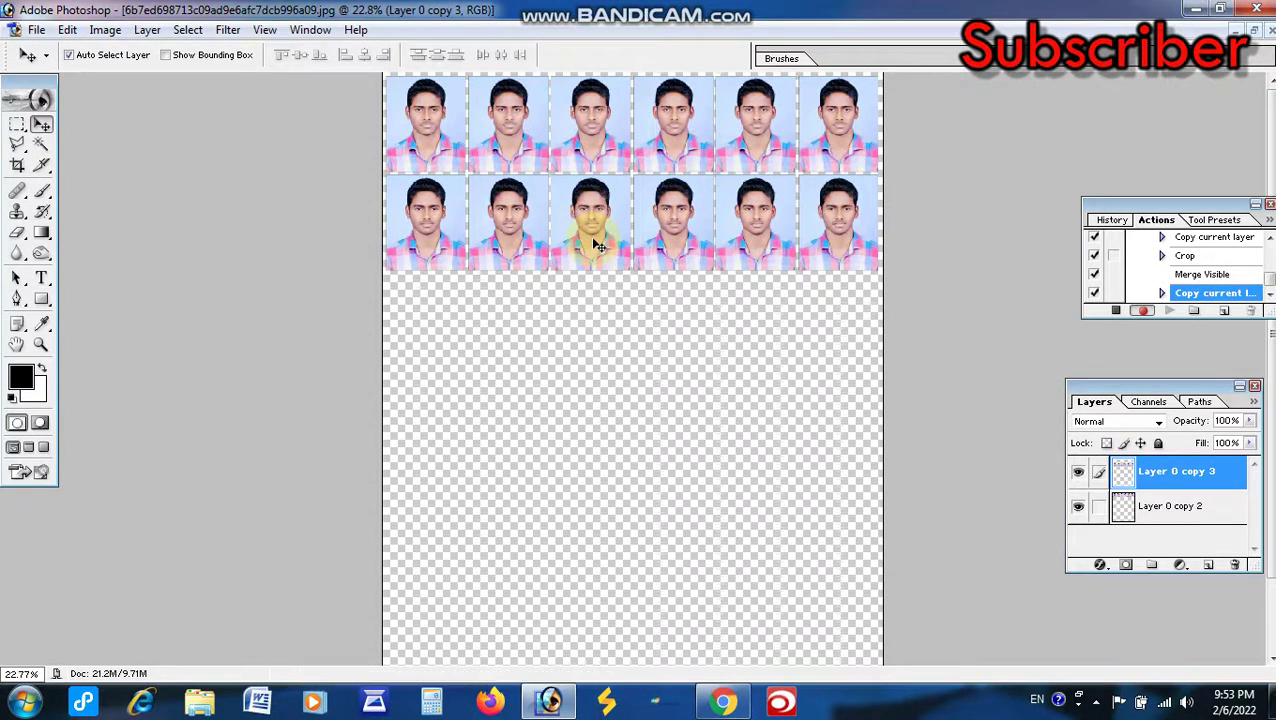
key(ctrl+e)
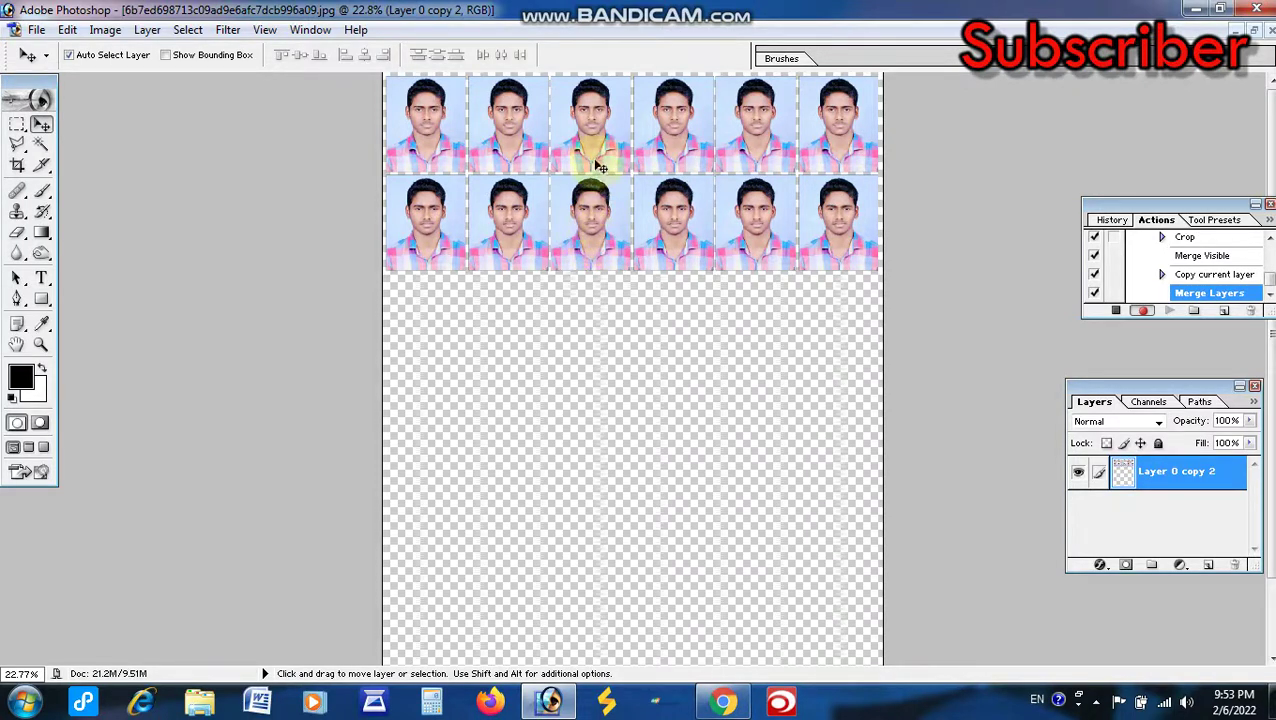
Copy the rows downward twice to reach six rows of 36 photos
key(alt)
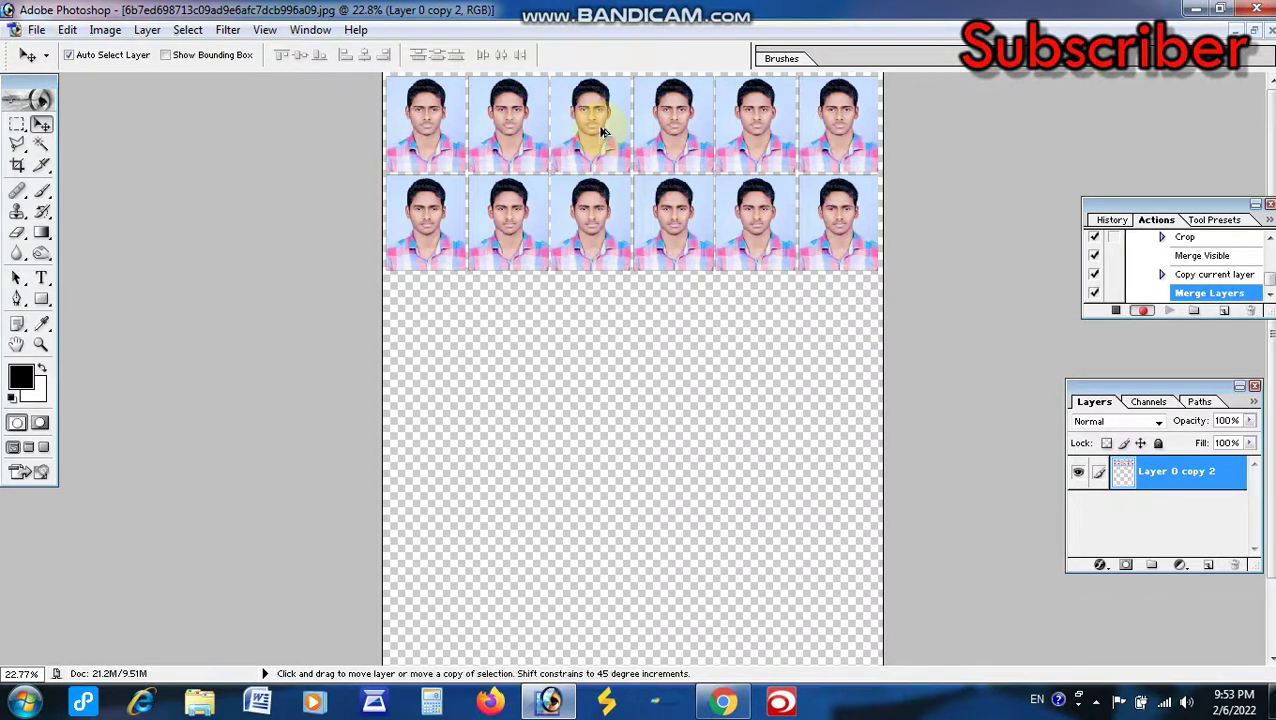
drag(603, 130, 595, 330)
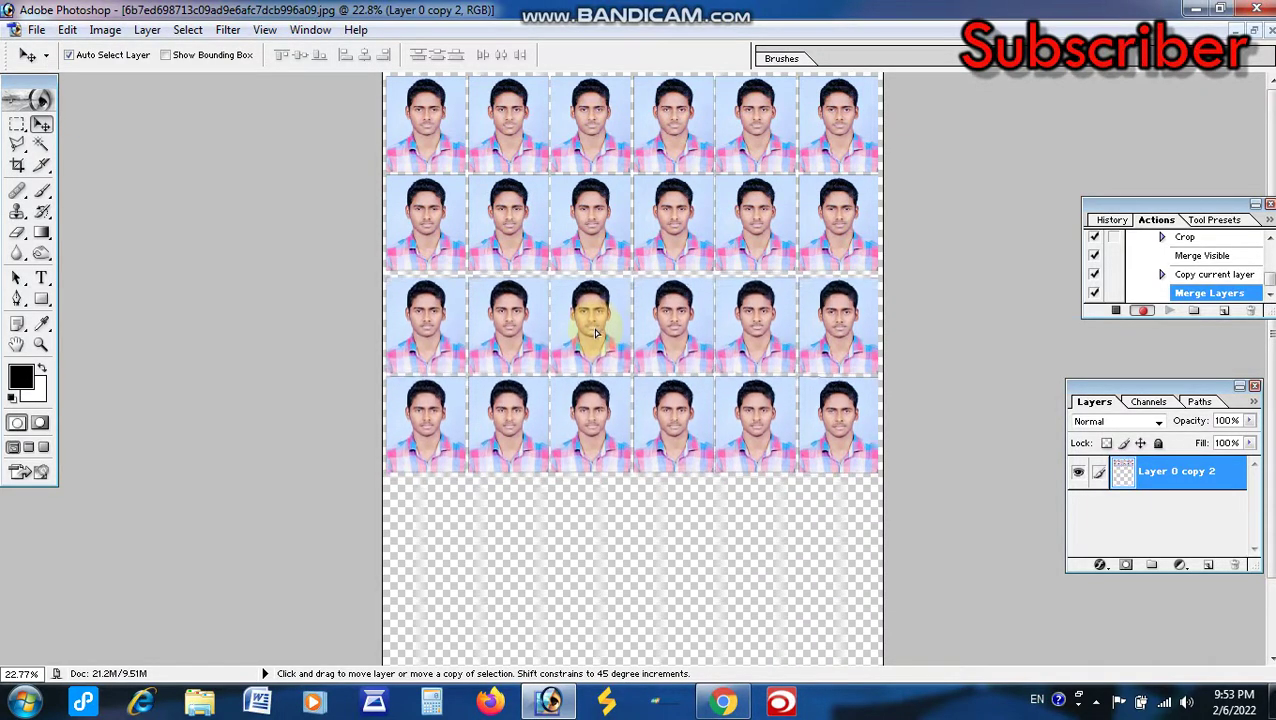
alt+click(595, 331)
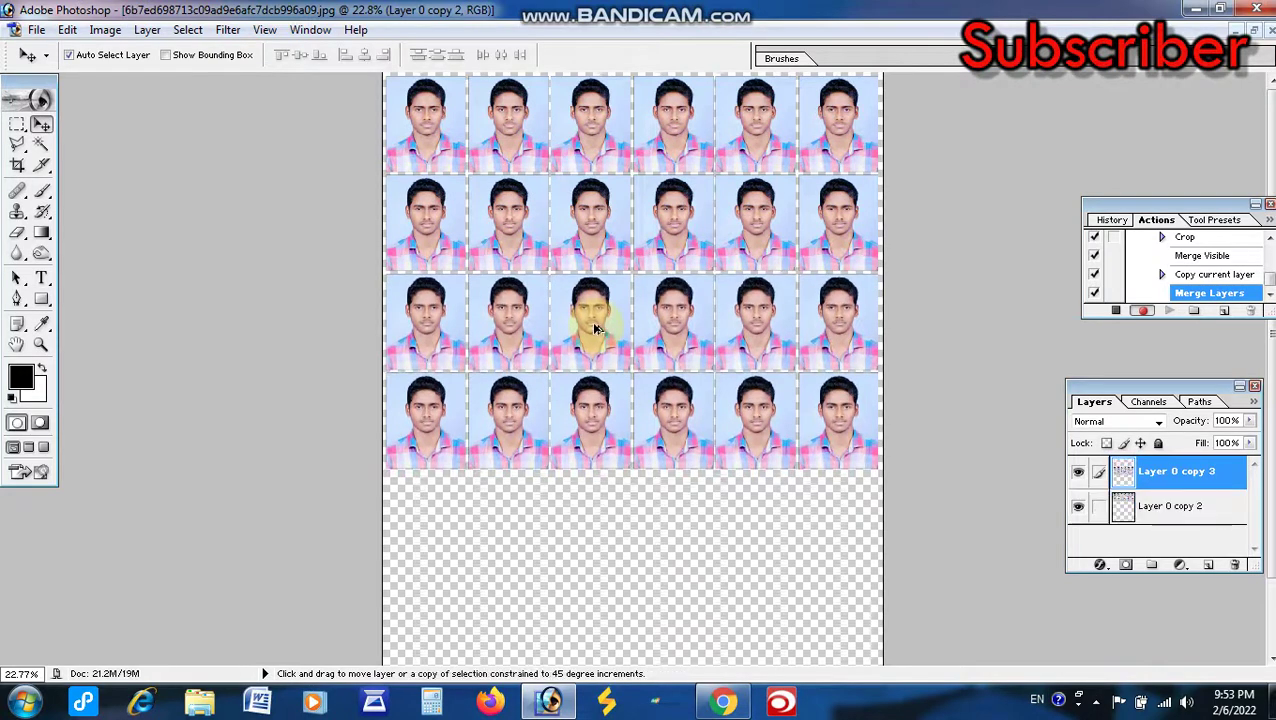
scroll(576, 318, down, 1)
drag(598, 295, 604, 464)
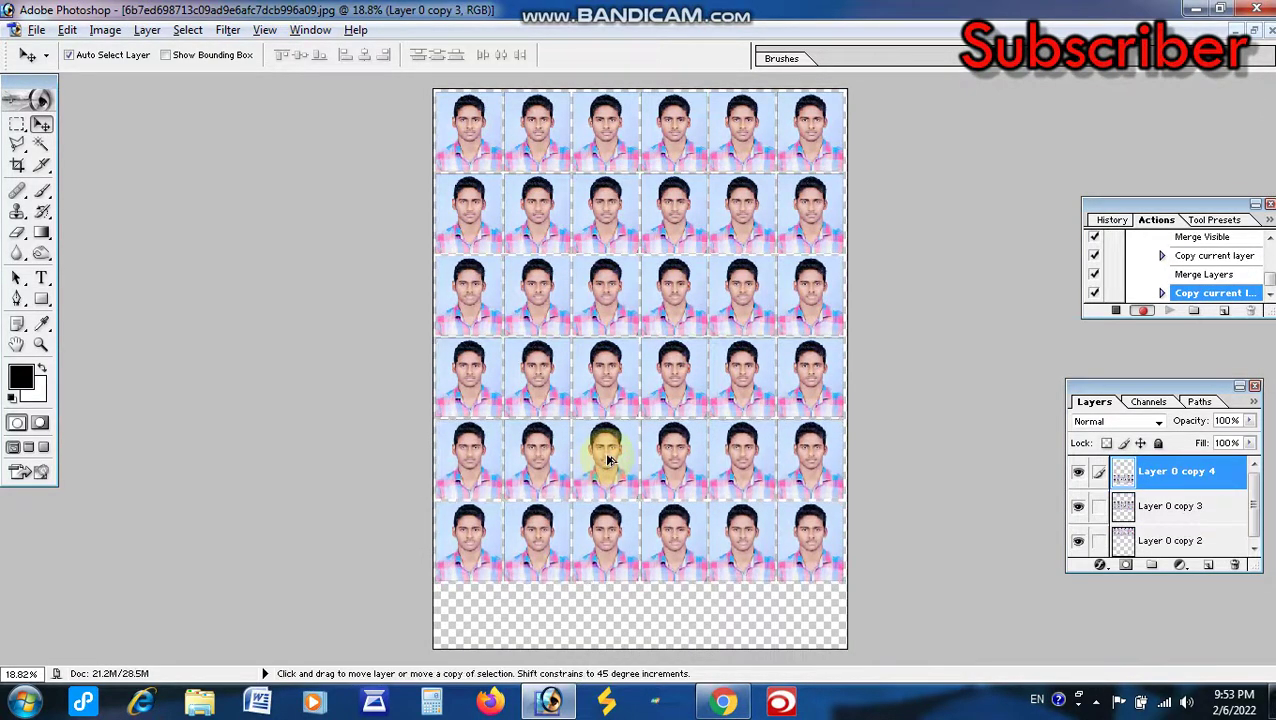
scroll(613, 450, down, 1)
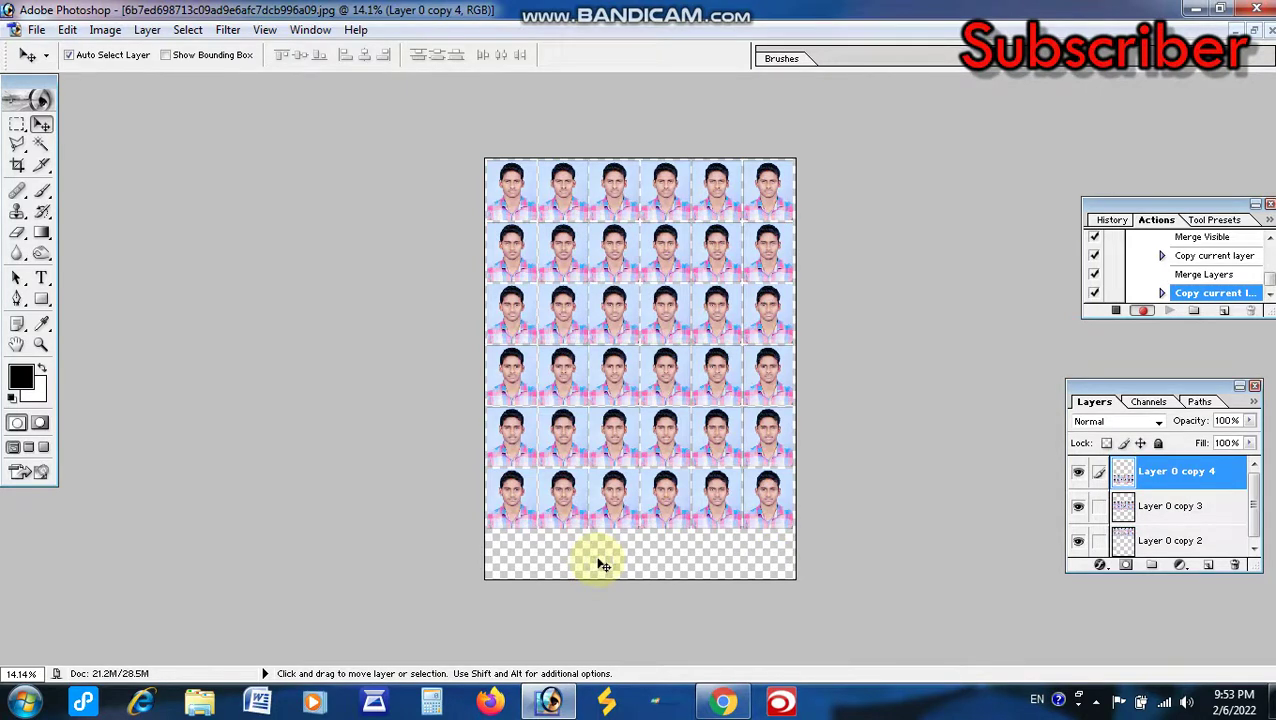
Crop the canvas tightly around the six photo rows, removing the empty transparent strip at the bottom
key(c)
mouse_move(456, 134)
mouse_down()
mouse_move(854, 478)
mouse_move(853, 527)
mouse_up()
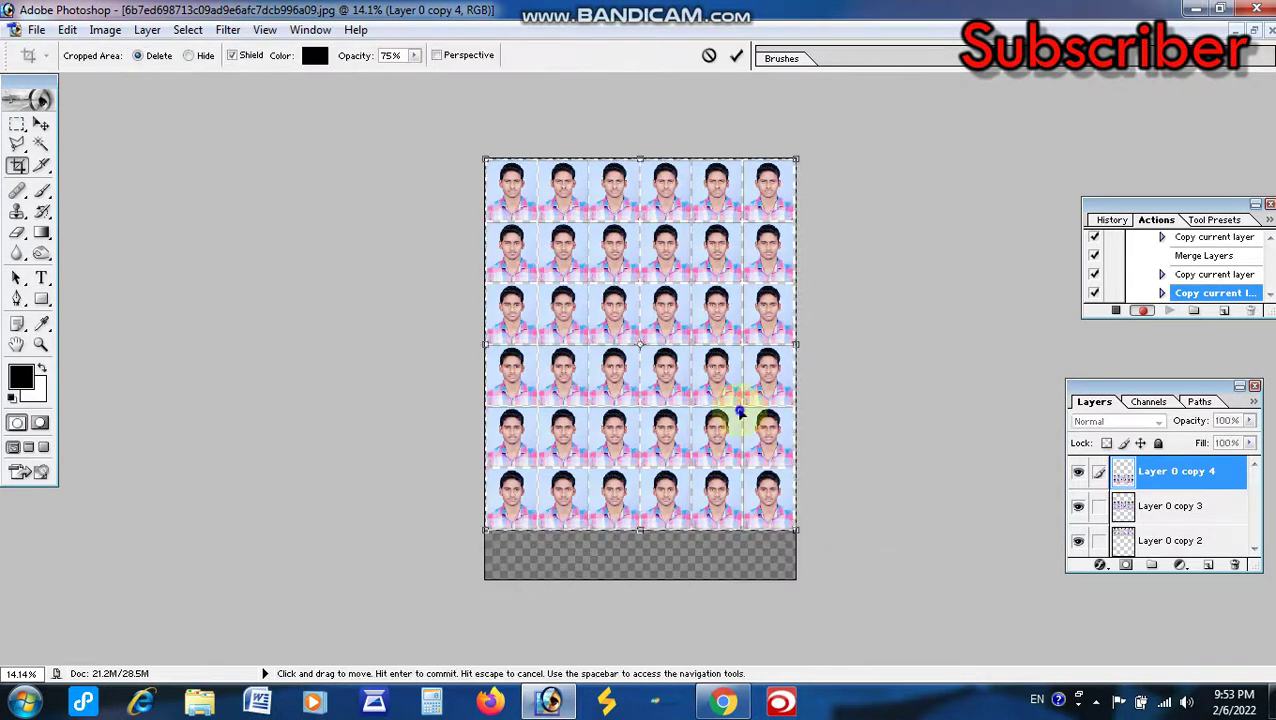
key(Return)
scroll(729, 413, up, 1)
scroll(661, 362, up, 1)
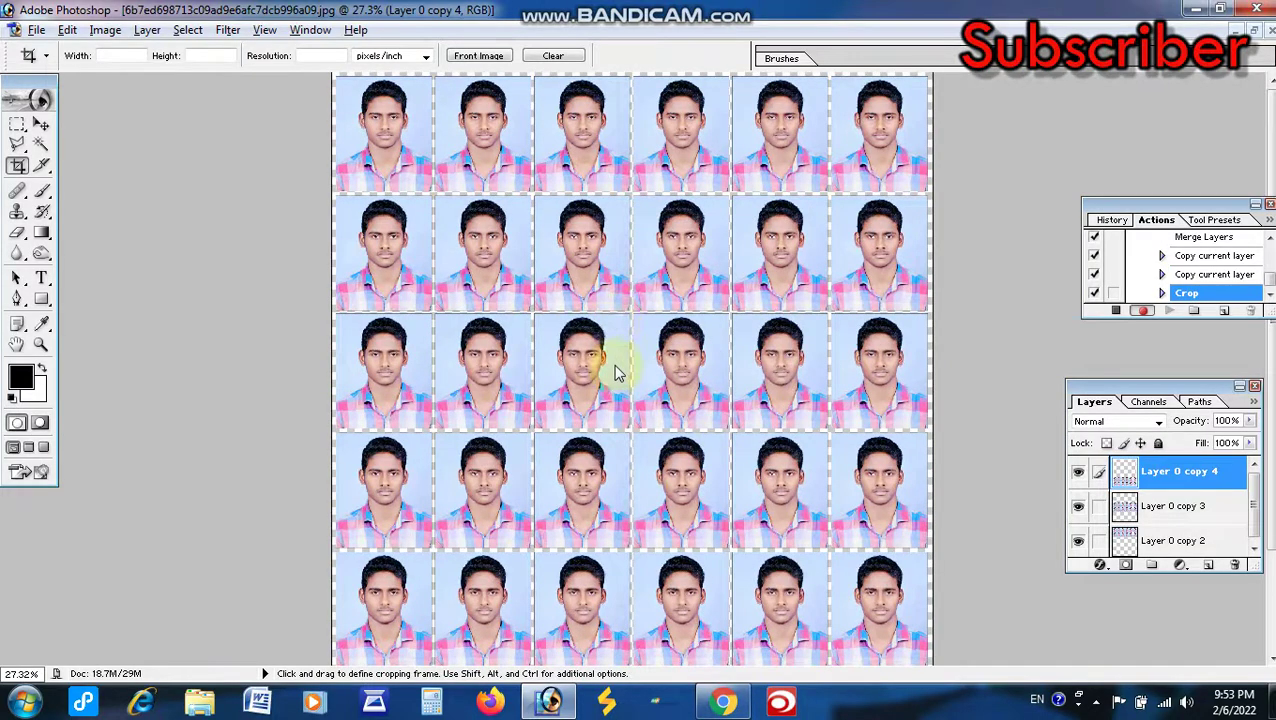
scroll(757, 314, down, 1)
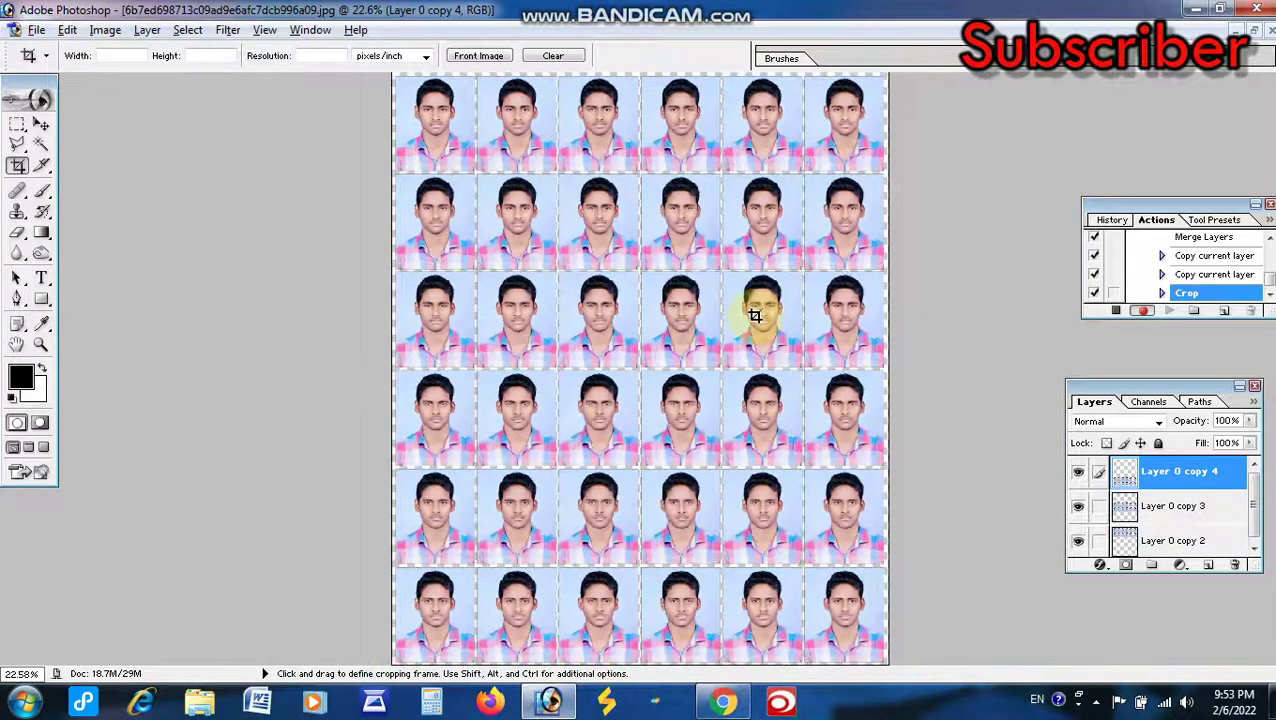
scroll(748, 318, down, 1)
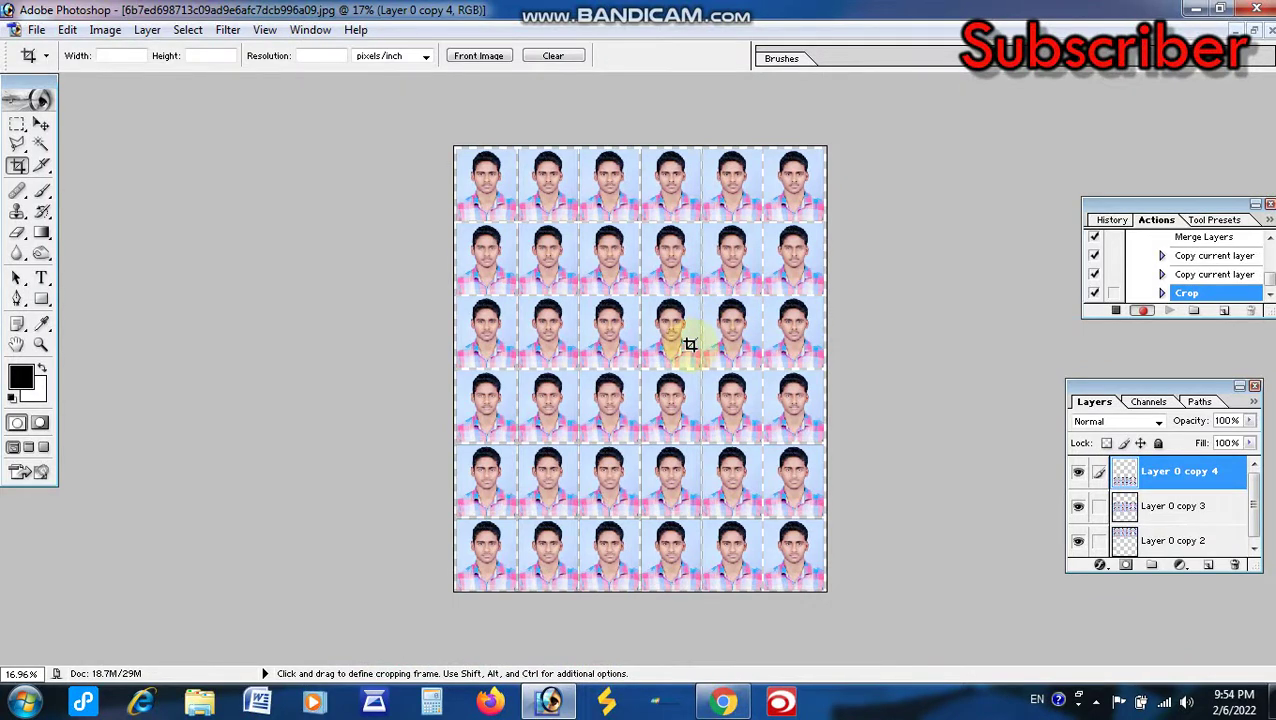
In Print Settings, turn off Center Image and set Top to 0, then proceed to printer selection
key(ctrl+p)
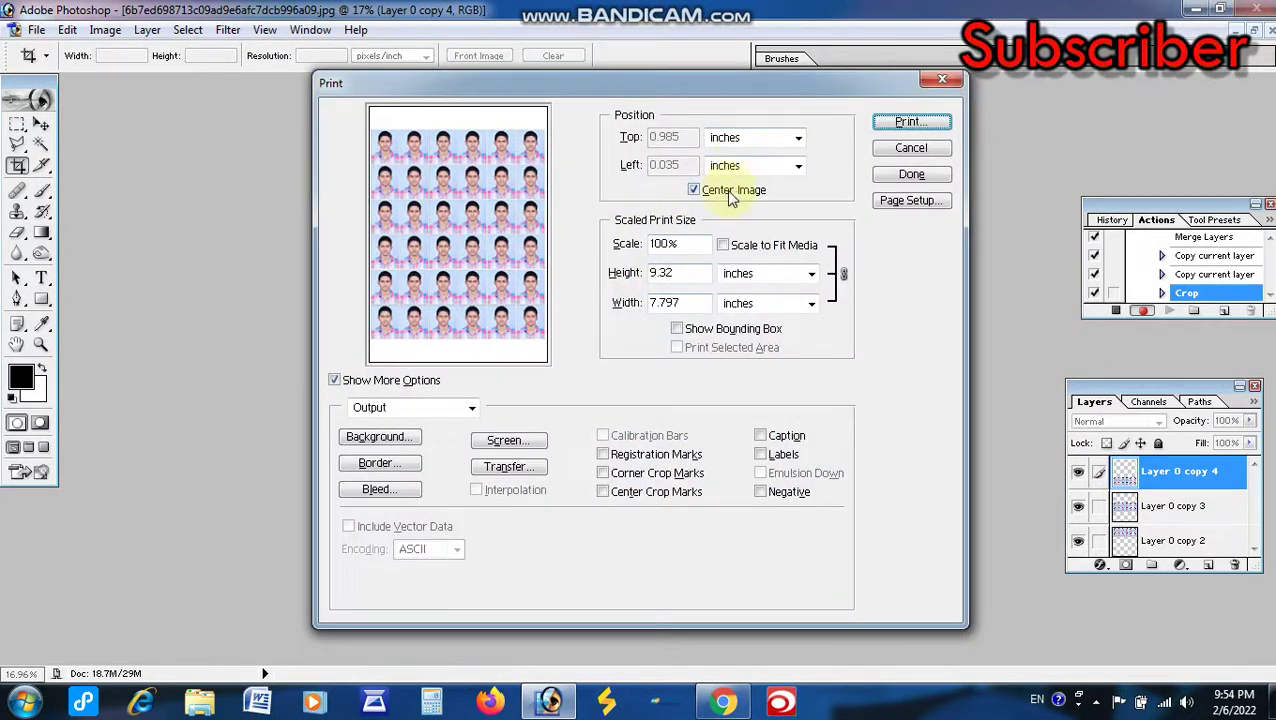
click(723, 245)
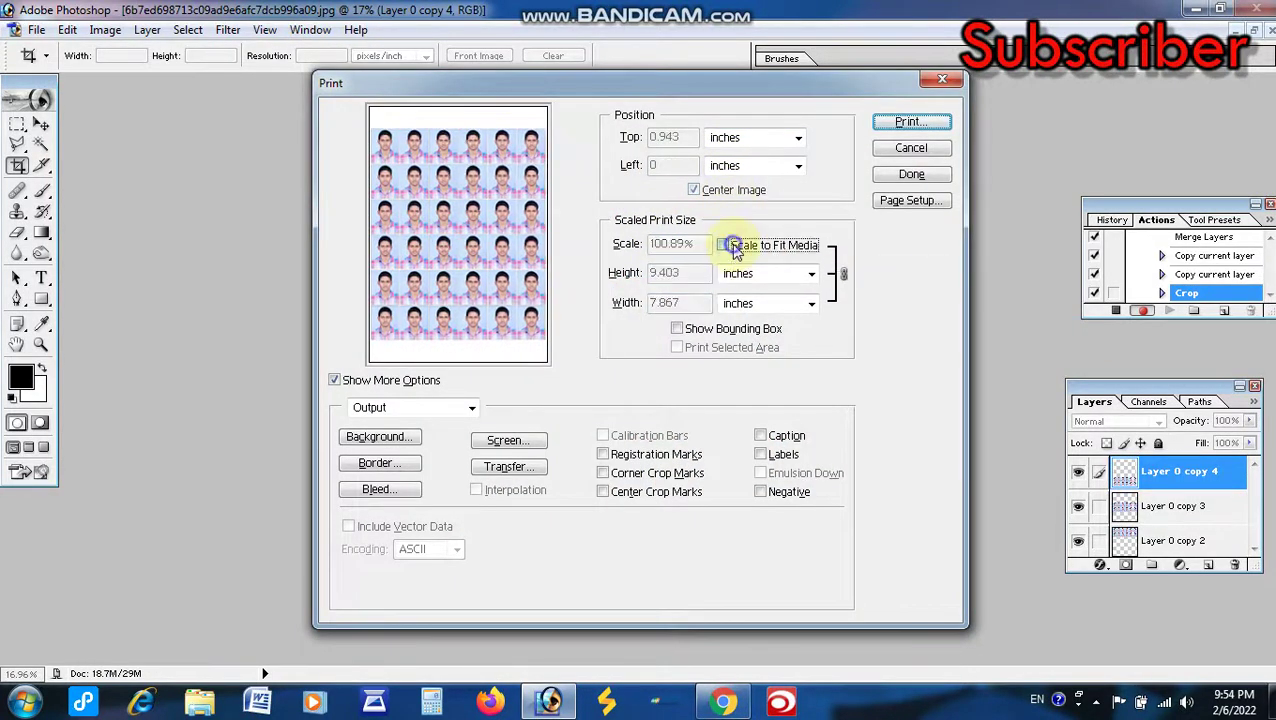
click(715, 190)
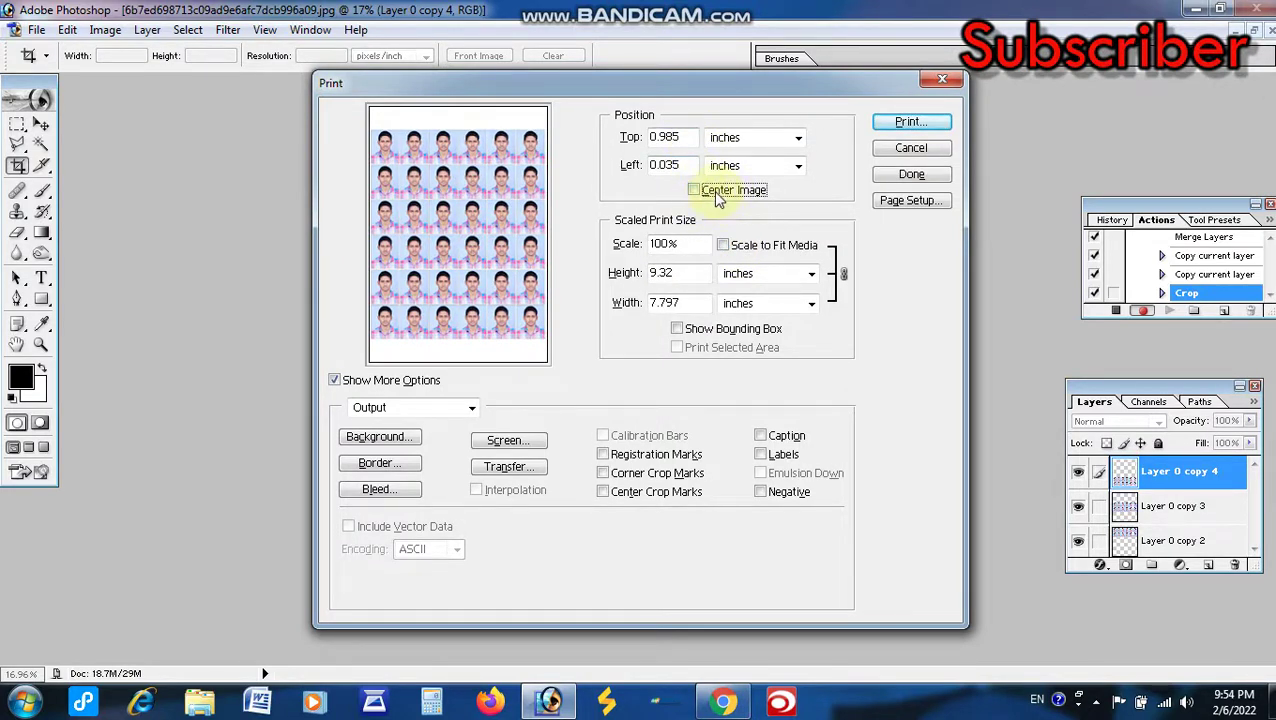
double_click(680, 137)
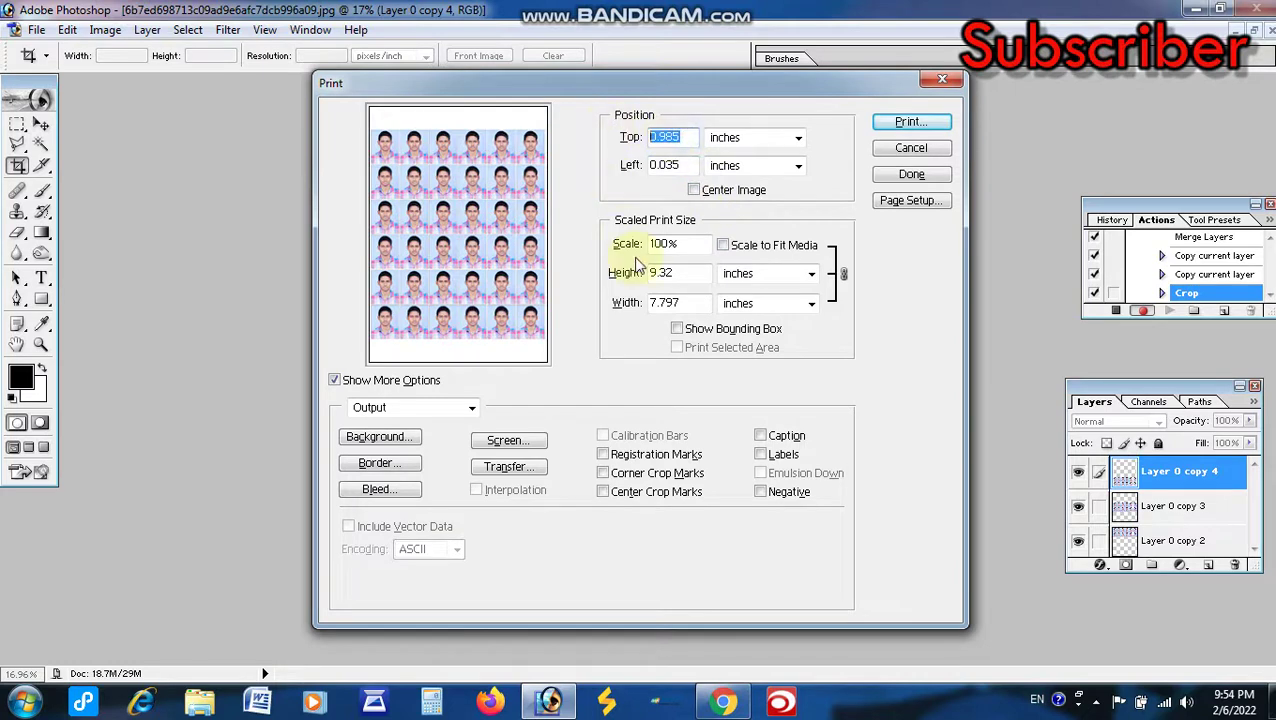
text(0)
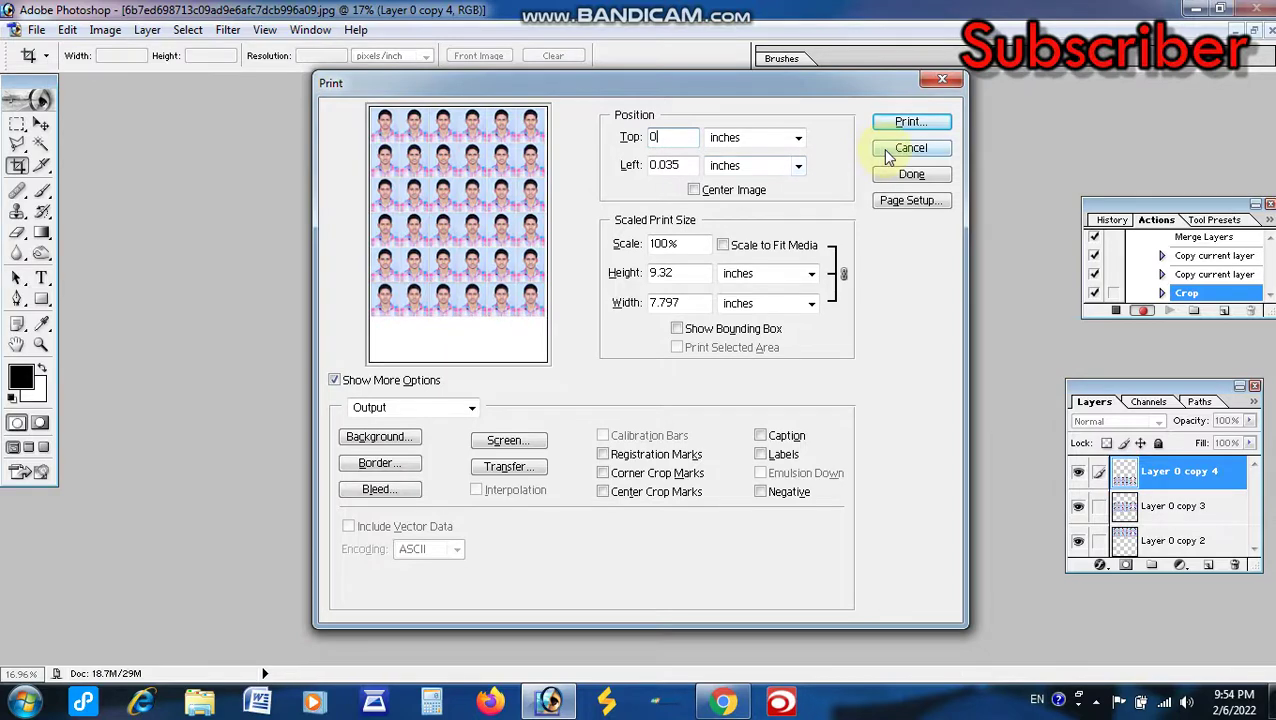
click(912, 122)
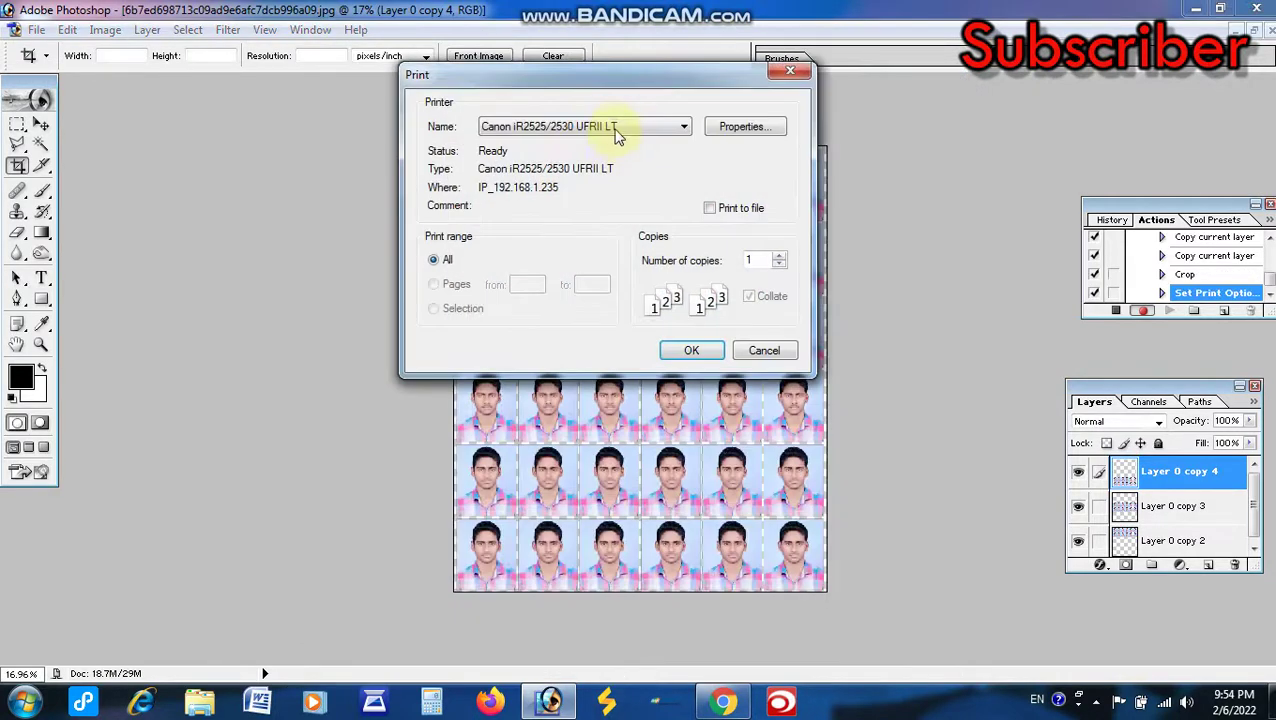
Select the EPSON L3110 Series printer with Photo Paper Glossy paper type and High print quality
click(620, 127)
click(620, 158)
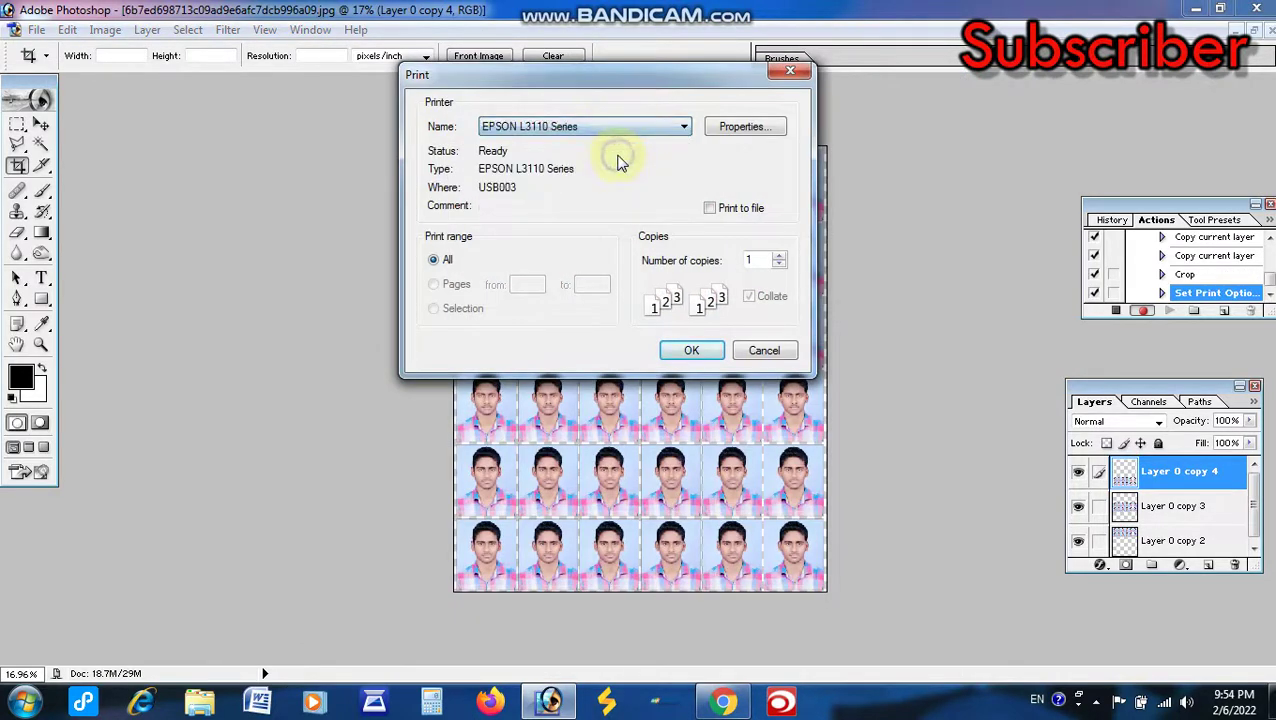
click(727, 132)
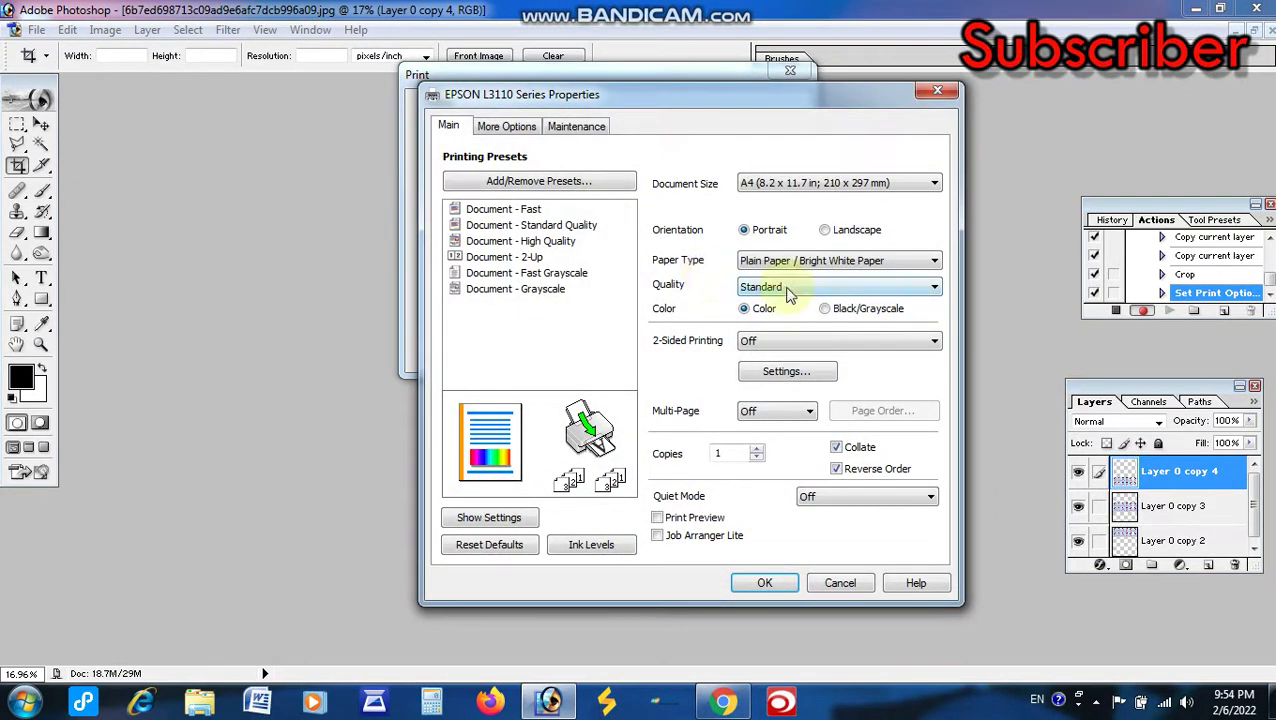
click(790, 288)
click(782, 344)
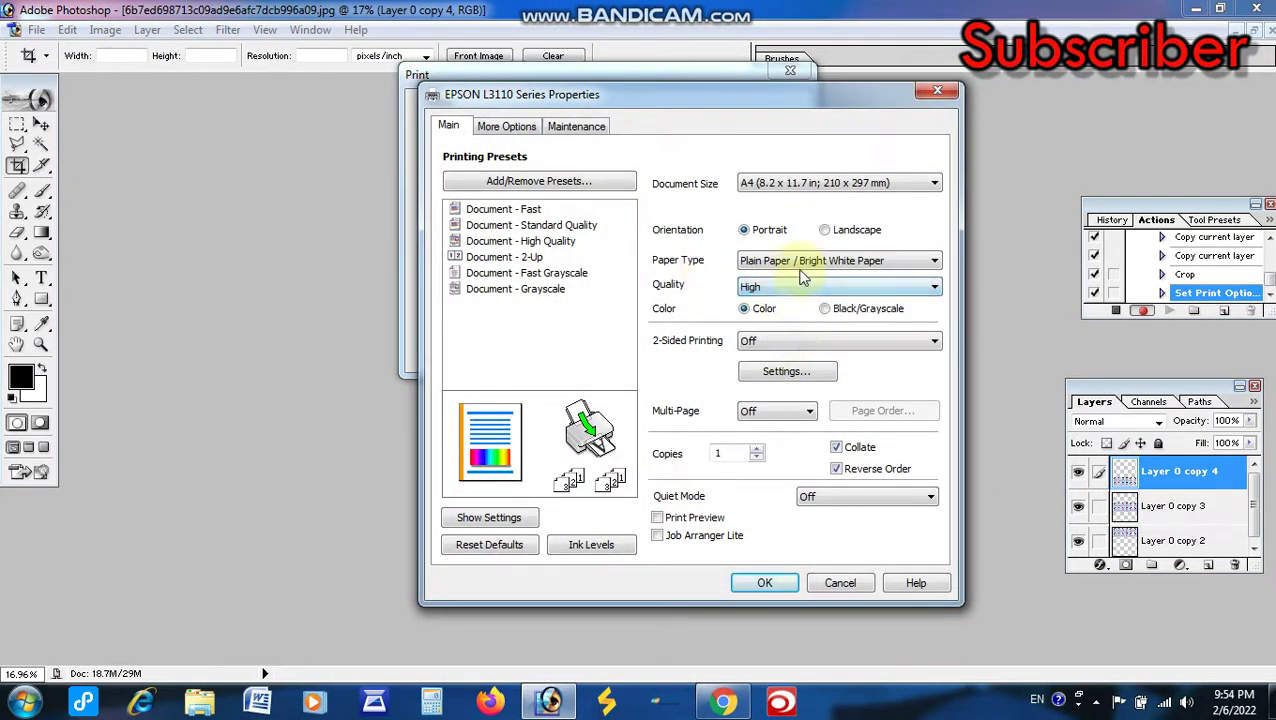
click(801, 262)
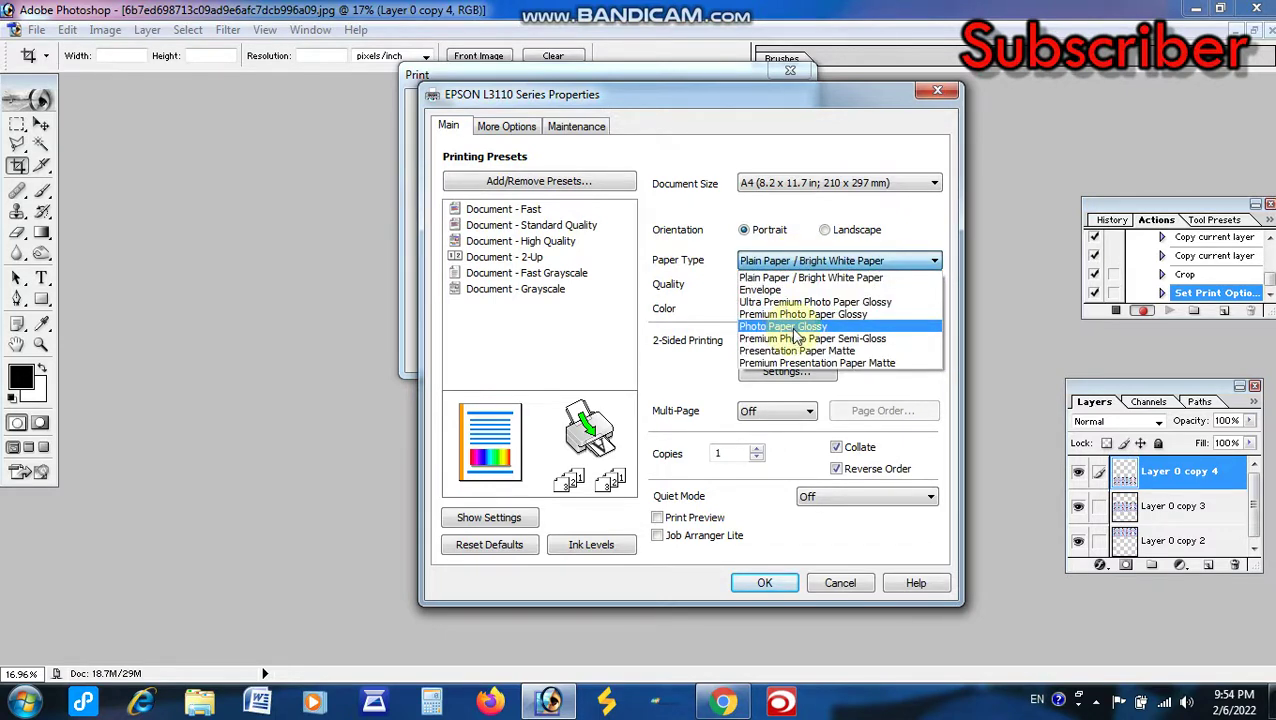
click(797, 330)
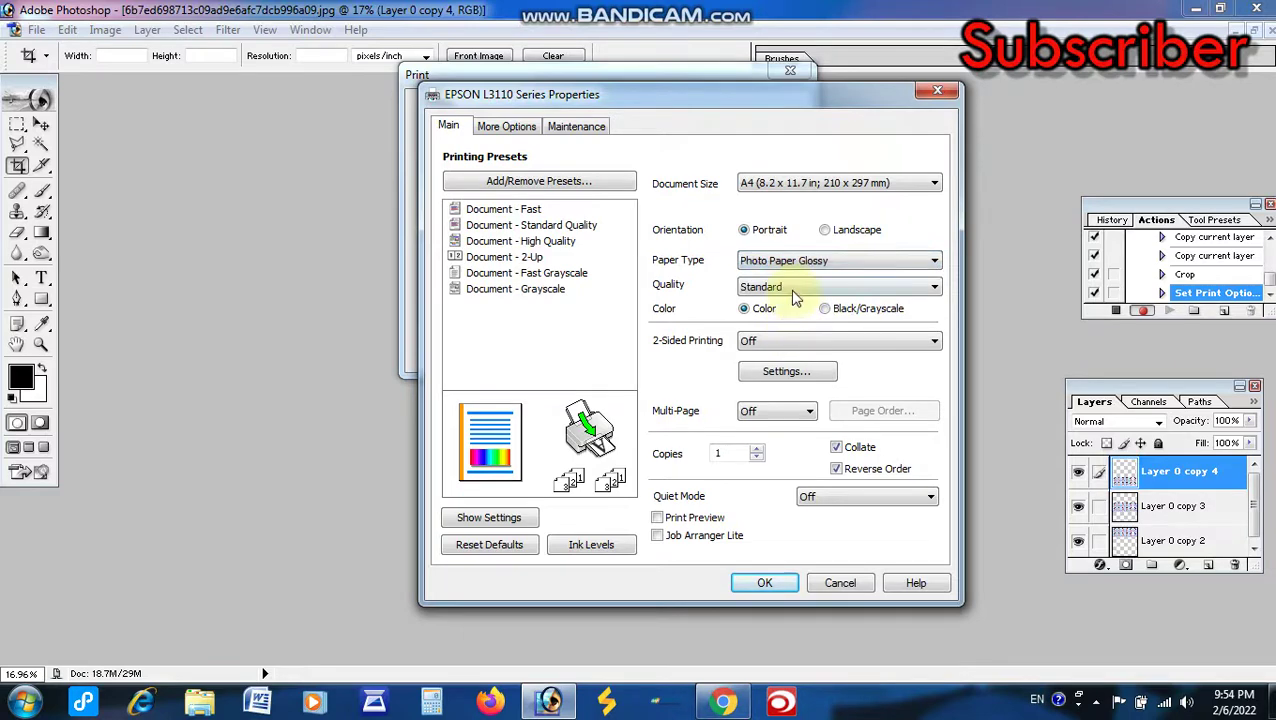
click(800, 287)
click(795, 332)
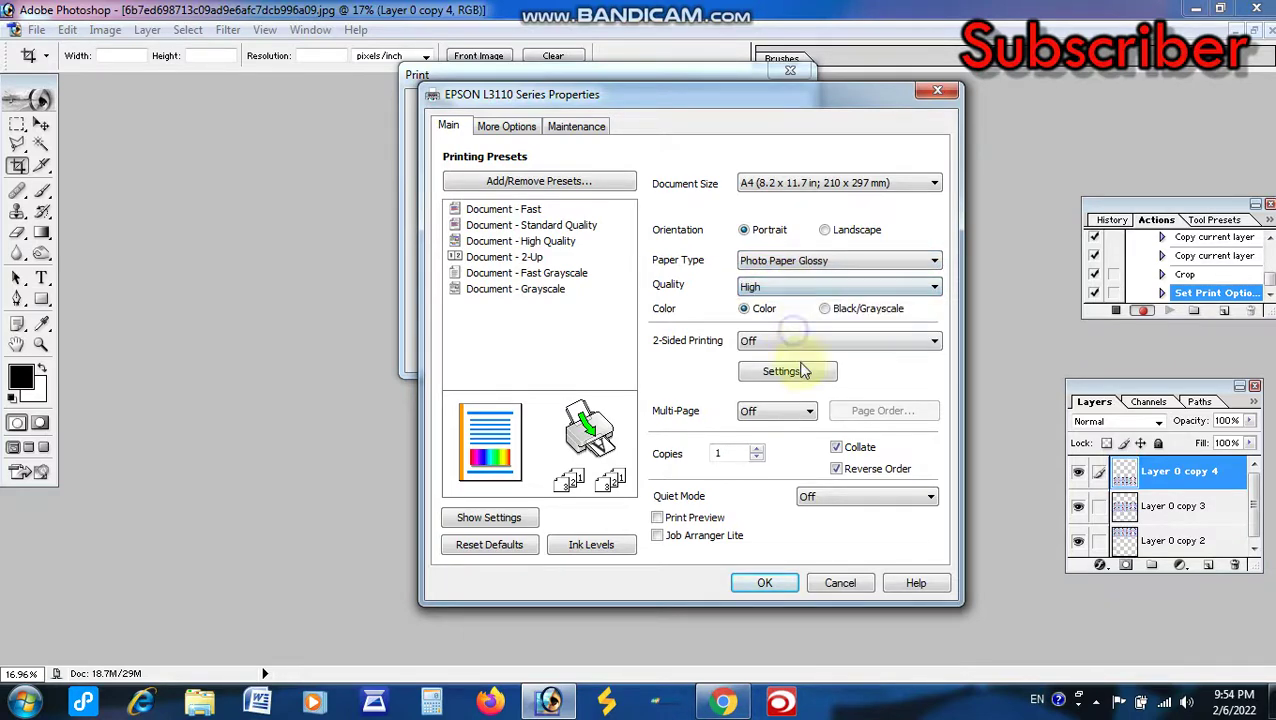
click(790, 585)
Print the sheet, stop recording the 36 Photo action, and close the sheet document
click(690, 350)
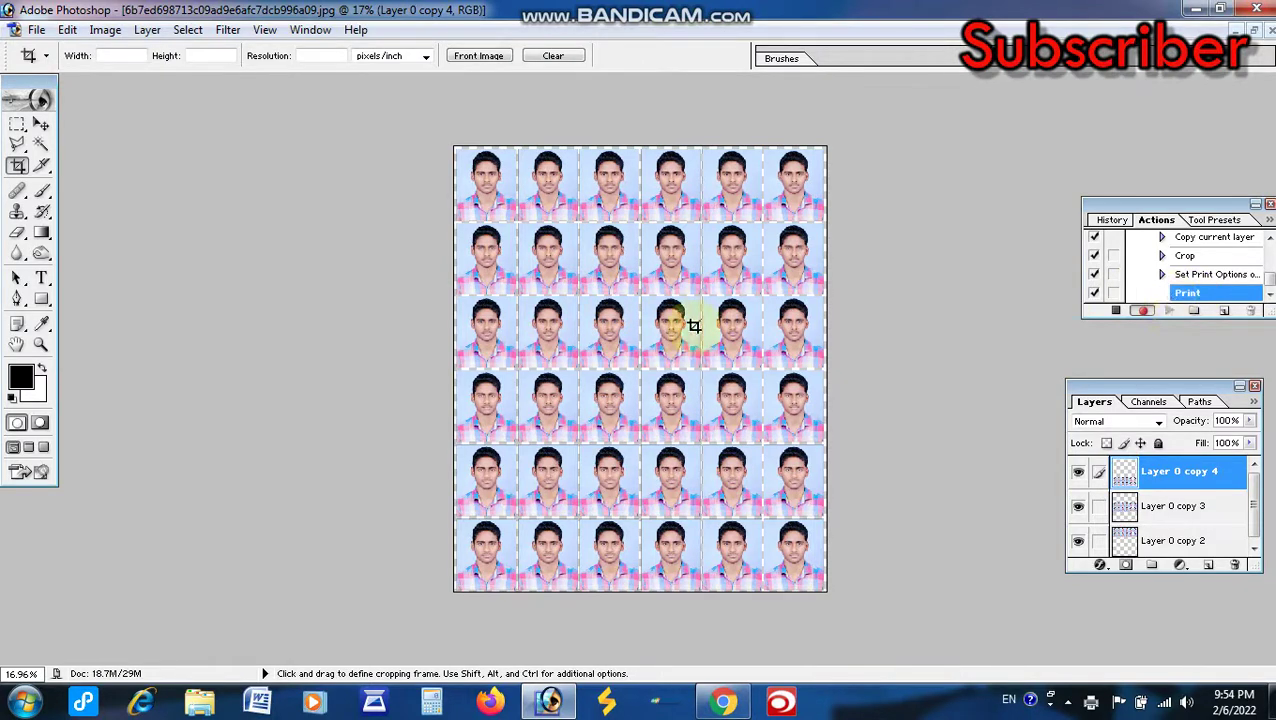
click(1117, 312)
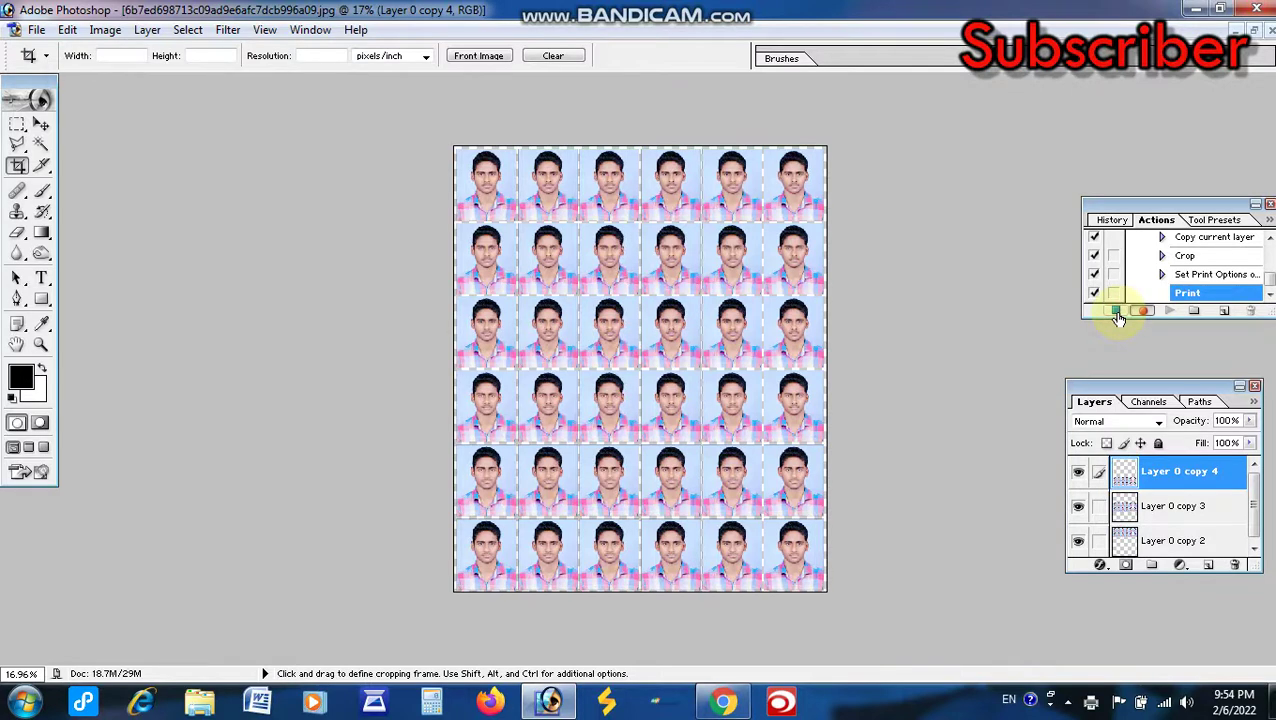
click(1117, 312)
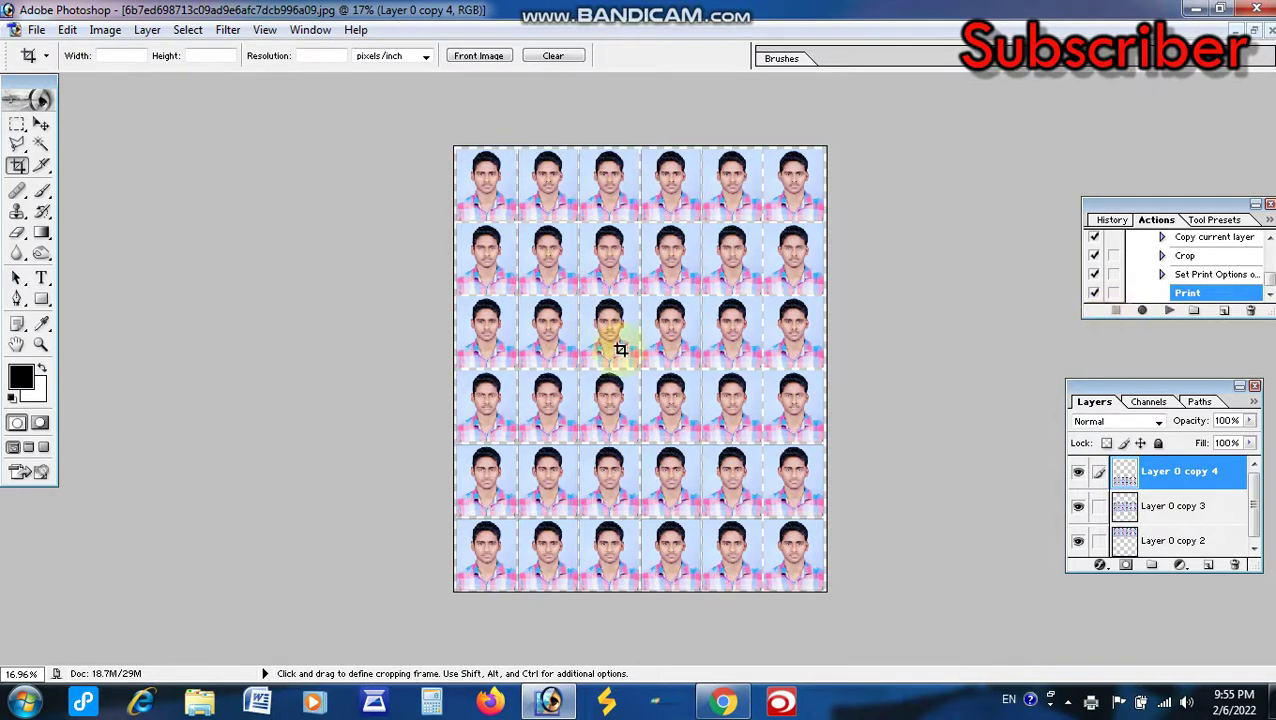
key(ctrl+w)
Discard the old sheet, open the checked-shirt portrait JPEG maximized, and play 36 Photo with F2
click(654, 276)
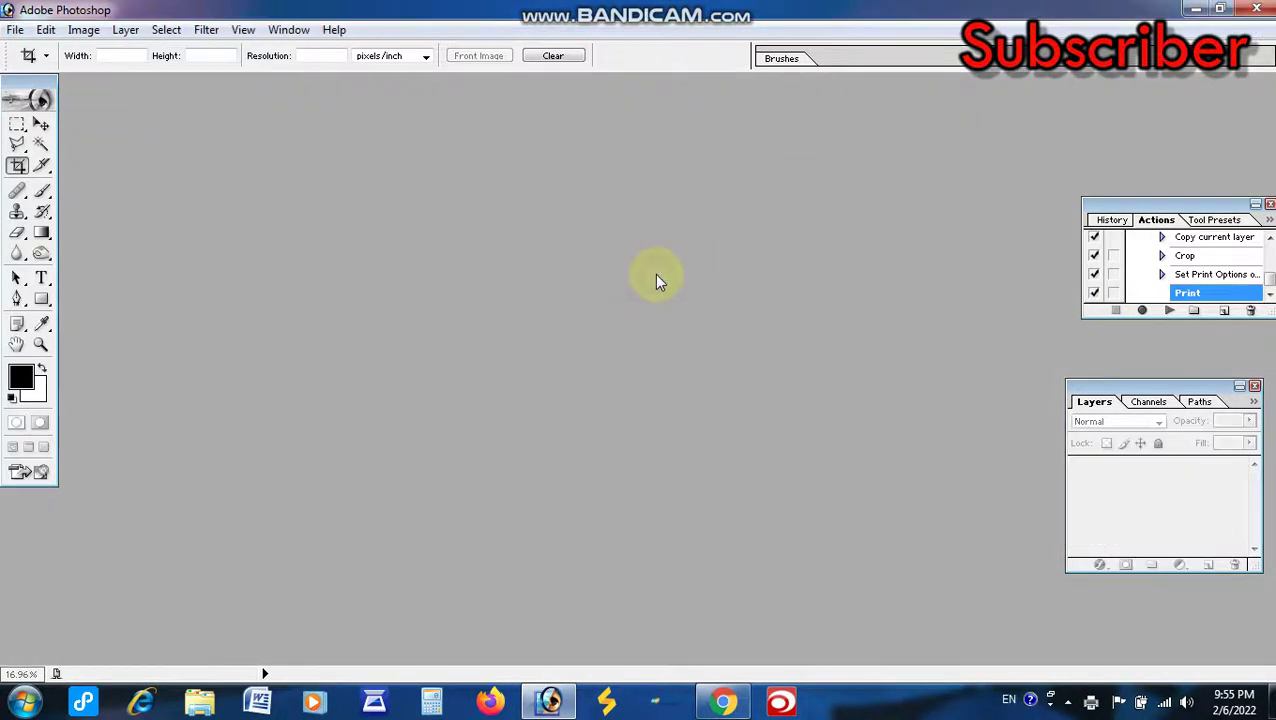
double_click(645, 355)
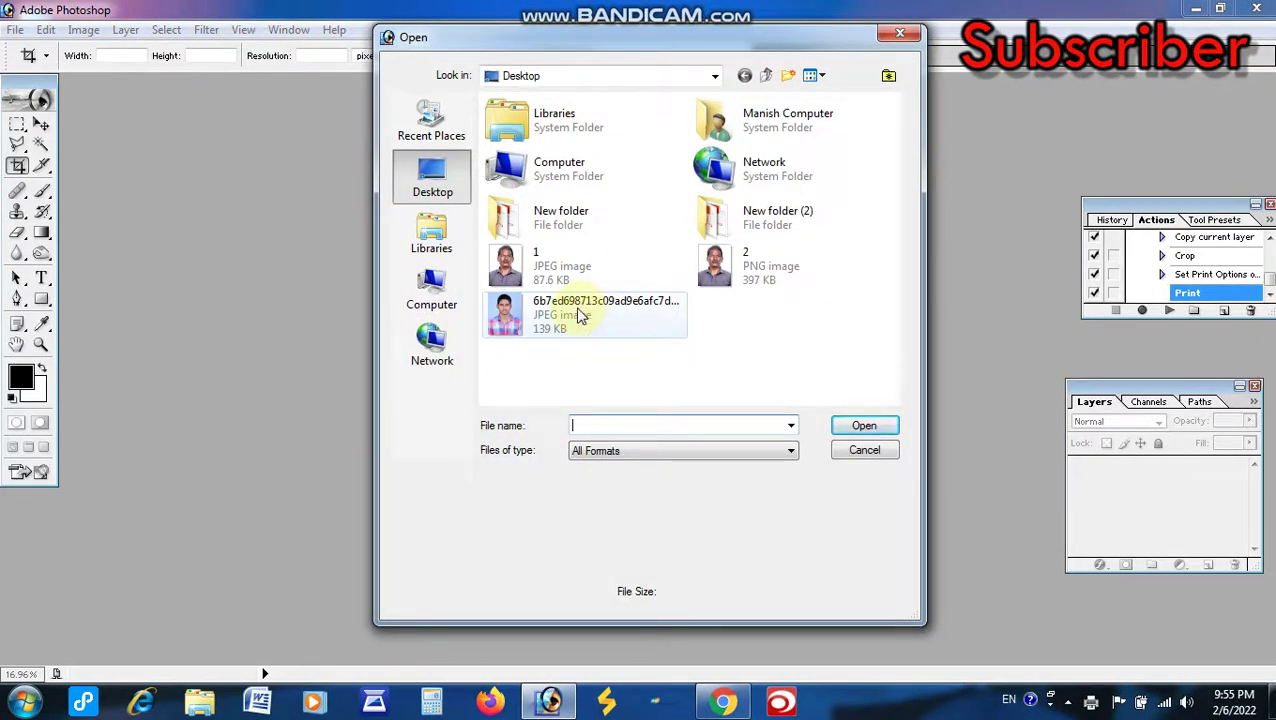
double_click(575, 308)
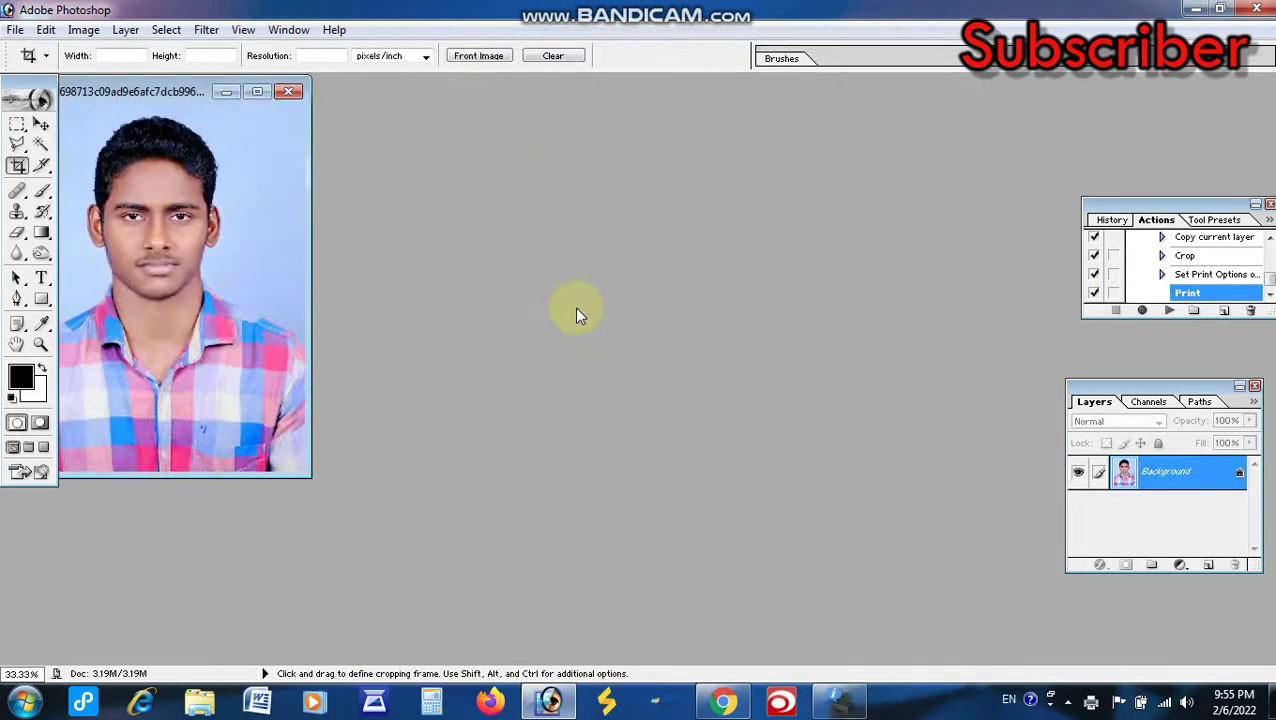
click(257, 91)
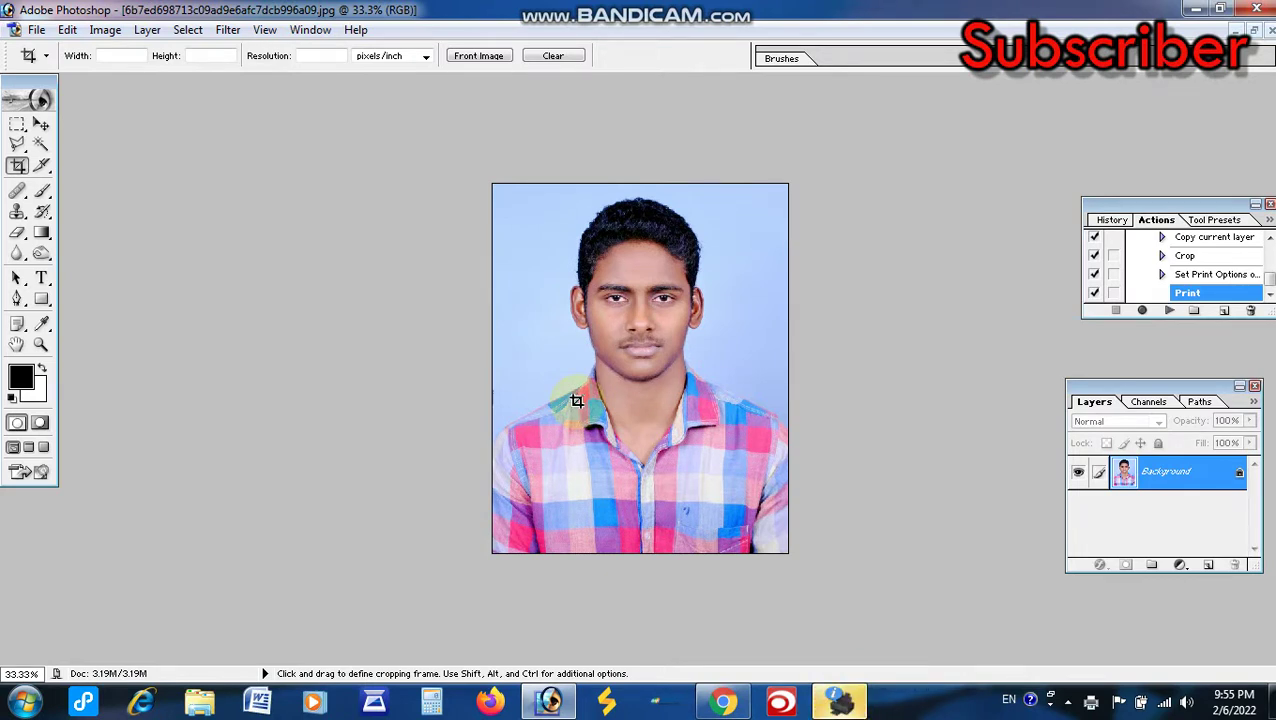
key(F2)
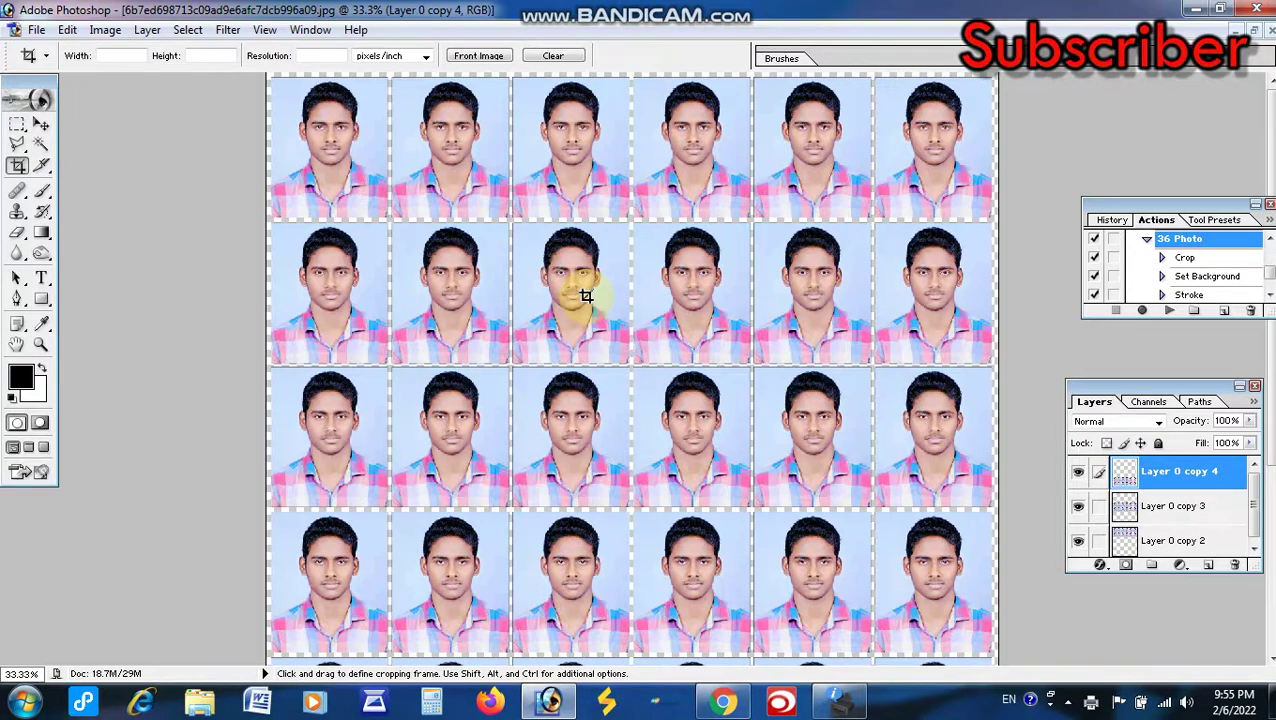
Remove the Print step from the 36 Photo action's step list, then close the tiled sheet
scroll(660, 395, down, 2)
scroll(657, 390, down, 1)
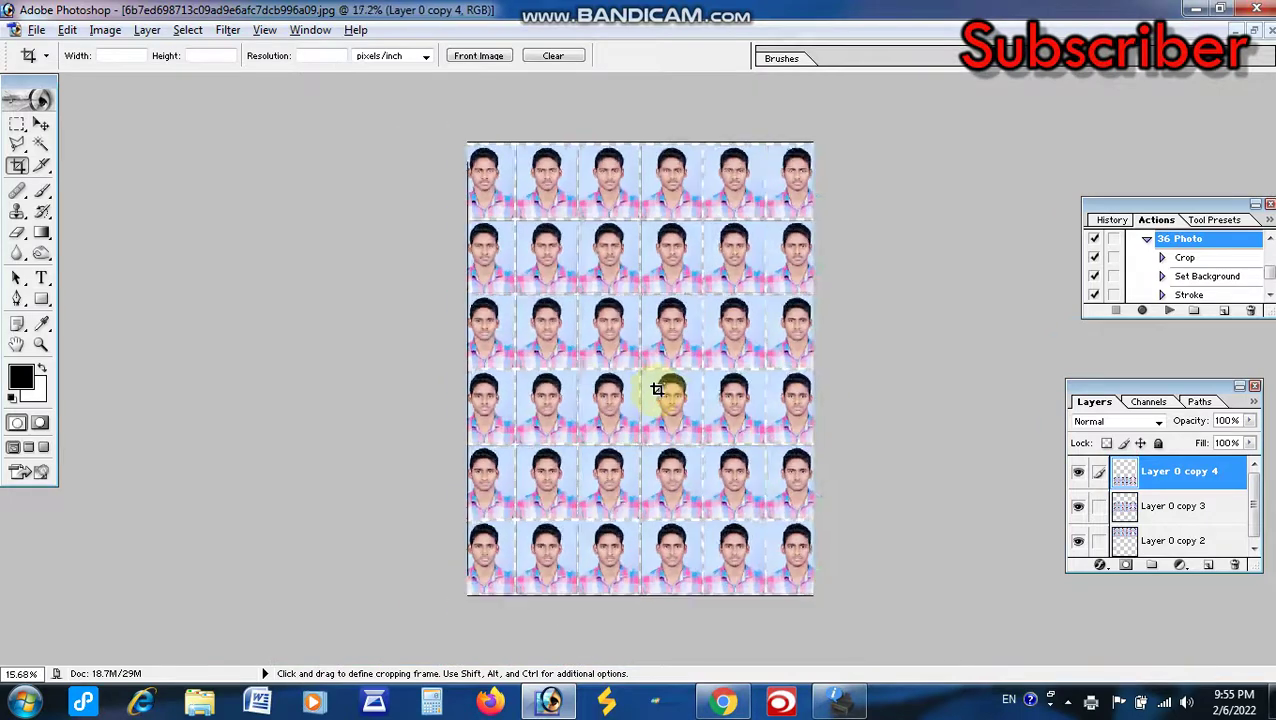
scroll(675, 395, up, 1)
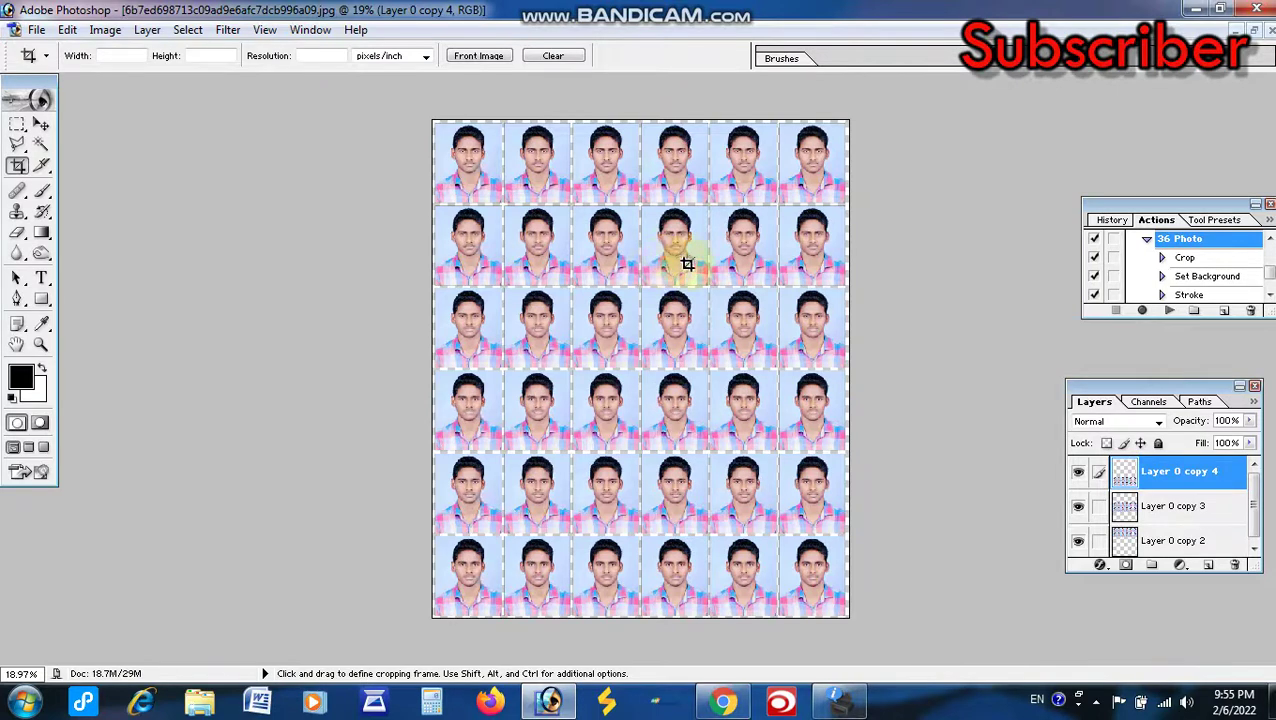
click(1268, 294)
click(1268, 294)
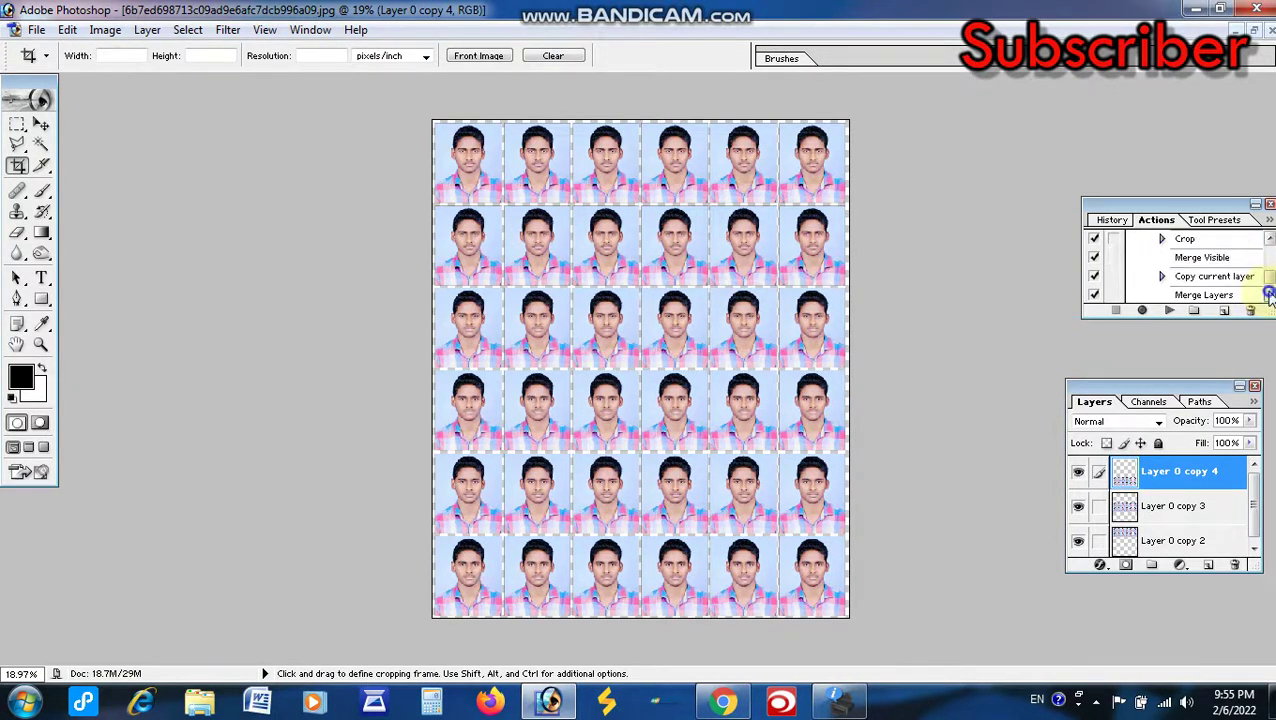
click(1268, 294)
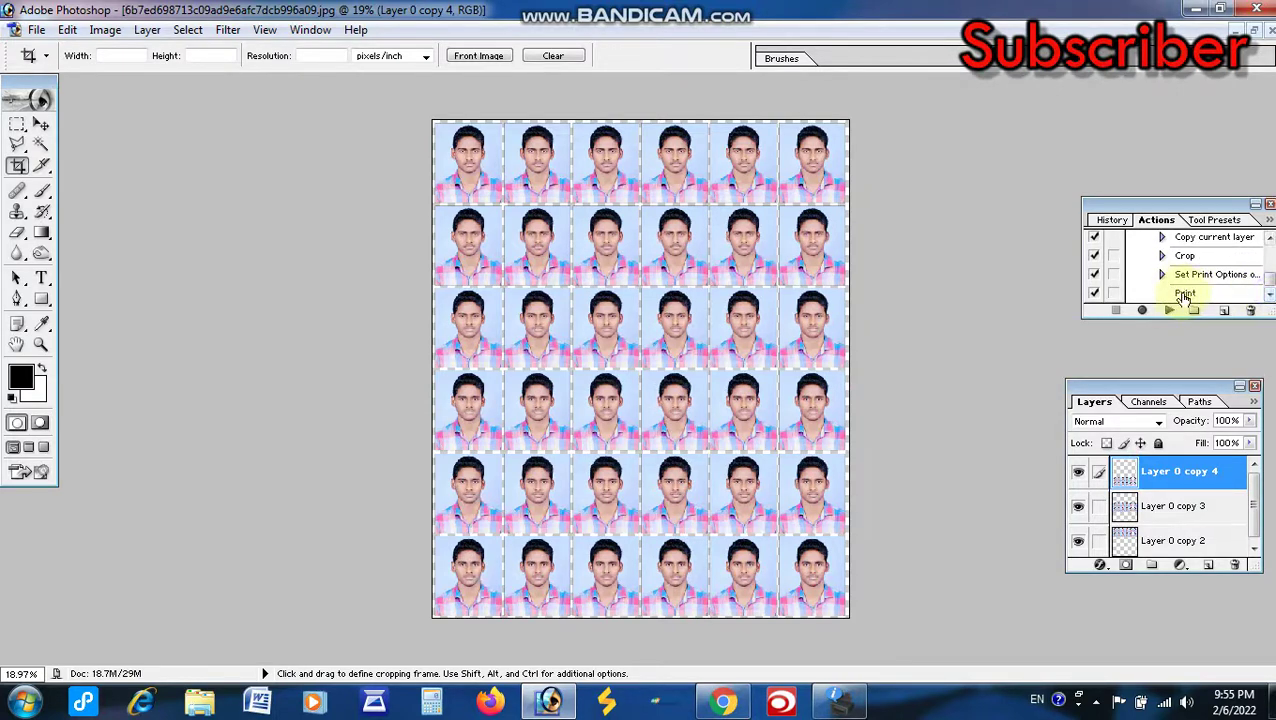
click(1186, 292)
drag(1185, 292, 1250, 310)
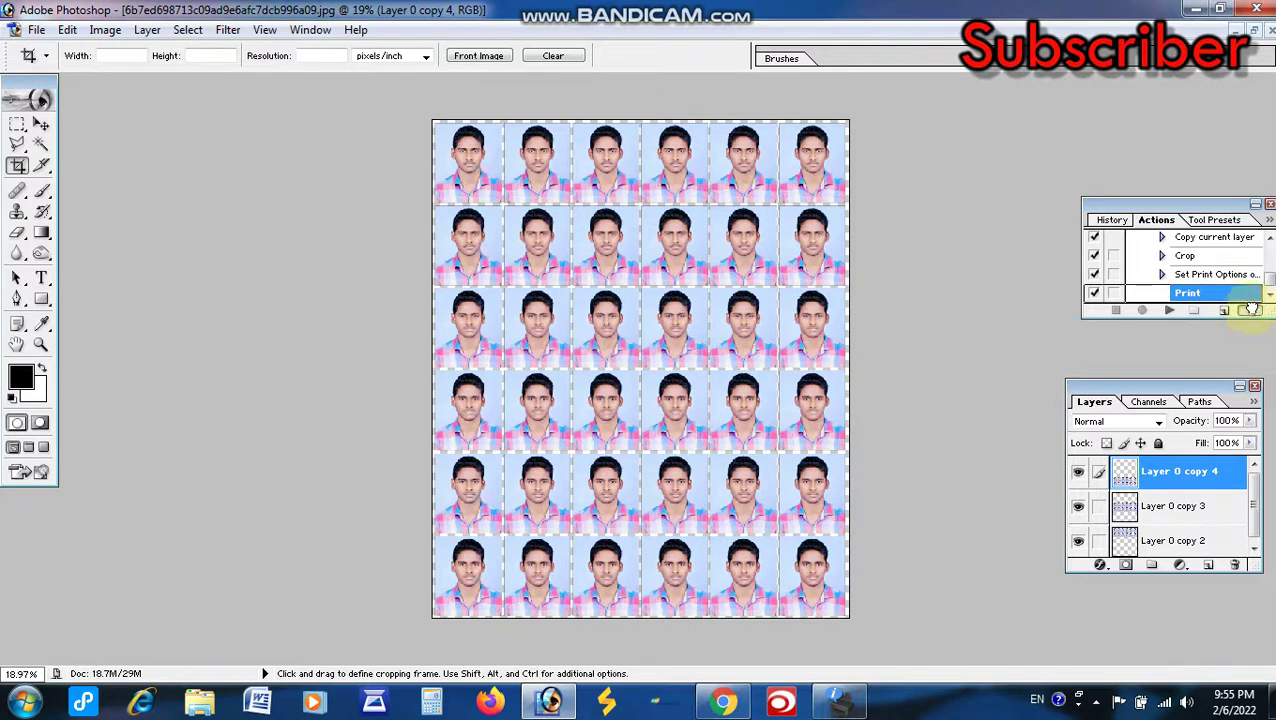
click(1250, 310)
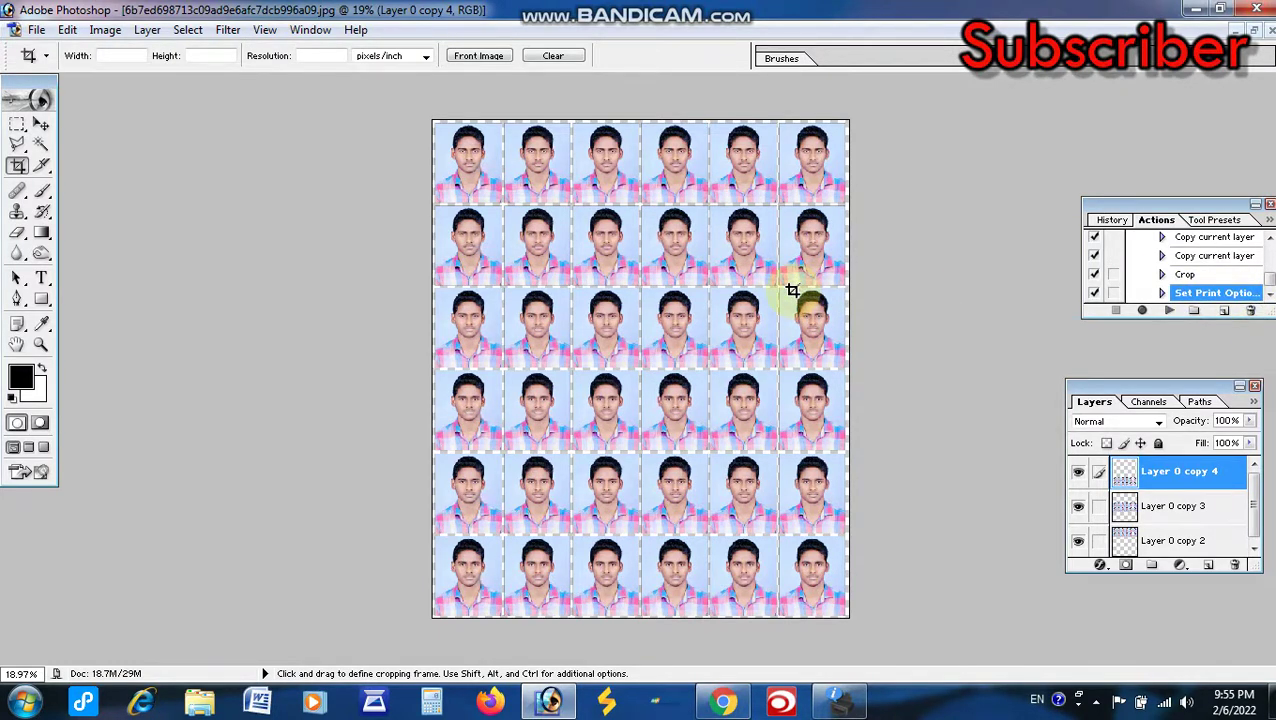
key(ctrl+w)
click(648, 280)
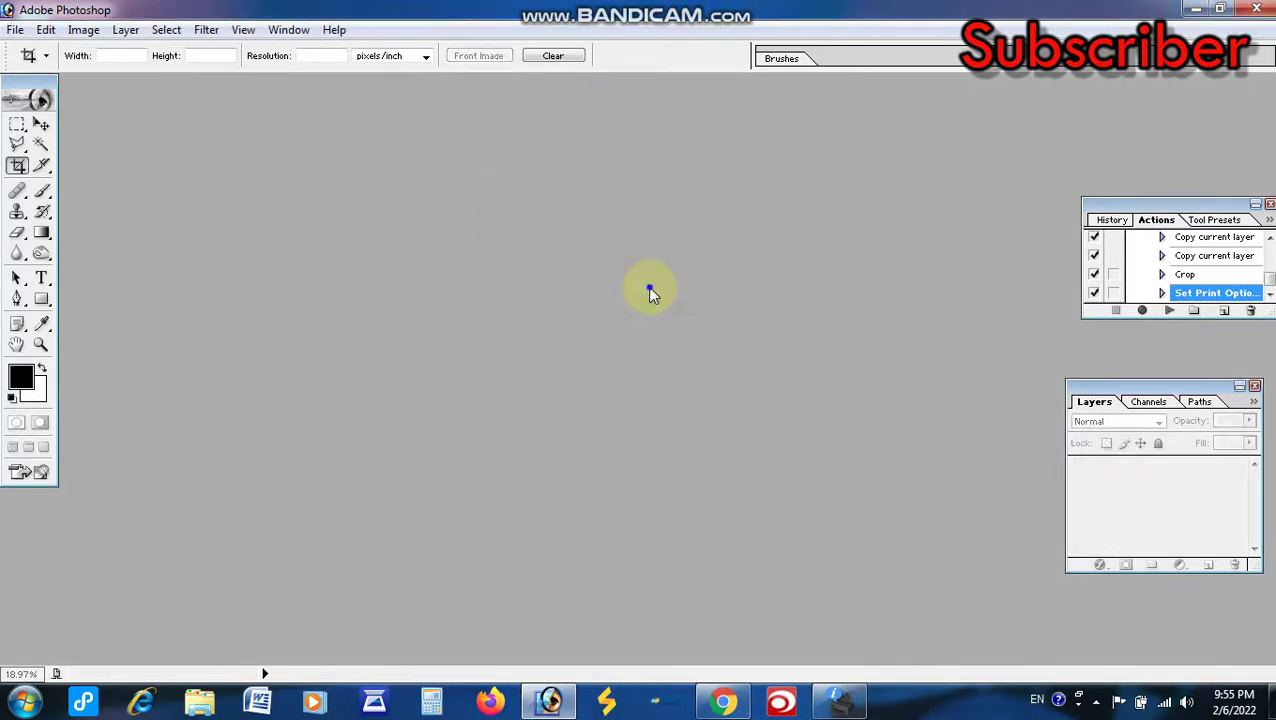
key(ctrl+o)
double_click(547, 322)
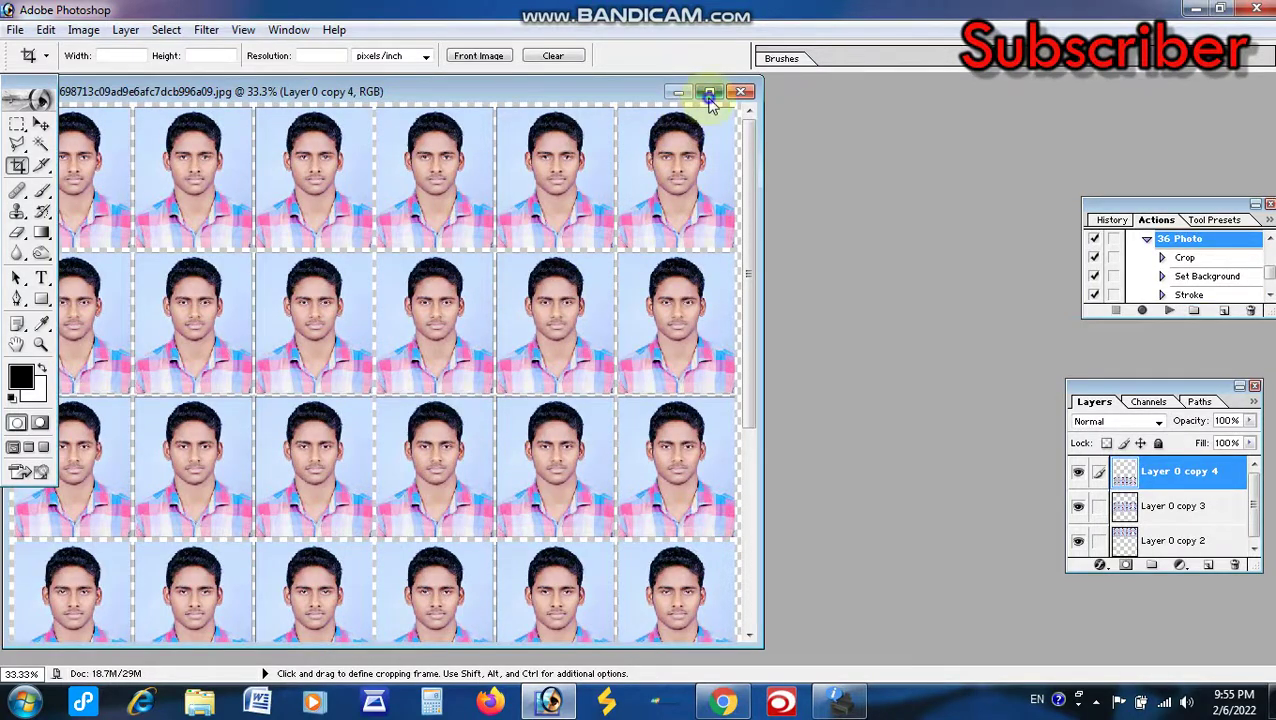
click(709, 92)
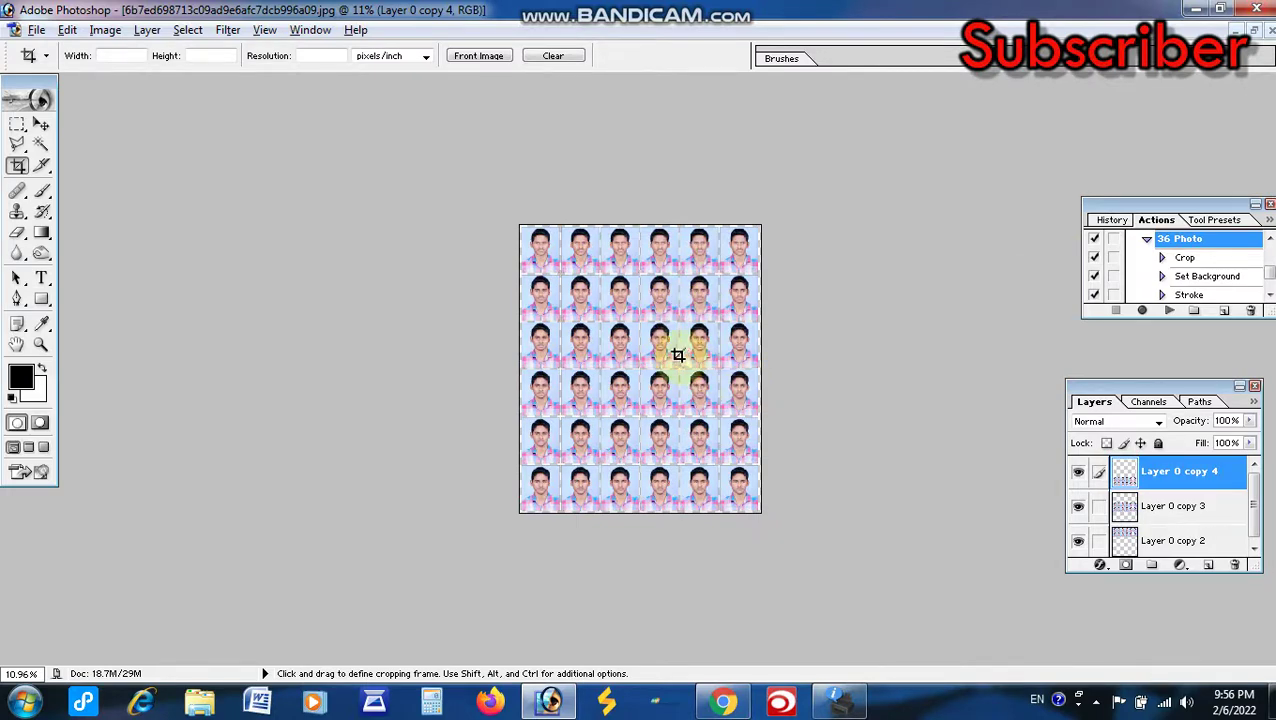
key(ctrl+0)
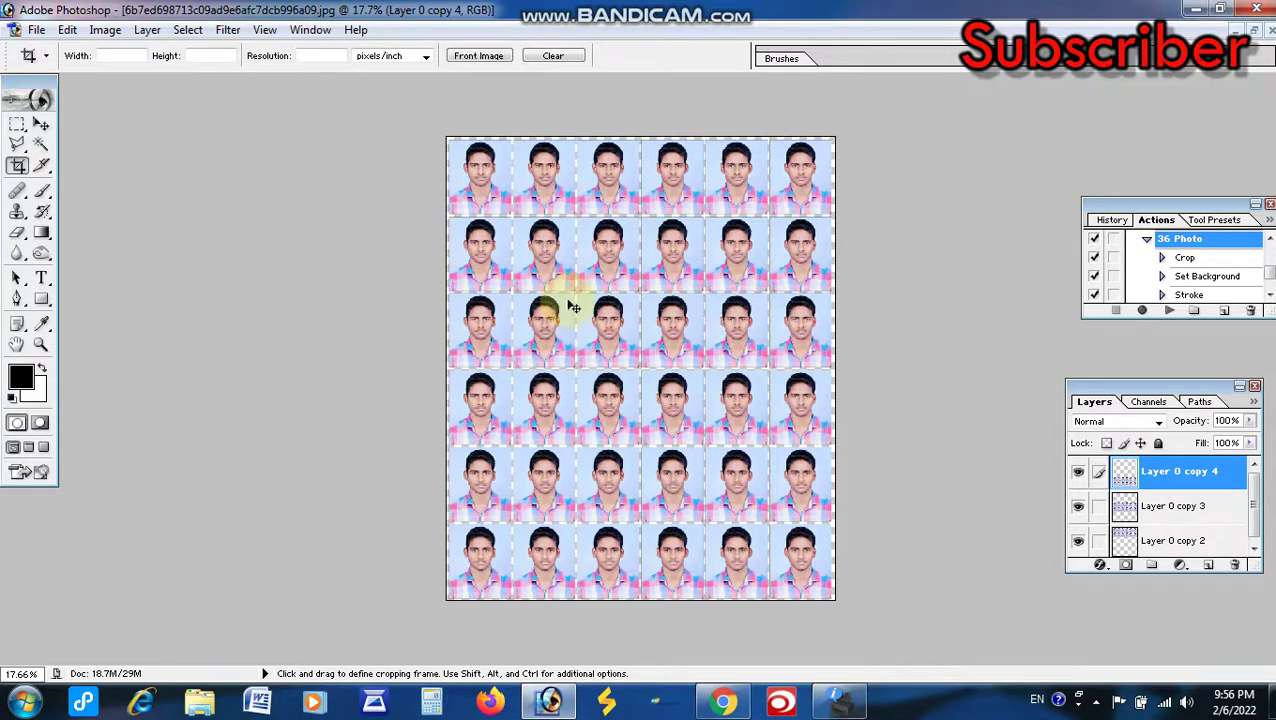
key(ctrl+w)
click(650, 277)
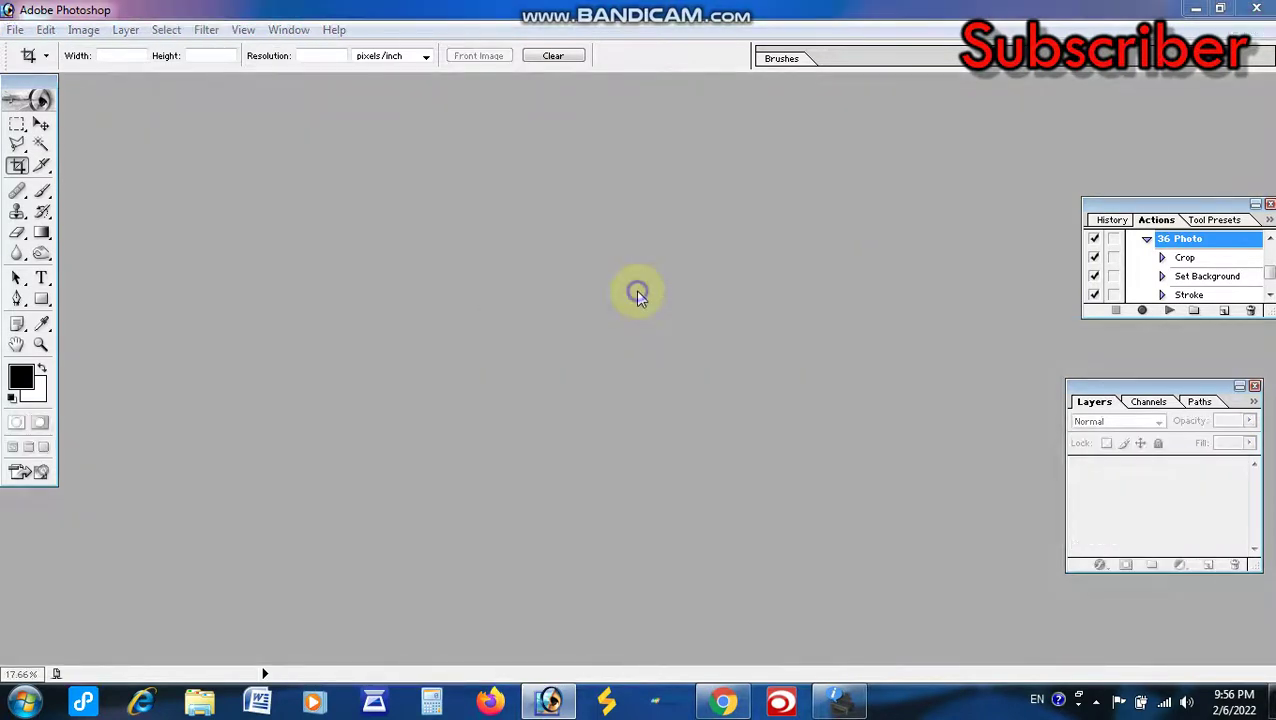
Open 2.png, maximize its window, and replay the recorded action with F2
double_click(635, 290)
click(725, 277)
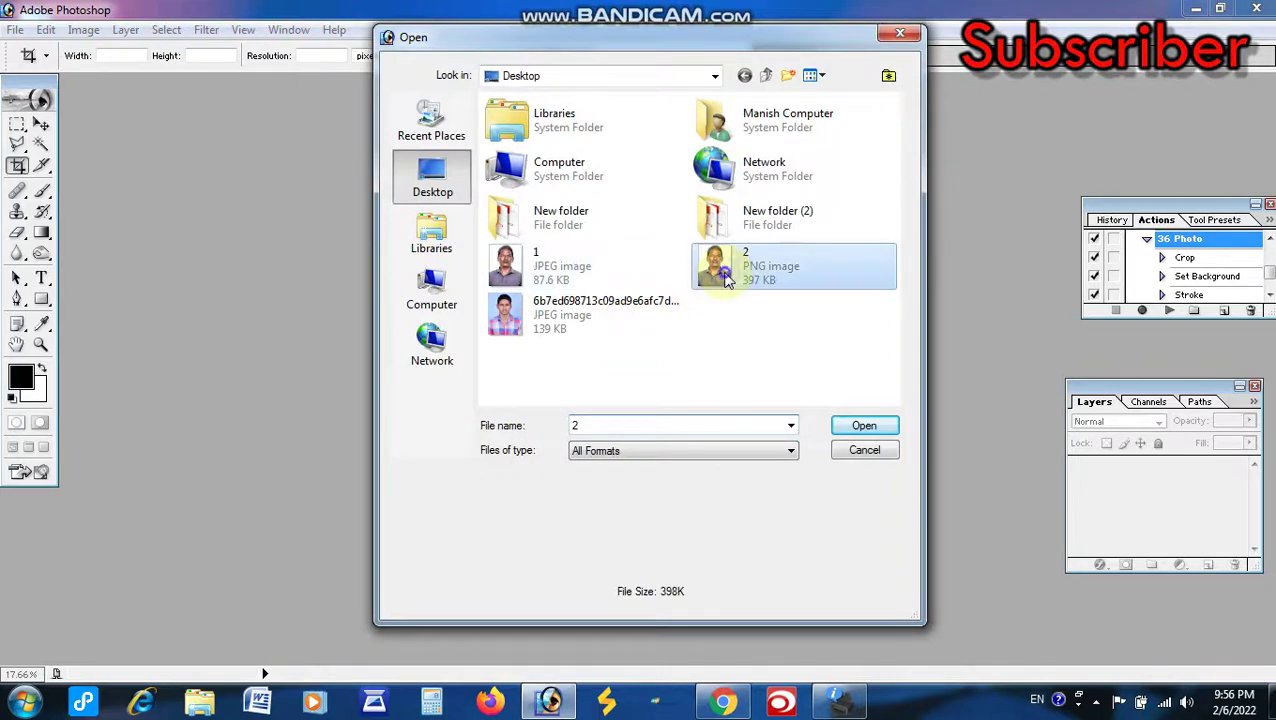
double_click(727, 279)
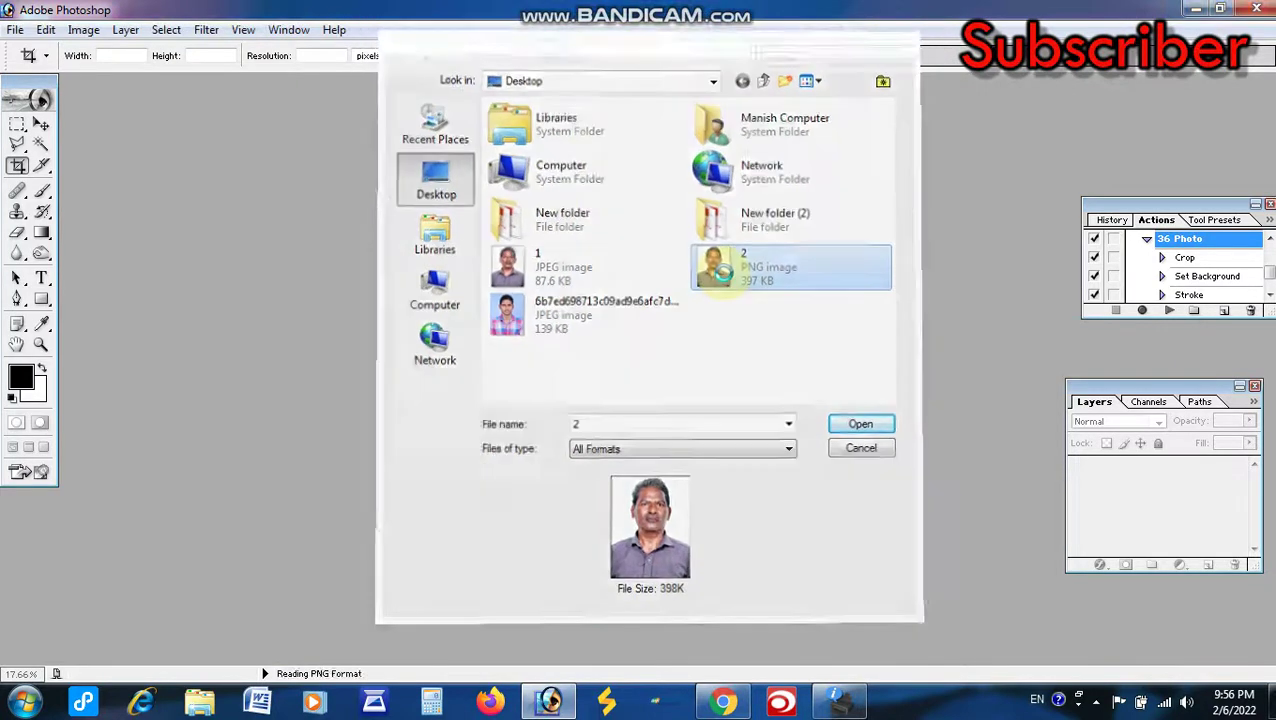
click(314, 93)
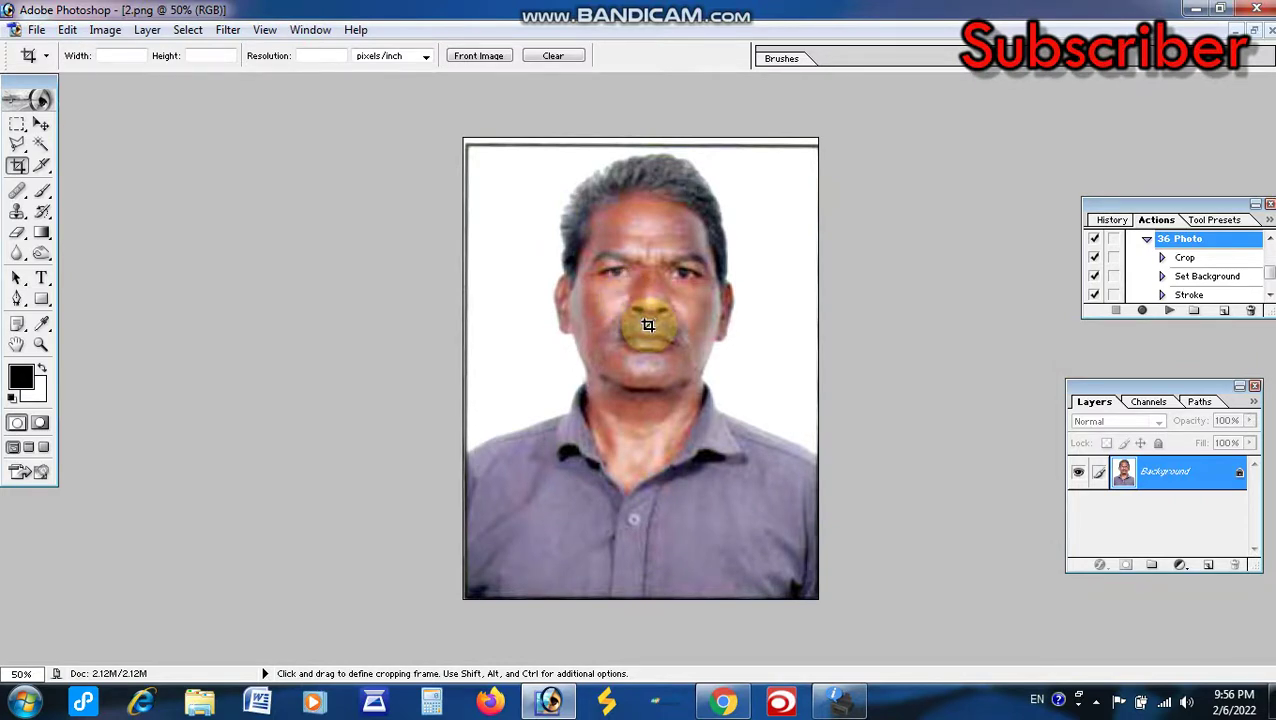
key(F2)
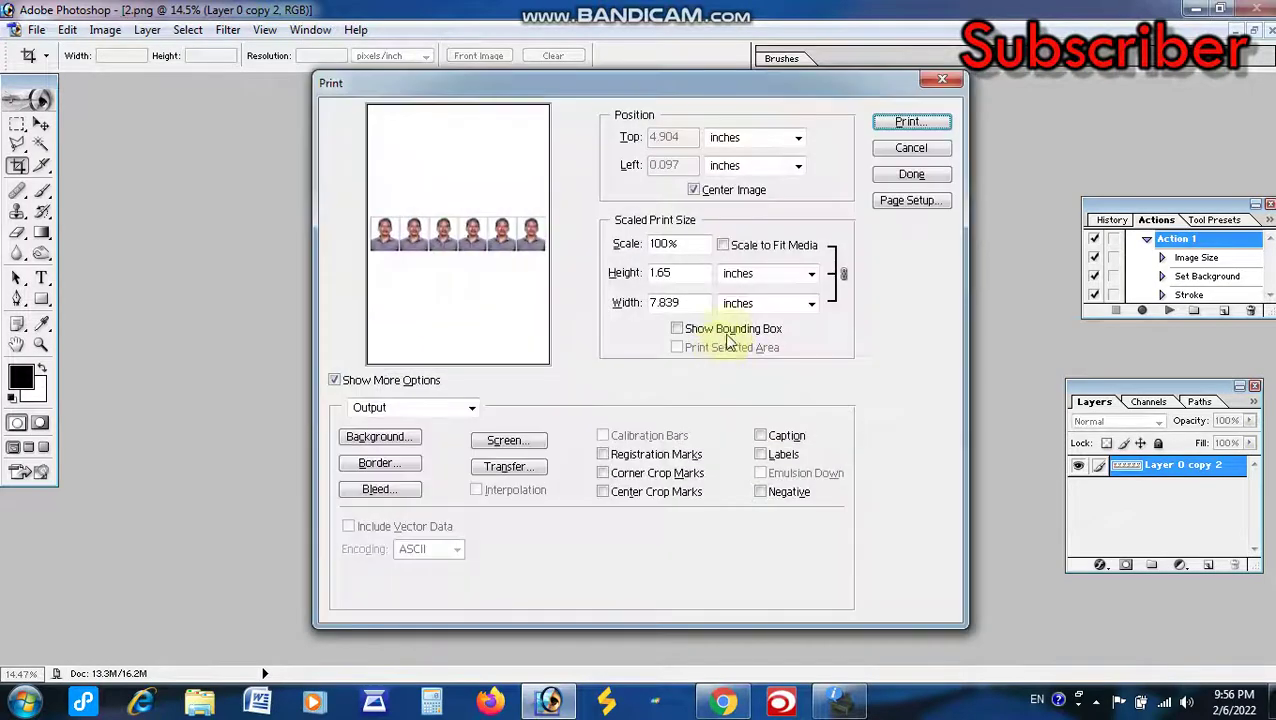
Place the 2.png strip at the page top with Center Image off and Top 0, keeping the settings
click(693, 190)
double_click(668, 137)
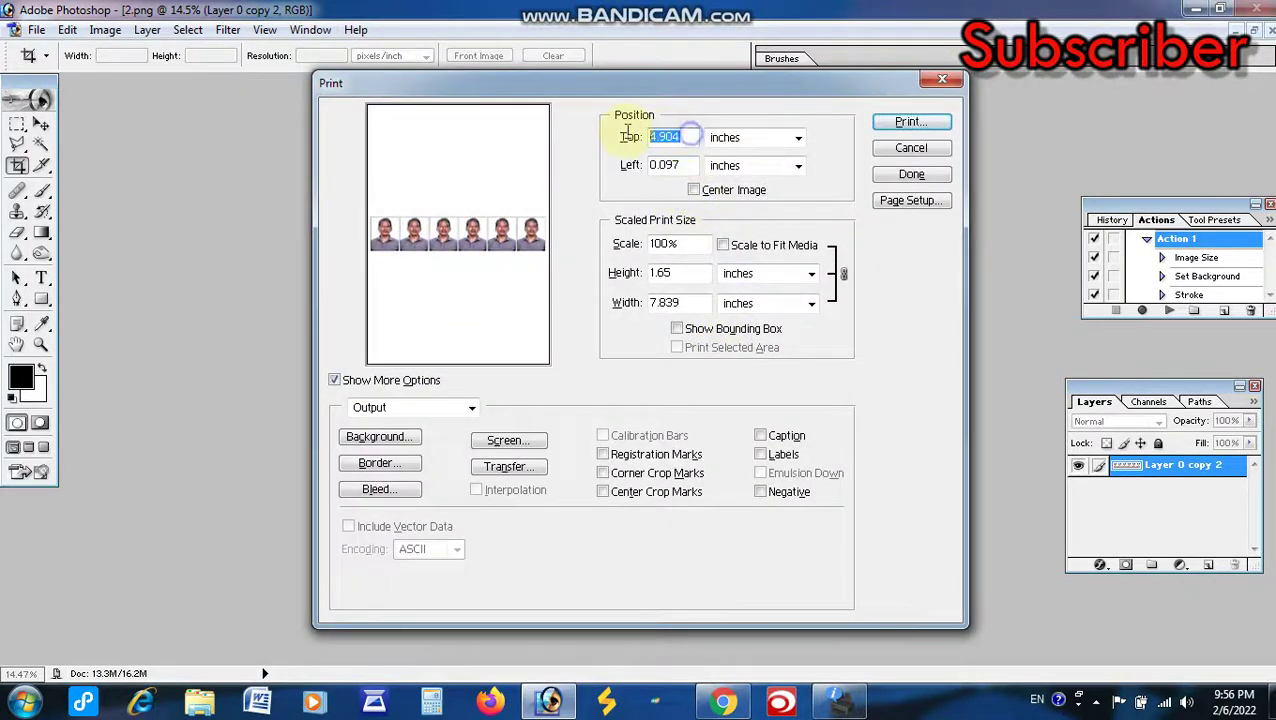
text(0)
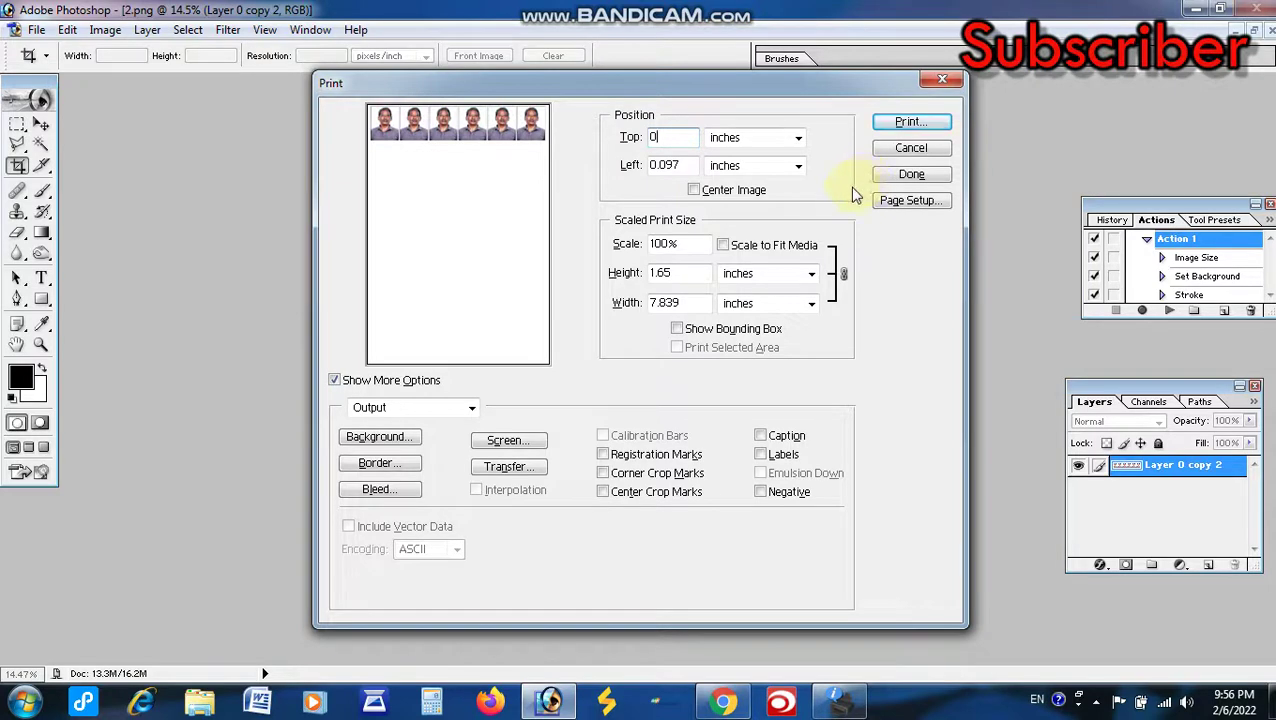
click(888, 155)
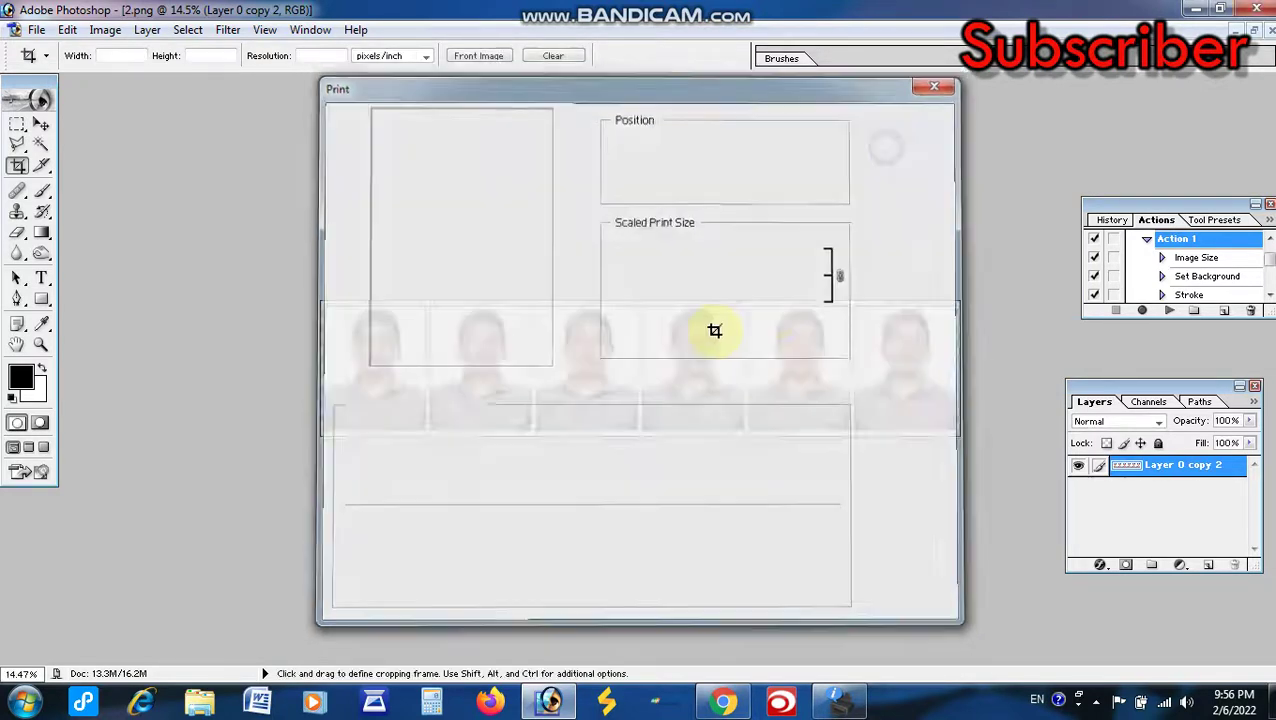
Close the 2.png strip without saving and show the hidden system tray icons
key(ctrl+w)
click(655, 276)
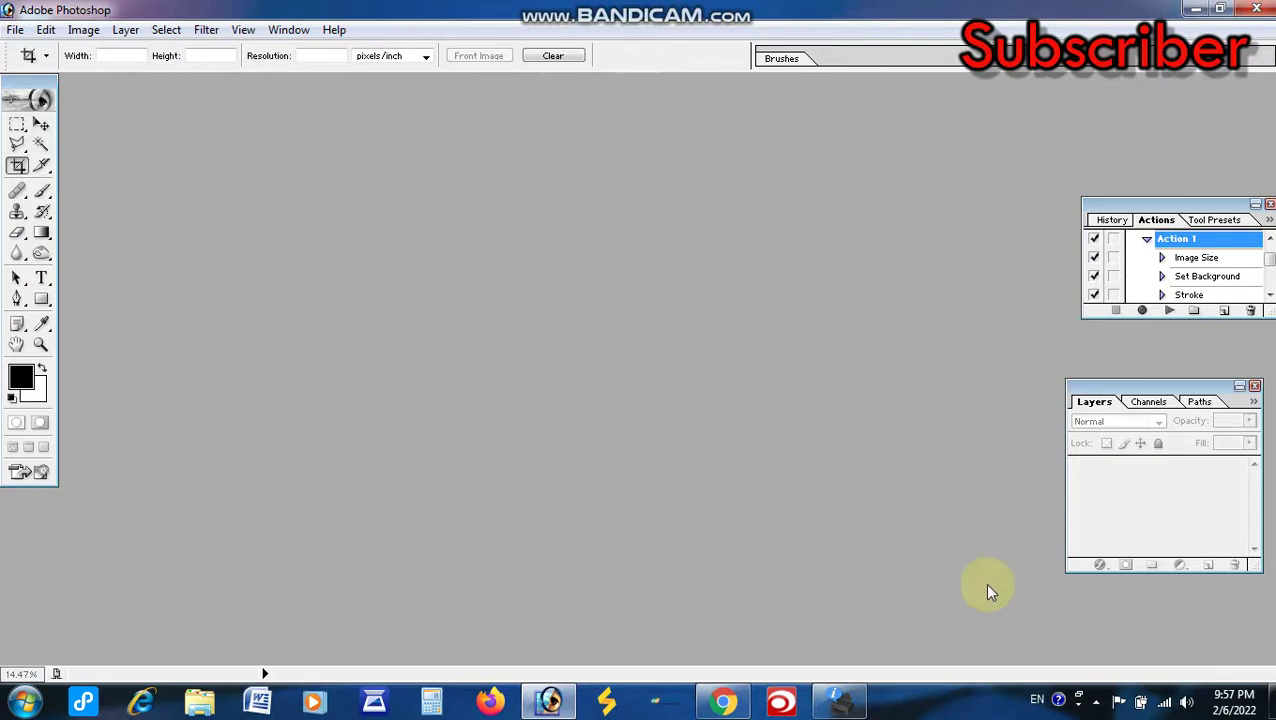
click(1096, 701)
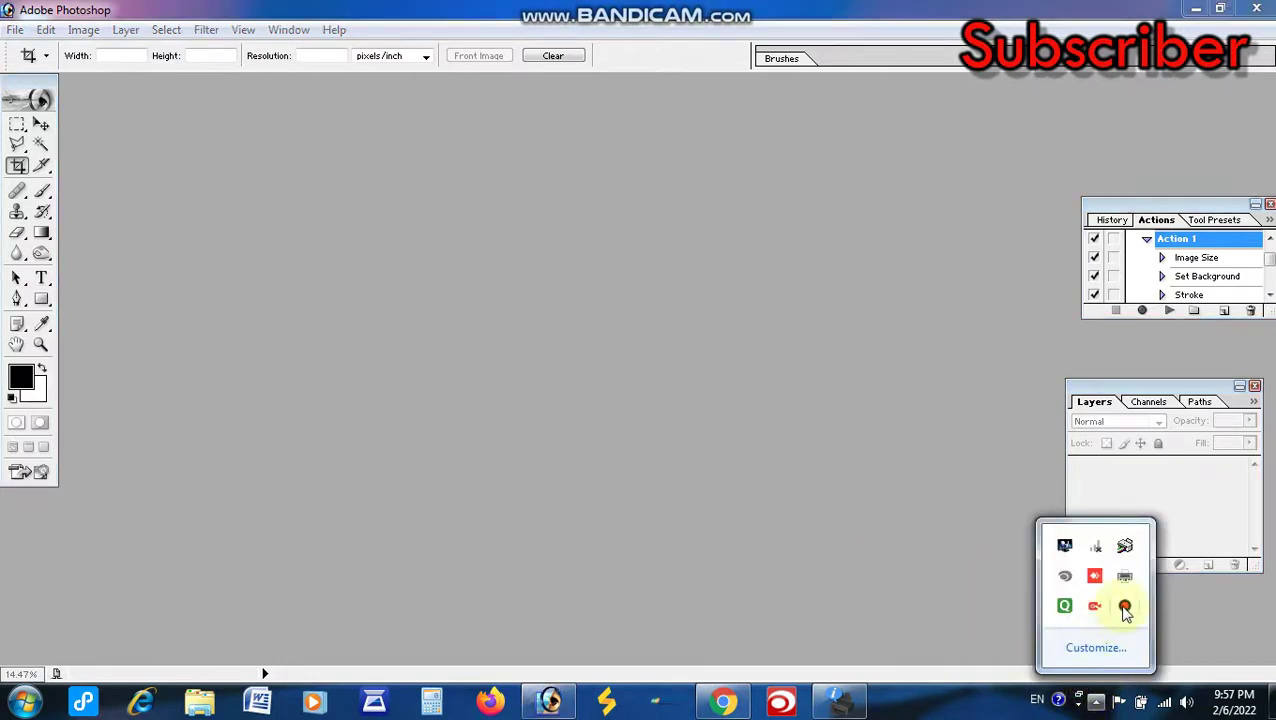